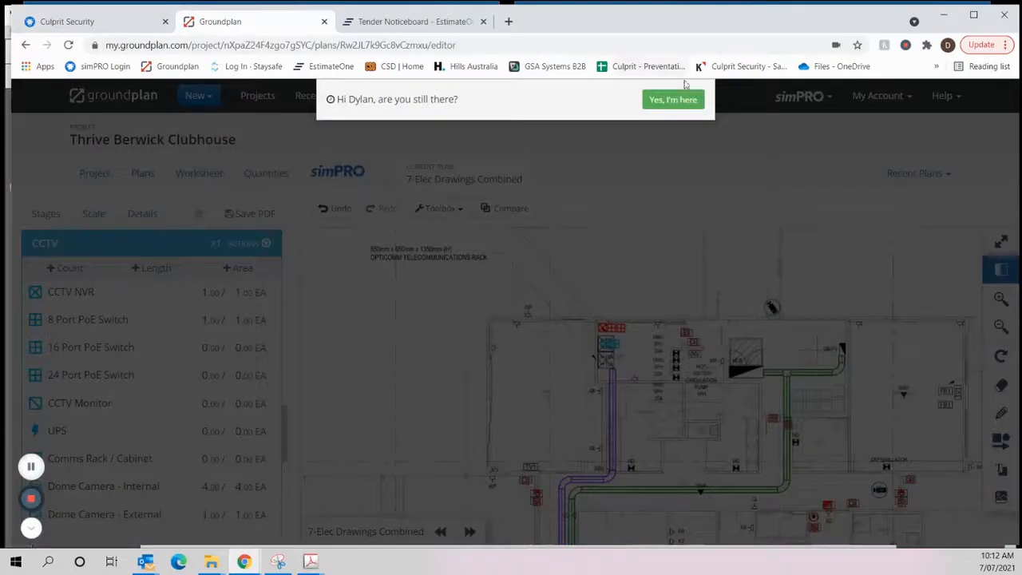
- Dismiss the inactivity prompt and review the project's Access Control and Alarm parts on the Push to simPRO page
{"action": "left_click", "coordinate": [674, 99]}
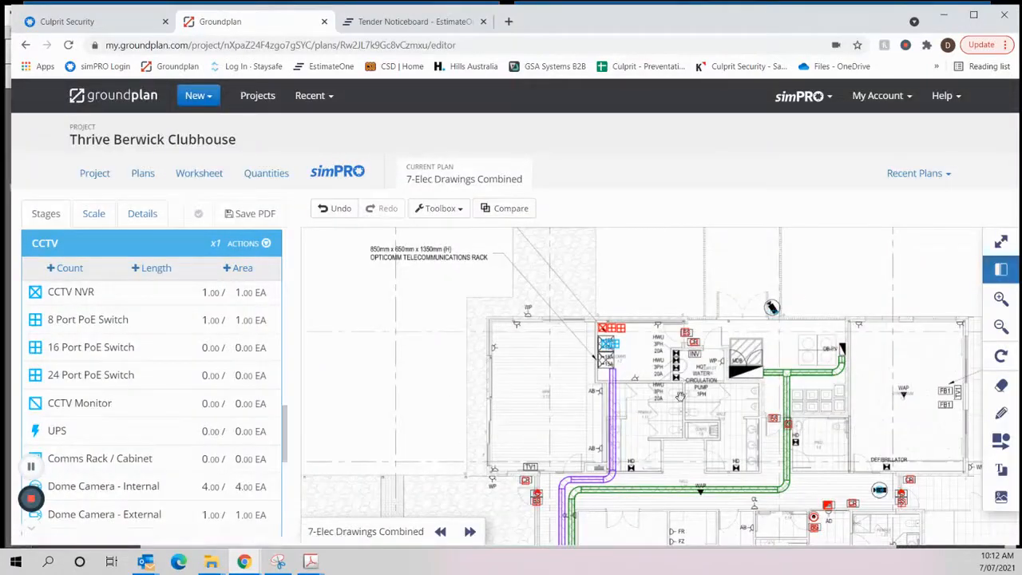
{"action": "left_click", "coordinate": [318, 173]}
{"action": "scroll", "coordinate": [393, 359], "scroll_direction": "down", "scroll_amount": 2}
{"action": "scroll", "coordinate": [393, 359], "scroll_direction": "down", "scroll_amount": 2}
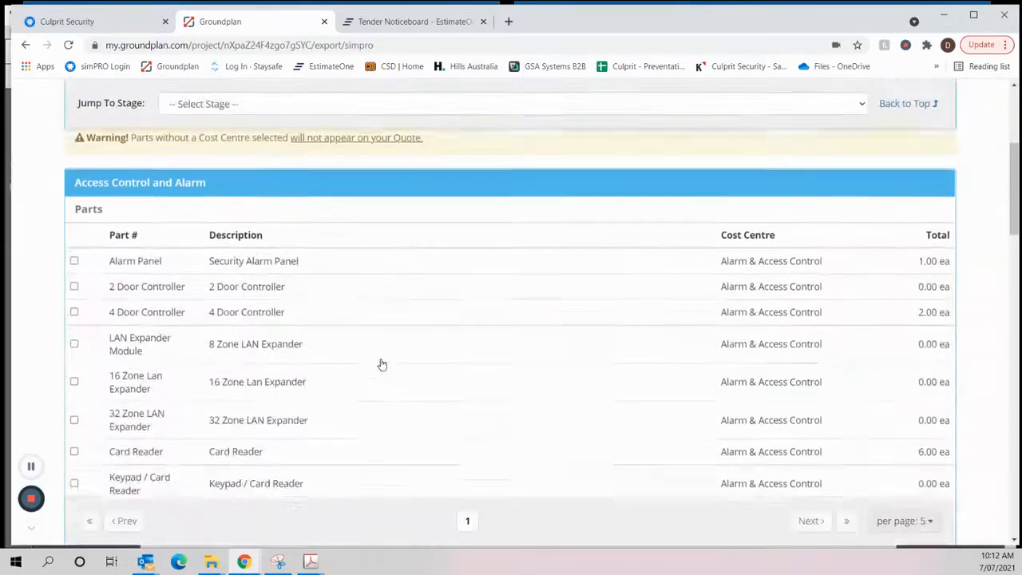
{"action": "scroll", "coordinate": [205, 377], "scroll_direction": "down", "scroll_amount": 3}
{"action": "scroll", "coordinate": [204, 377], "scroll_direction": "down", "scroll_amount": 2}
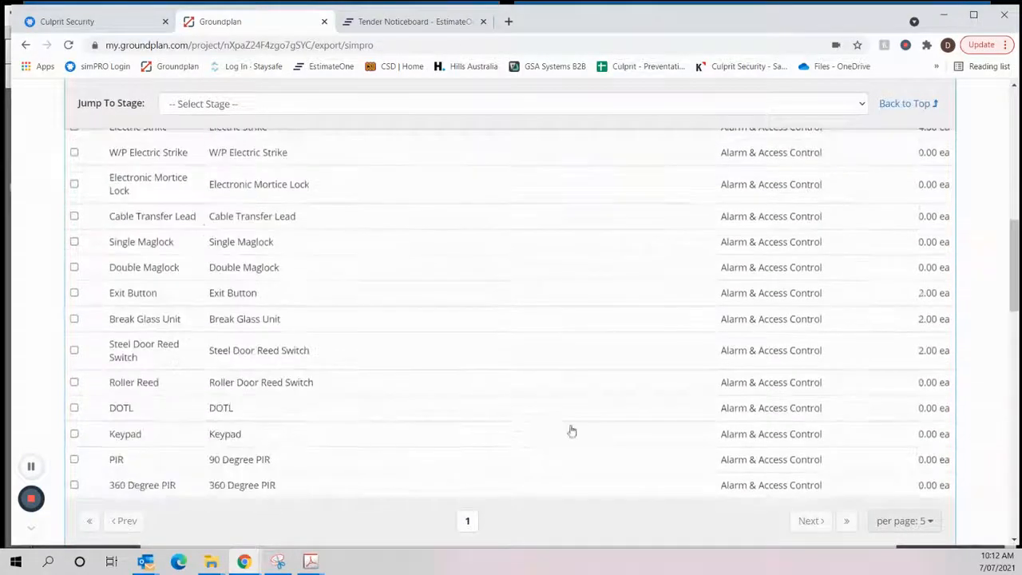
{"action": "scroll", "coordinate": [570, 428], "scroll_direction": "up", "scroll_amount": 8}
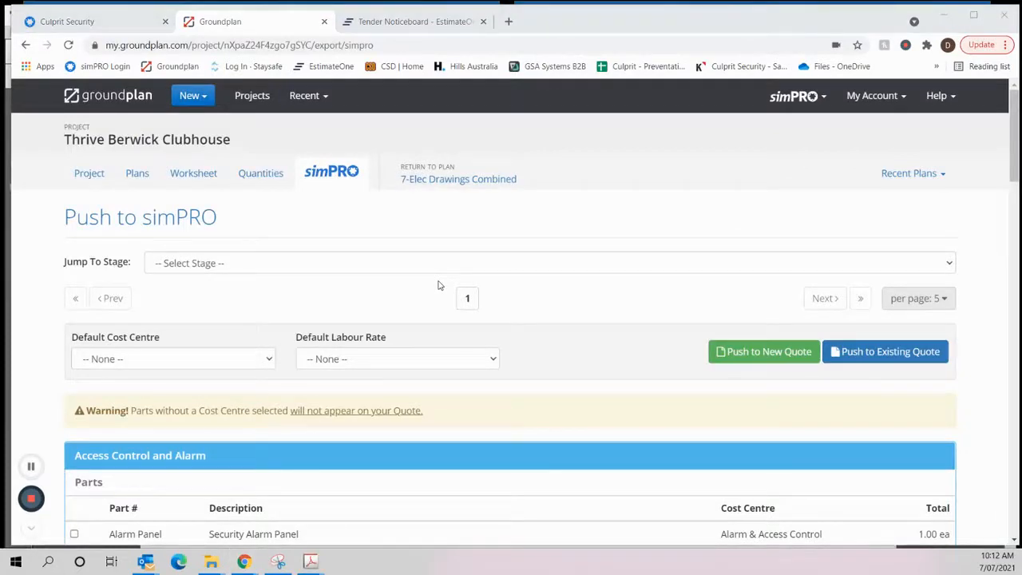
- Switch to the Electrical Specification PDF in Acrobat and browse its security and CCTV sections back to page 86
{"action": "key", "text": "alt+Tab"}
{"action": "scroll", "coordinate": [461, 370], "scroll_direction": "up", "scroll_amount": 5}
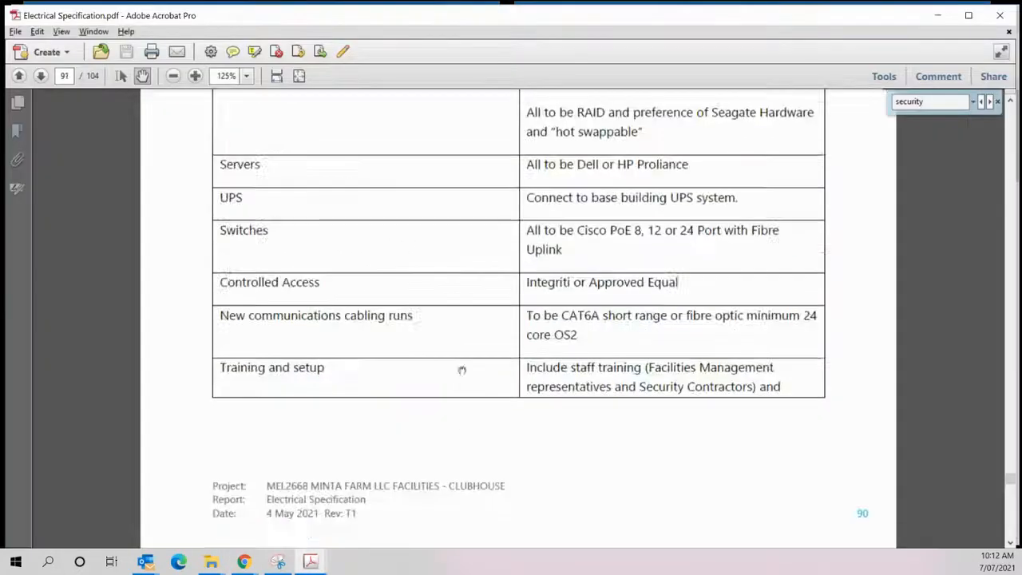
{"action": "scroll", "coordinate": [429, 226], "scroll_direction": "down", "scroll_amount": 3}
{"action": "scroll", "coordinate": [473, 232], "scroll_direction": "up", "scroll_amount": 5}
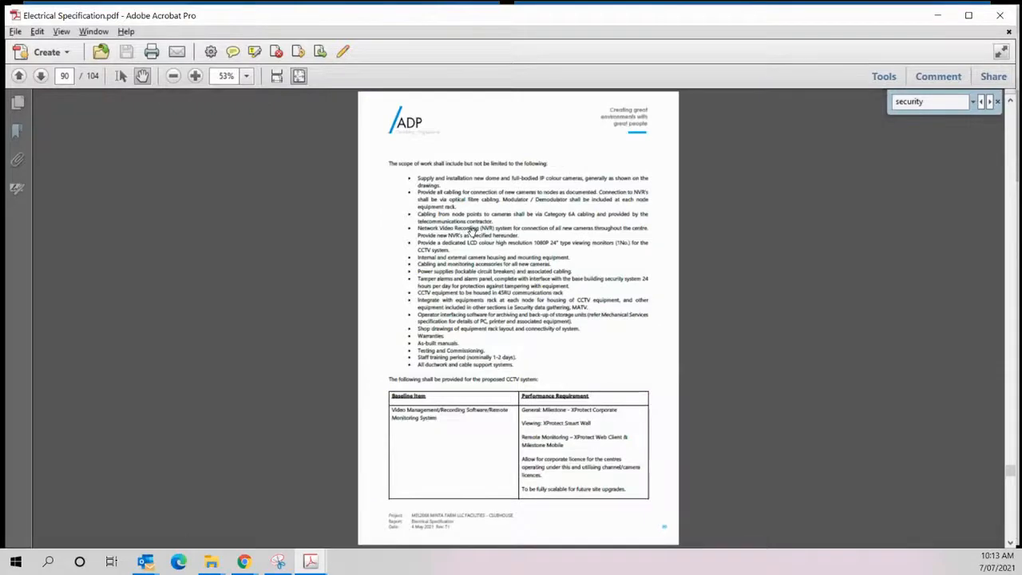
{"action": "scroll", "coordinate": [473, 231], "scroll_direction": "up", "scroll_amount": 4}
{"action": "scroll", "coordinate": [473, 231], "scroll_direction": "up", "scroll_amount": 2}
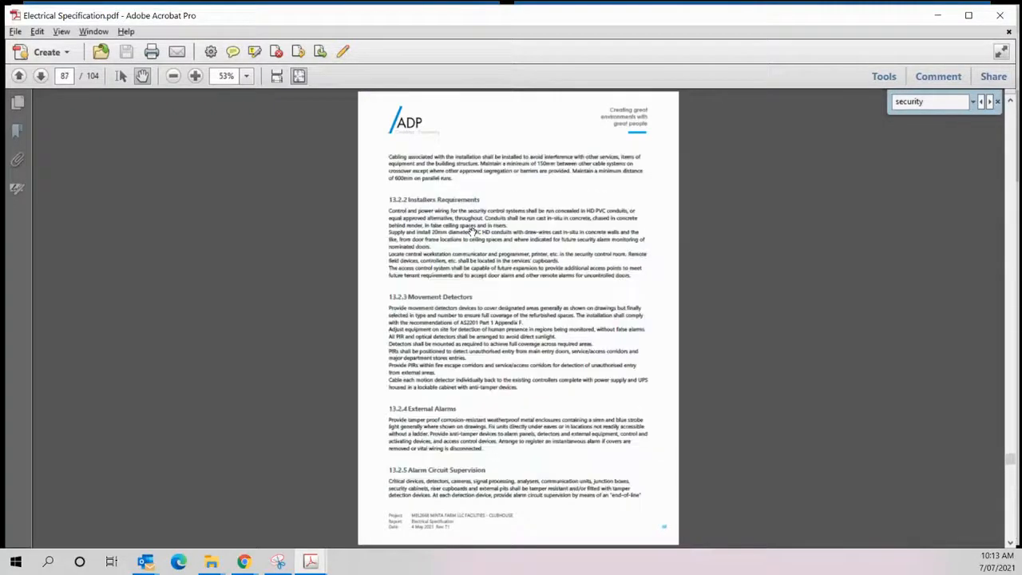
{"action": "scroll", "coordinate": [473, 232], "scroll_direction": "up", "scroll_amount": 2}
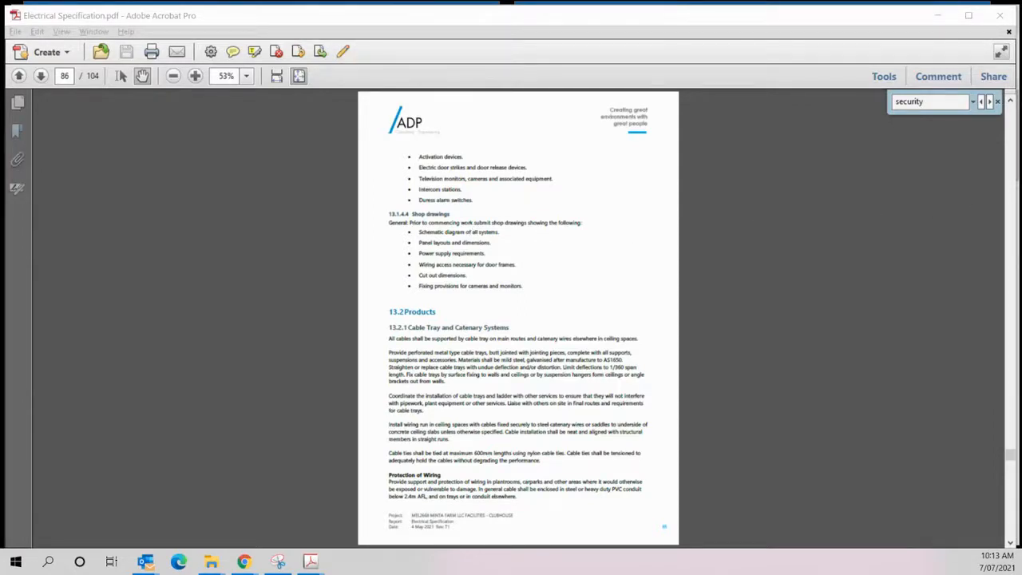
- View the scope of works document in Word, and read the matching description in the simPRO quote's Info section
{"action": "key", "text": "alt+Tab"}
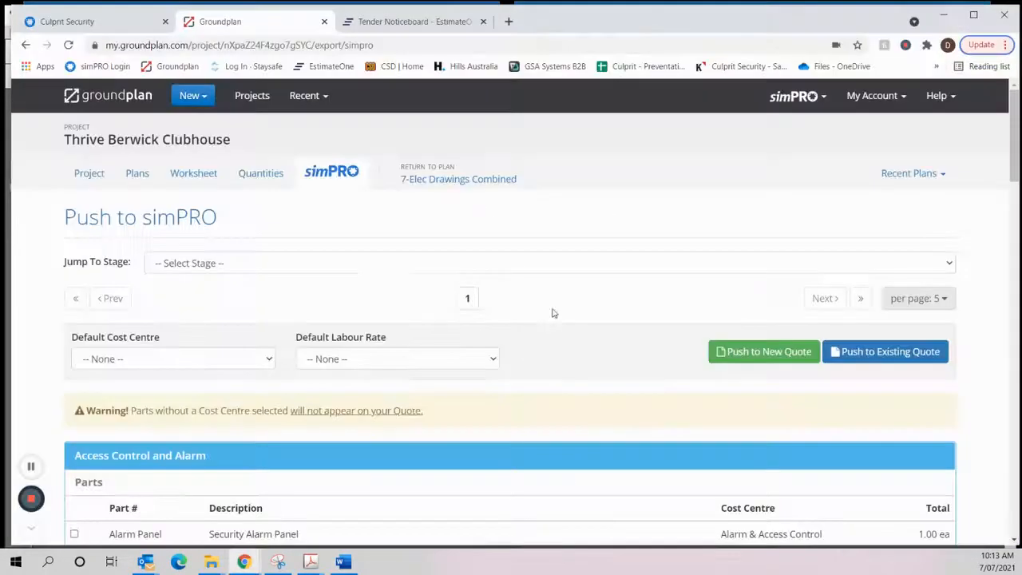
{"action": "key", "text": "alt+Tab"}
{"action": "left_click", "coordinate": [120, 22]}
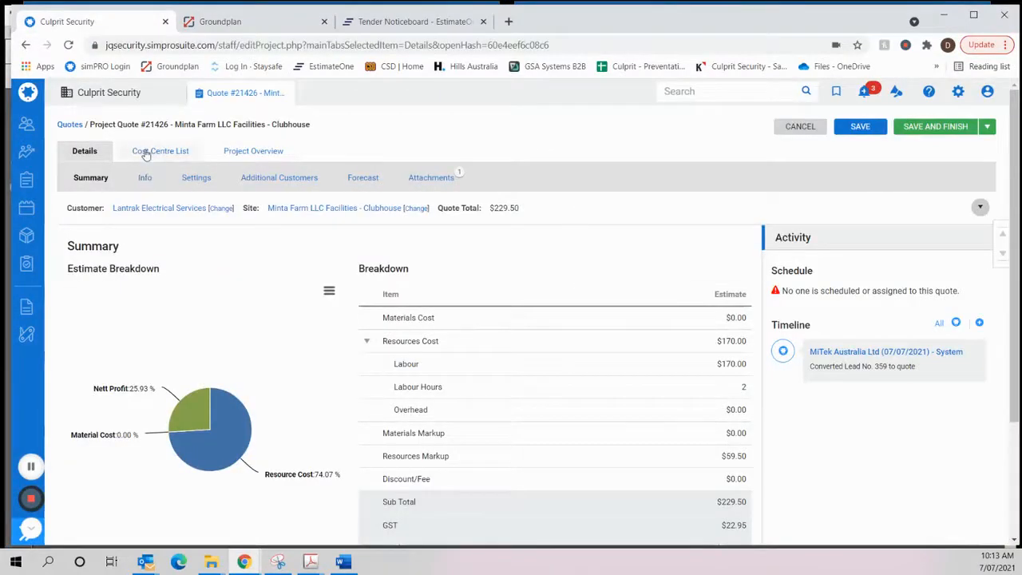
{"action": "left_click", "coordinate": [145, 179]}
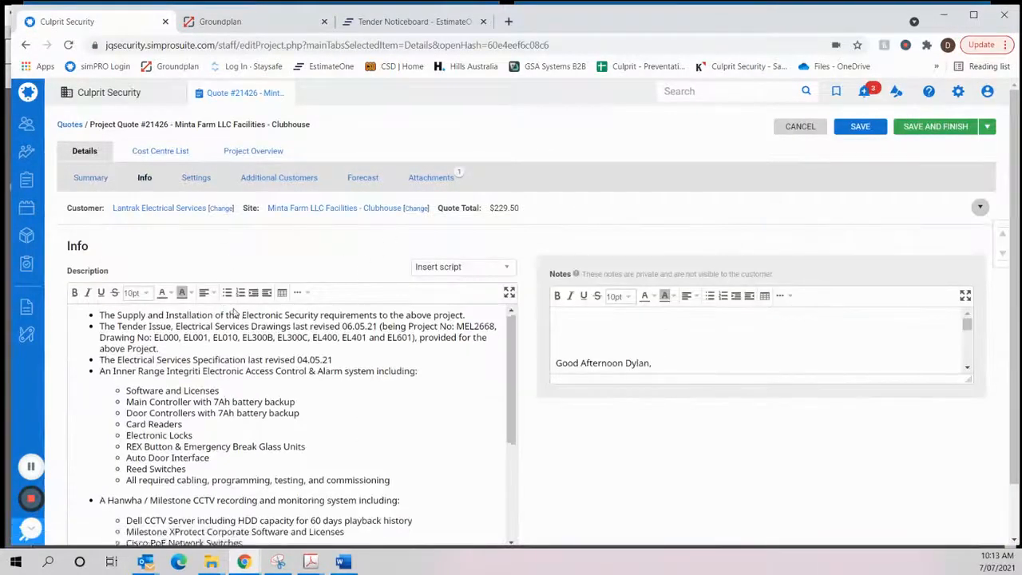
{"action": "scroll", "coordinate": [203, 389], "scroll_direction": "down", "scroll_amount": 2}
{"action": "scroll", "coordinate": [203, 389], "scroll_direction": "up", "scroll_amount": 2}
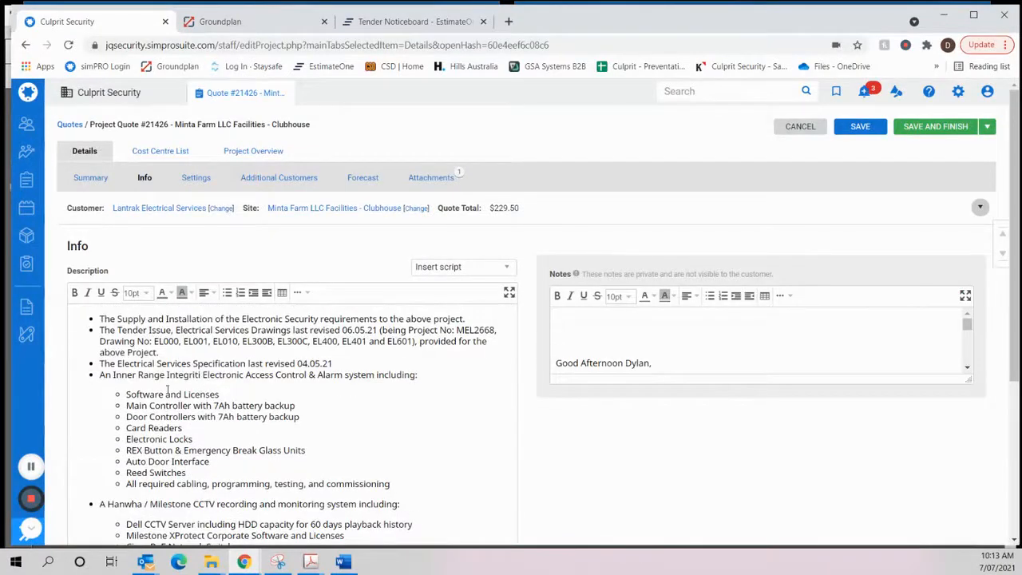
{"action": "scroll", "coordinate": [286, 419], "scroll_direction": "down", "scroll_amount": 3}
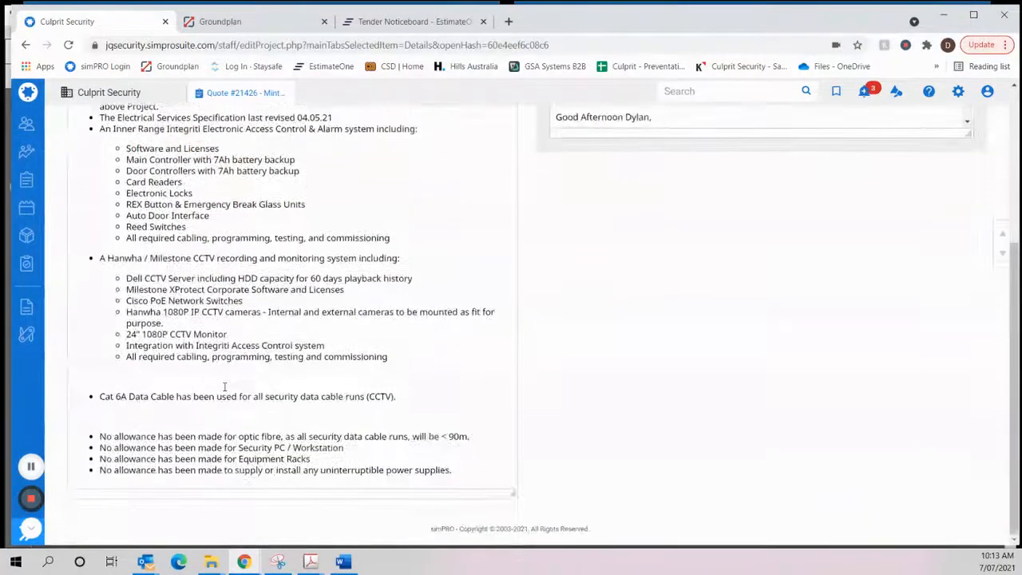
{"action": "scroll", "coordinate": [242, 375], "scroll_direction": "up", "scroll_amount": 3}
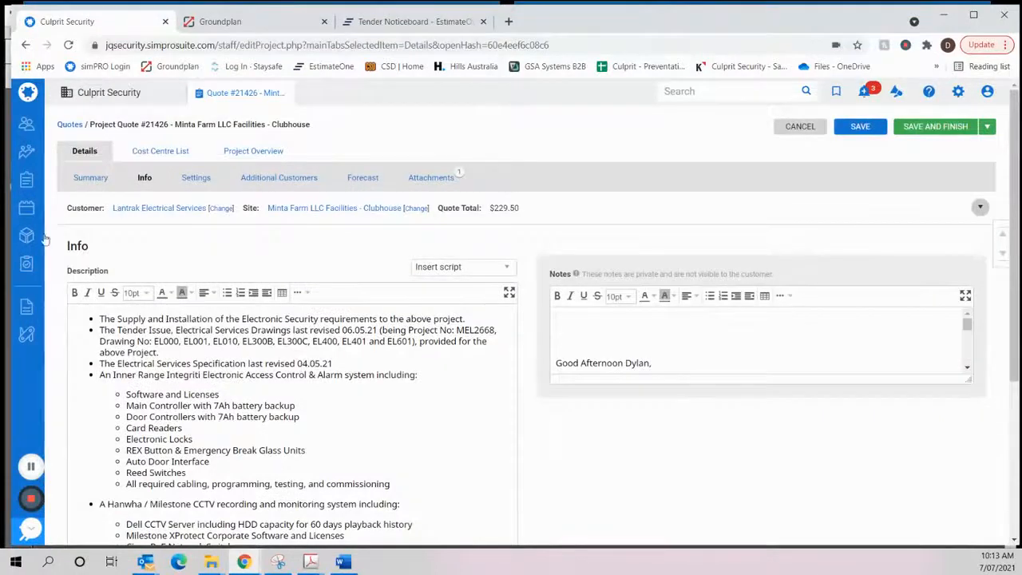
- Inspect the quote's Alarm & Access Control cost centre and return to the cost centre list
{"action": "left_click", "coordinate": [143, 153]}
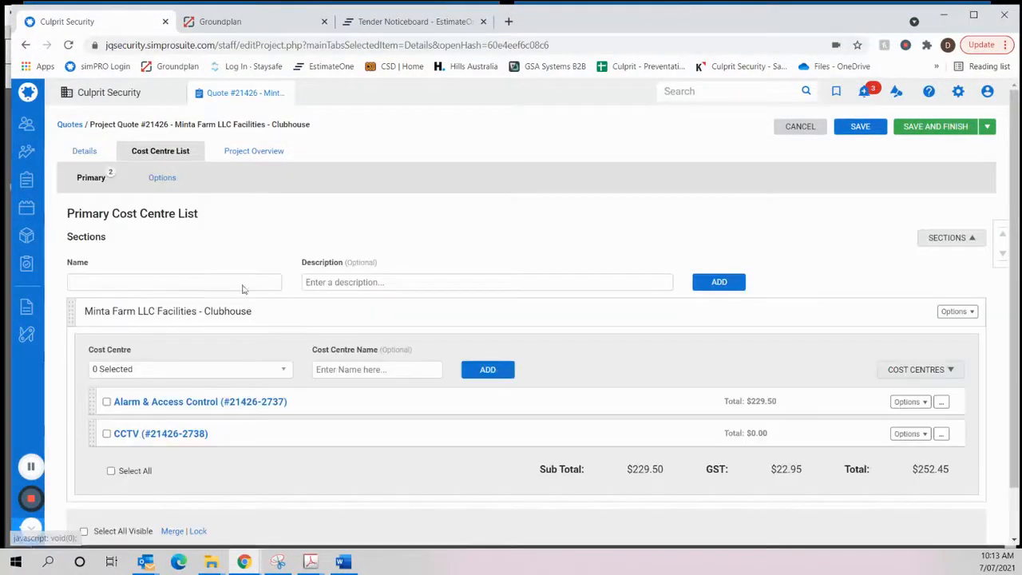
{"action": "left_click", "coordinate": [165, 406]}
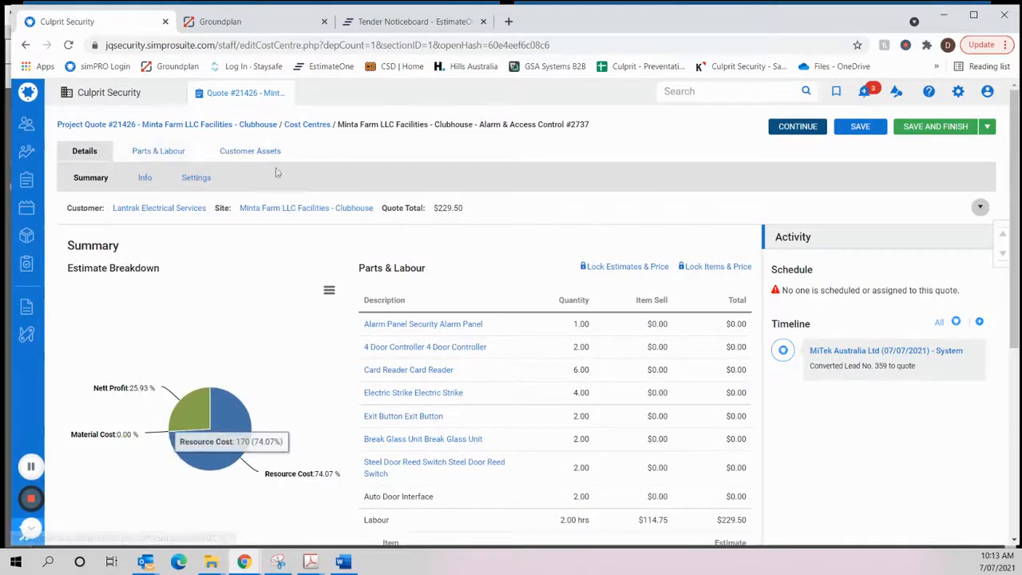
{"action": "left_click", "coordinate": [306, 125]}
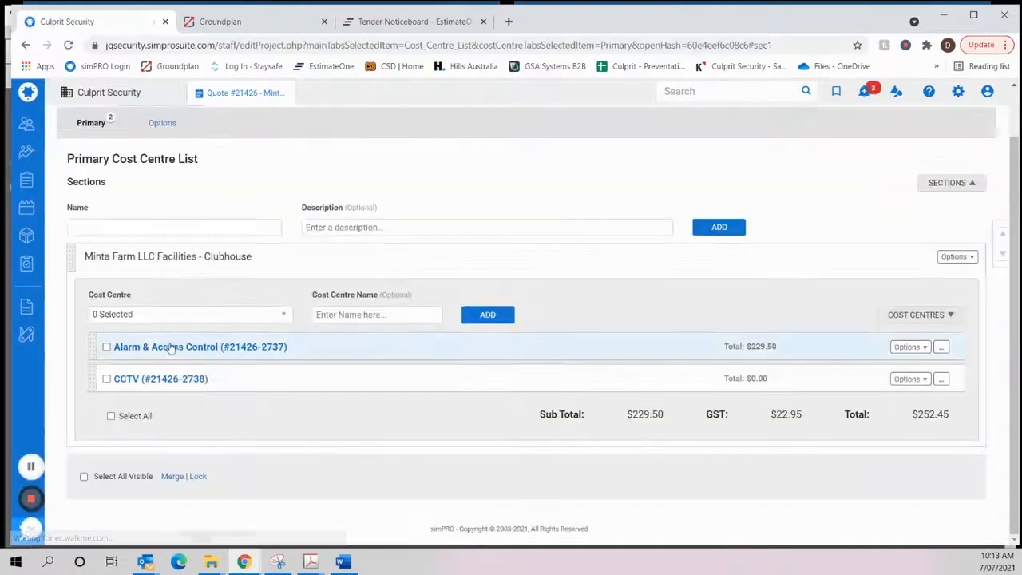
{"action": "scroll", "coordinate": [169, 201], "scroll_direction": "up", "scroll_amount": 1}
- Review the estimate breakdown in the project quote's summary
{"action": "left_click", "coordinate": [85, 151]}
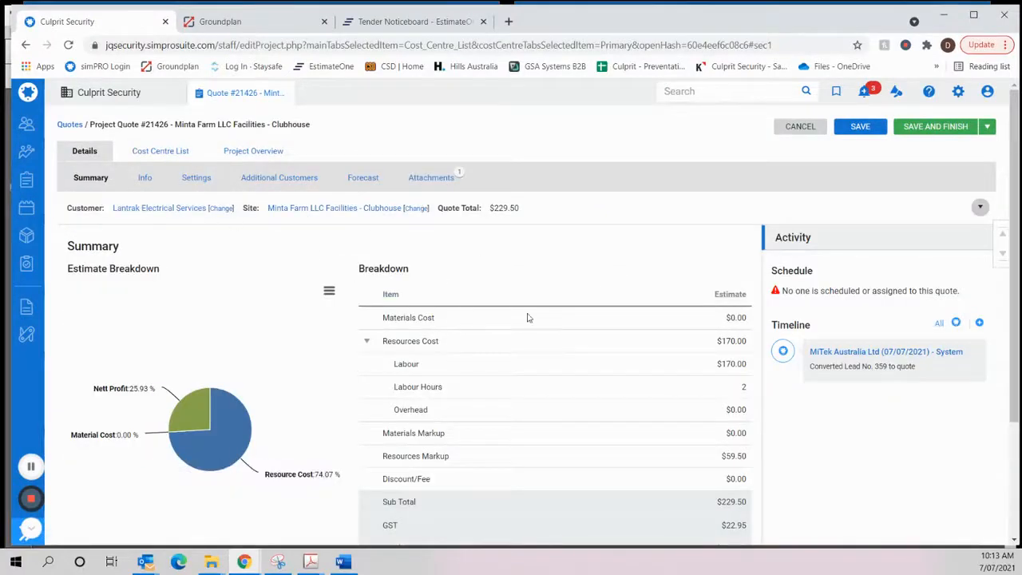
{"action": "scroll", "coordinate": [490, 431], "scroll_direction": "down", "scroll_amount": 2}
{"action": "scroll", "coordinate": [486, 449], "scroll_direction": "up", "scroll_amount": 2}
- Reread the full scope description in the quote's Info section down to the exclusions
{"action": "left_click", "coordinate": [145, 178]}
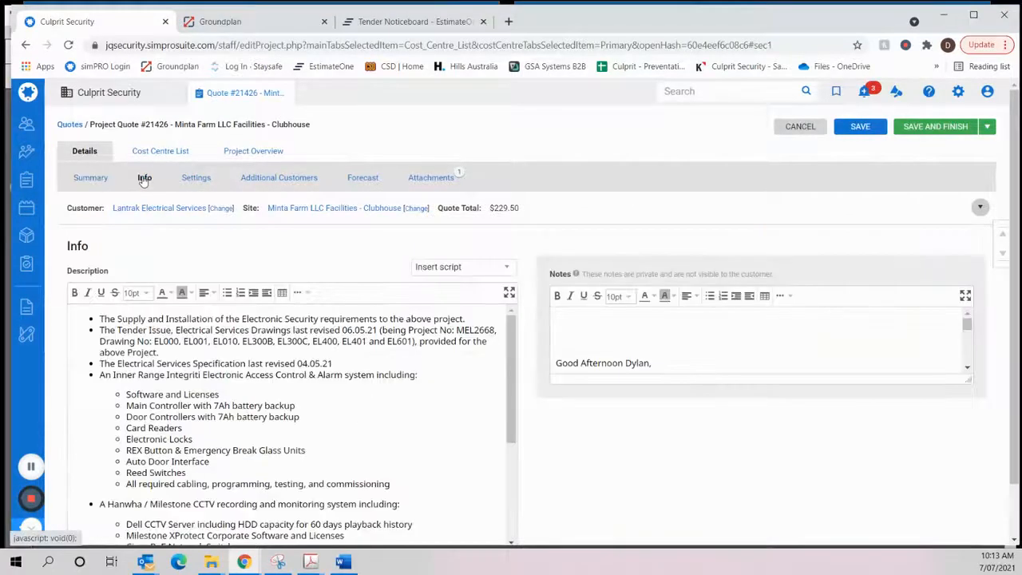
{"action": "scroll", "coordinate": [361, 395], "scroll_direction": "down", "scroll_amount": 3}
{"action": "scroll", "coordinate": [361, 395], "scroll_direction": "up", "scroll_amount": 3}
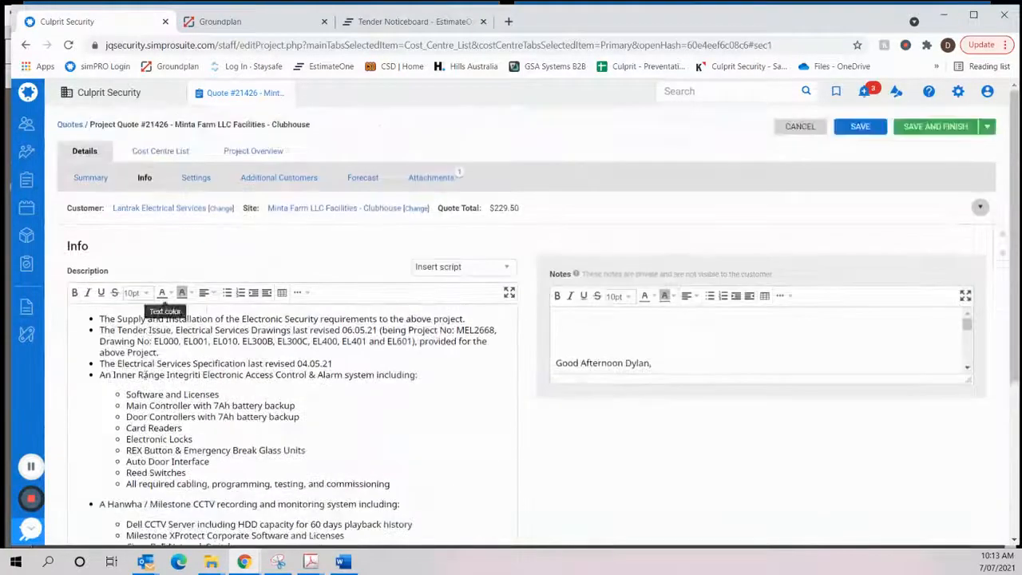
{"action": "scroll", "coordinate": [205, 342], "scroll_direction": "down", "scroll_amount": 3}
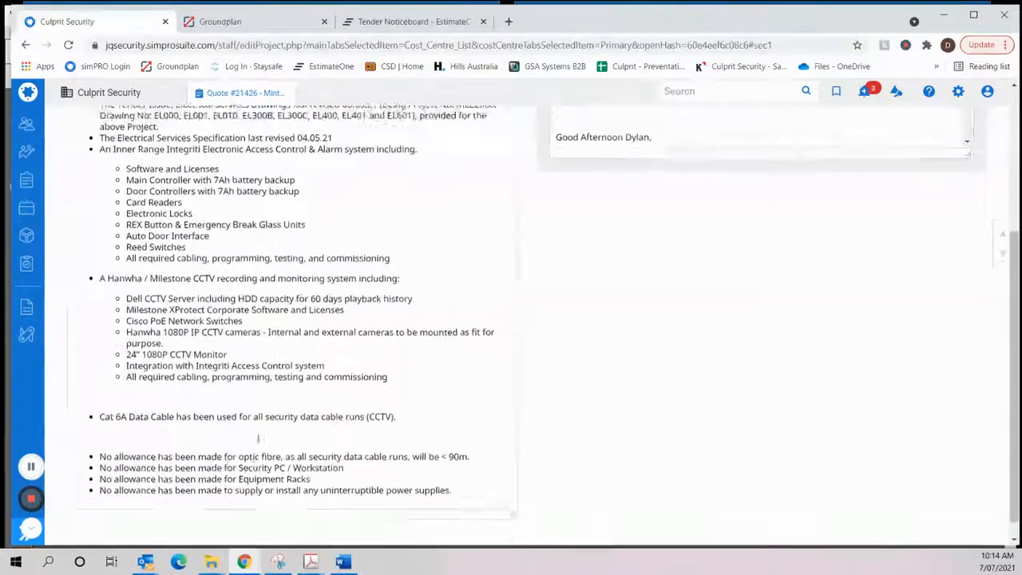
{"action": "scroll", "coordinate": [118, 394], "scroll_direction": "up", "scroll_amount": 3}
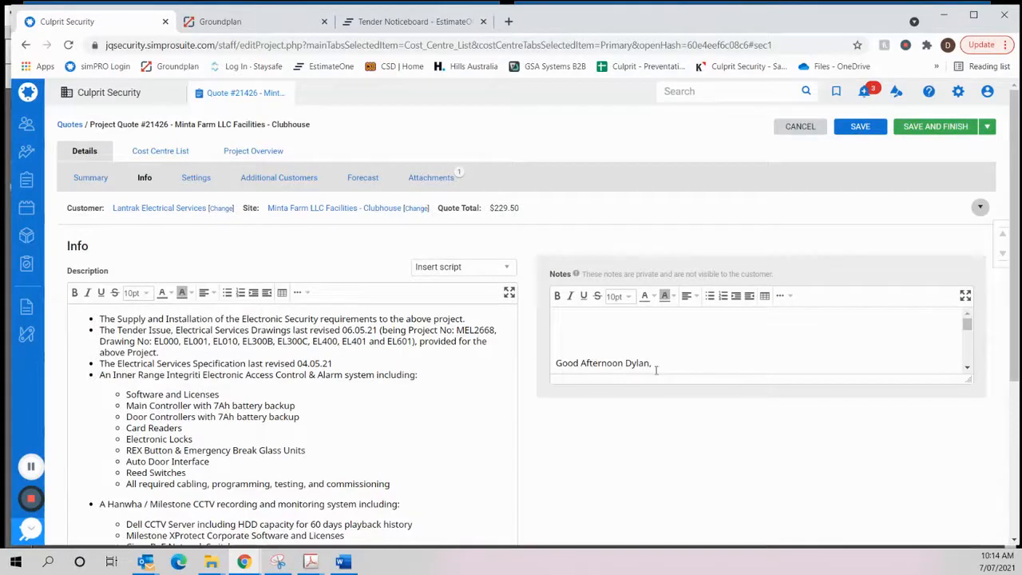
- Add "OneDrive" on the first line of the quote's private notes, above the greeting
{"action": "left_click", "coordinate": [566, 328]}
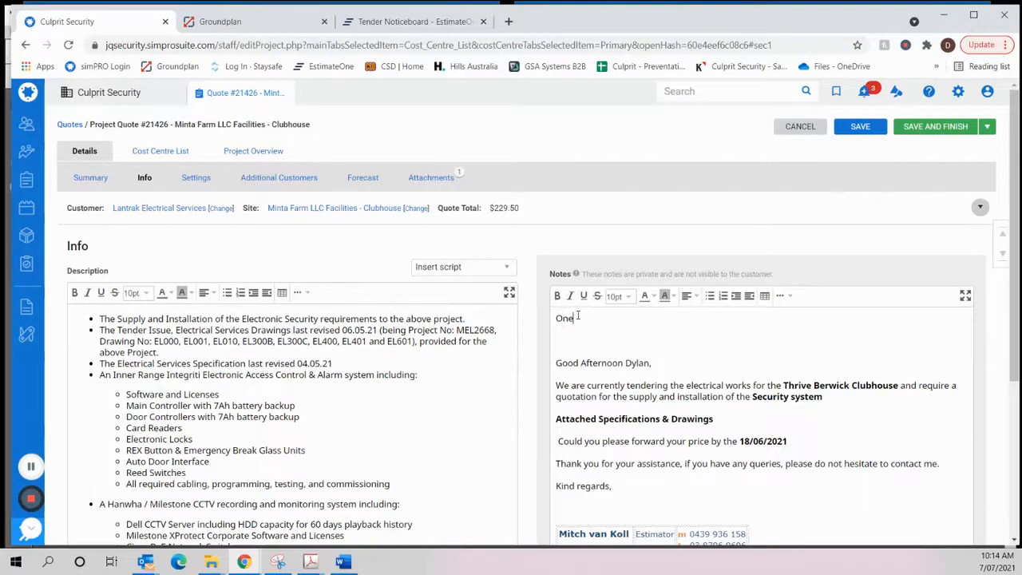
{"action": "type", "text": "OneDrive"}
{"action": "left_click_drag", "start_coordinate": [594, 321], "coordinate": [546, 327]}
{"action": "left_click", "coordinate": [592, 327]}
- Set the quote's due date to 18/06/2021 in its settings
{"action": "left_click", "coordinate": [196, 178]}
{"action": "scroll", "coordinate": [339, 293], "scroll_direction": "down", "scroll_amount": 1}
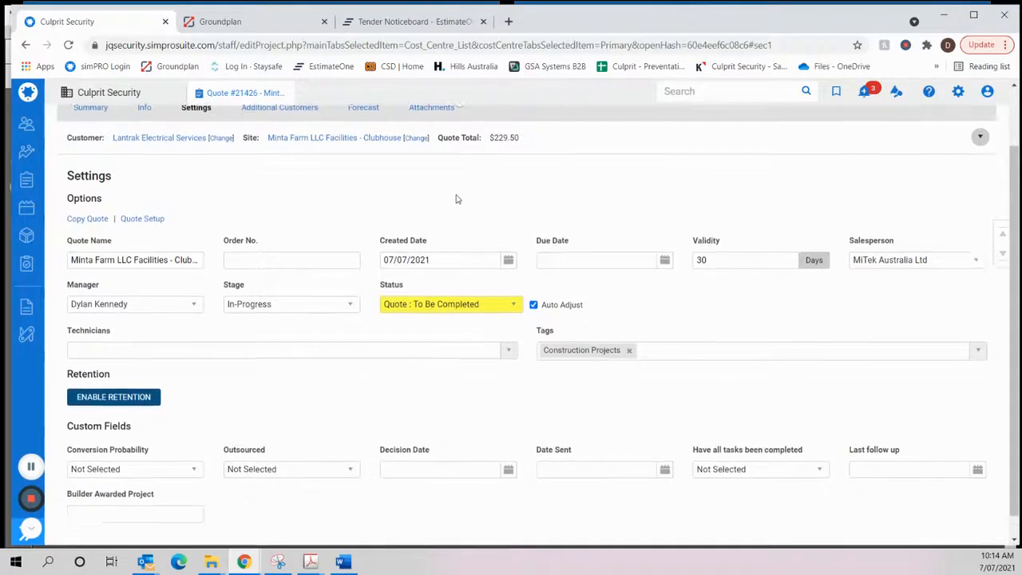
{"action": "scroll", "coordinate": [459, 200], "scroll_direction": "down", "scroll_amount": 1}
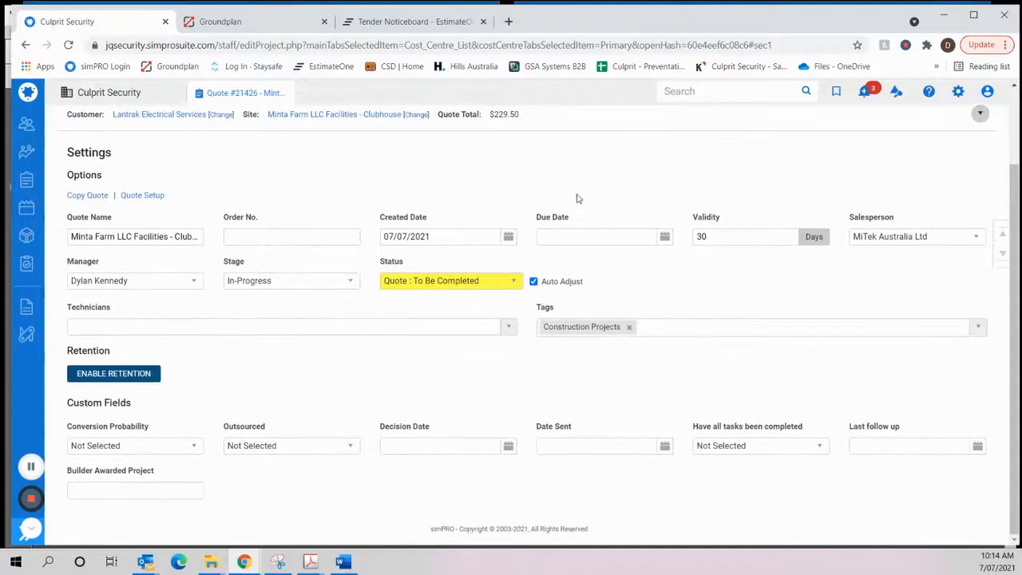
{"action": "left_click", "coordinate": [664, 236]}
{"action": "left_click", "coordinate": [550, 258]}
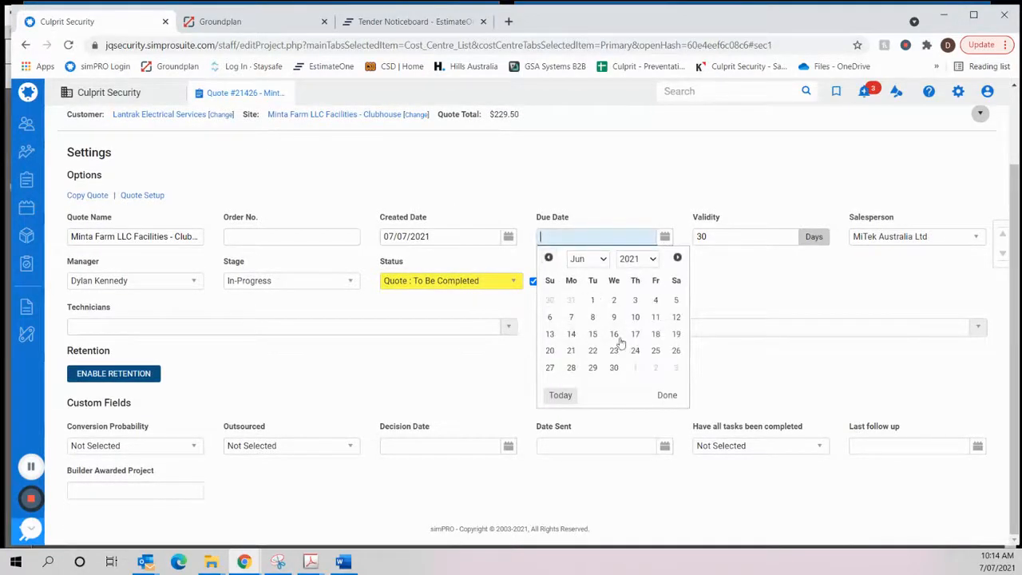
{"action": "left_click", "coordinate": [656, 334]}
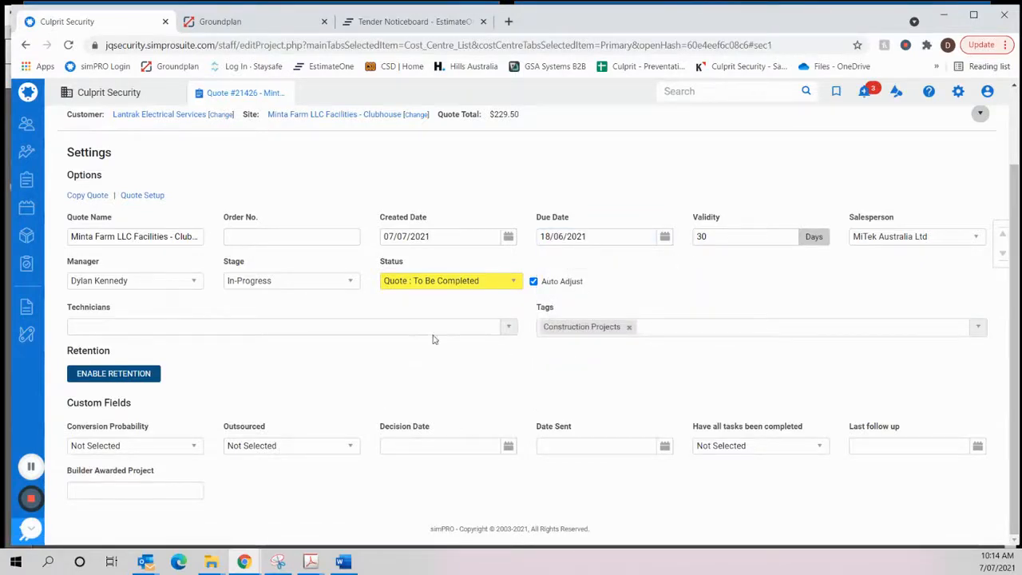
- Examine the remaining quote settings and custom fields, including the date picker for Date Sent, without choosing a date
{"action": "scroll", "coordinate": [394, 328], "scroll_direction": "up", "scroll_amount": 1}
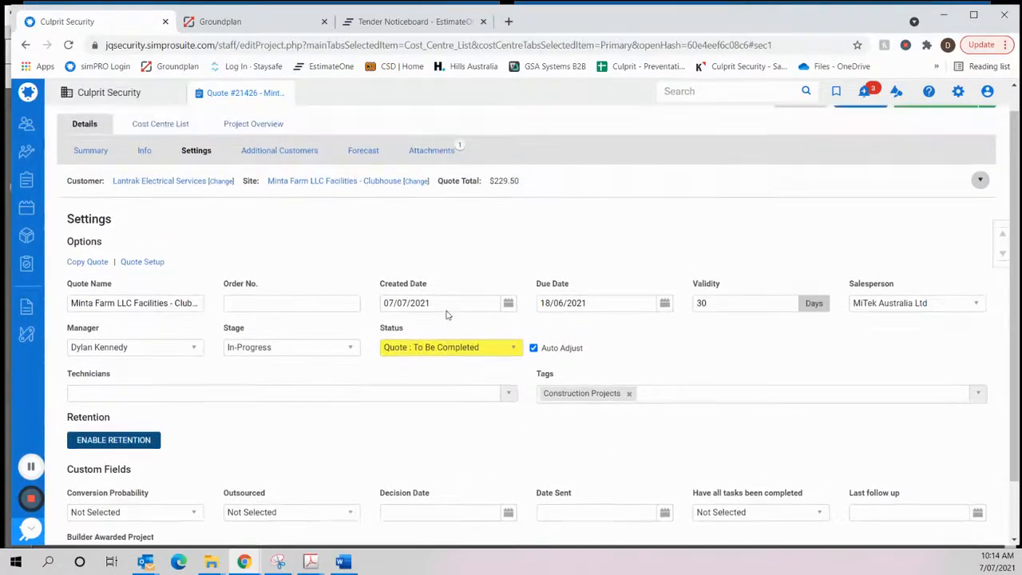
{"action": "scroll", "coordinate": [511, 364], "scroll_direction": "down", "scroll_amount": 1}
{"action": "left_click", "coordinate": [666, 447]}
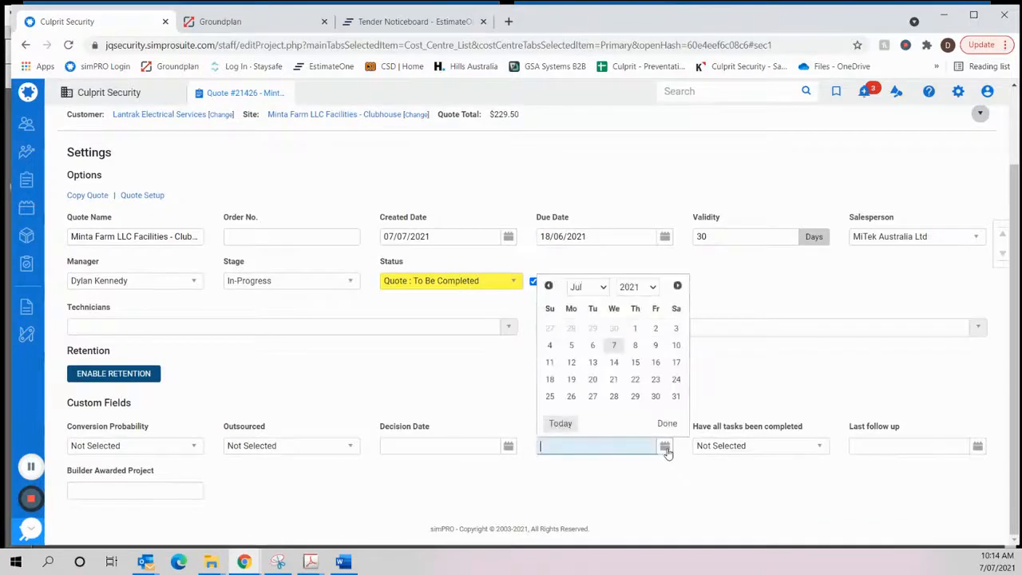
{"action": "left_click", "coordinate": [585, 489]}
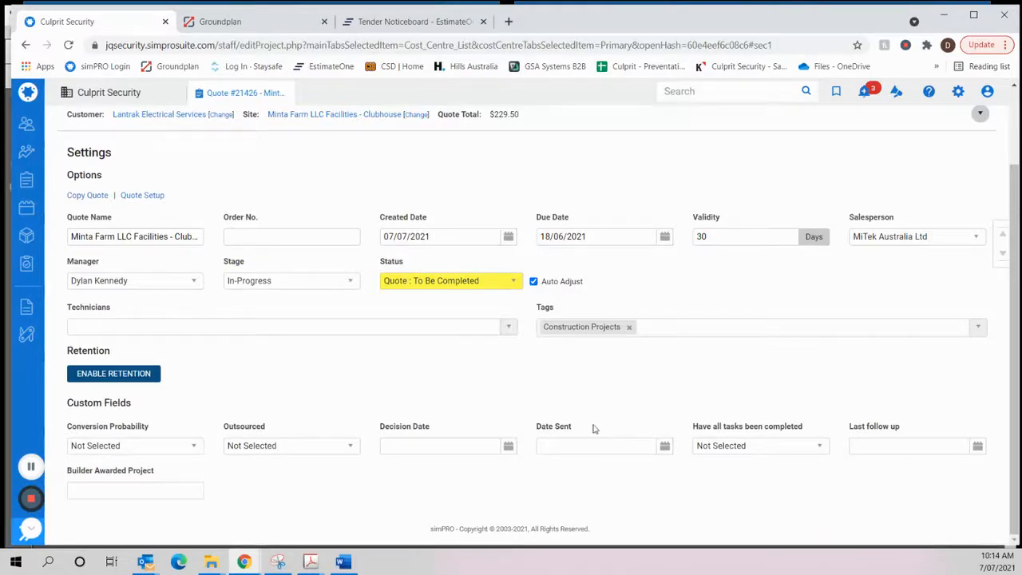
{"action": "scroll", "coordinate": [582, 426], "scroll_direction": "up", "scroll_amount": 2}
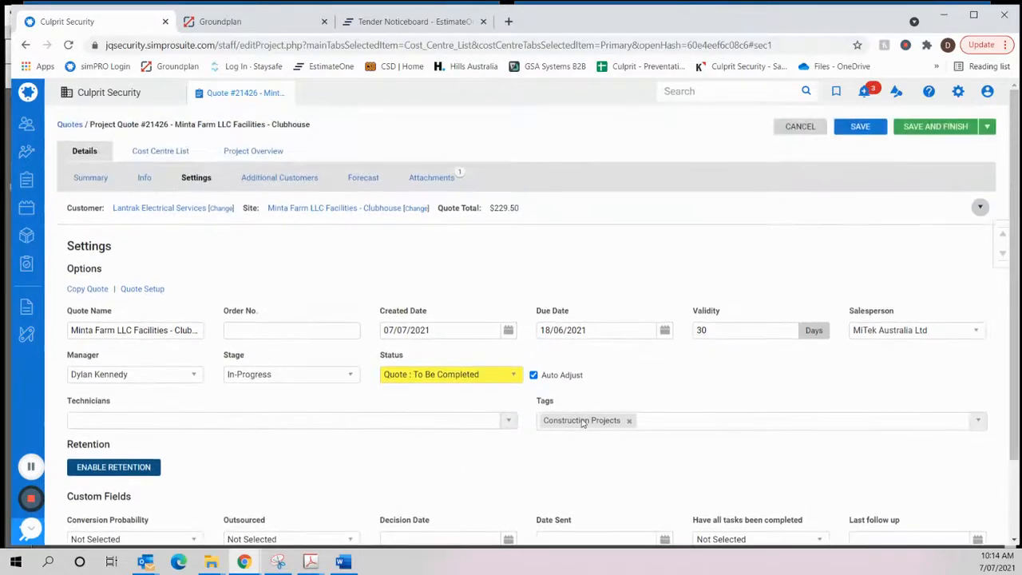
{"action": "scroll", "coordinate": [593, 479], "scroll_direction": "down", "scroll_amount": 2}
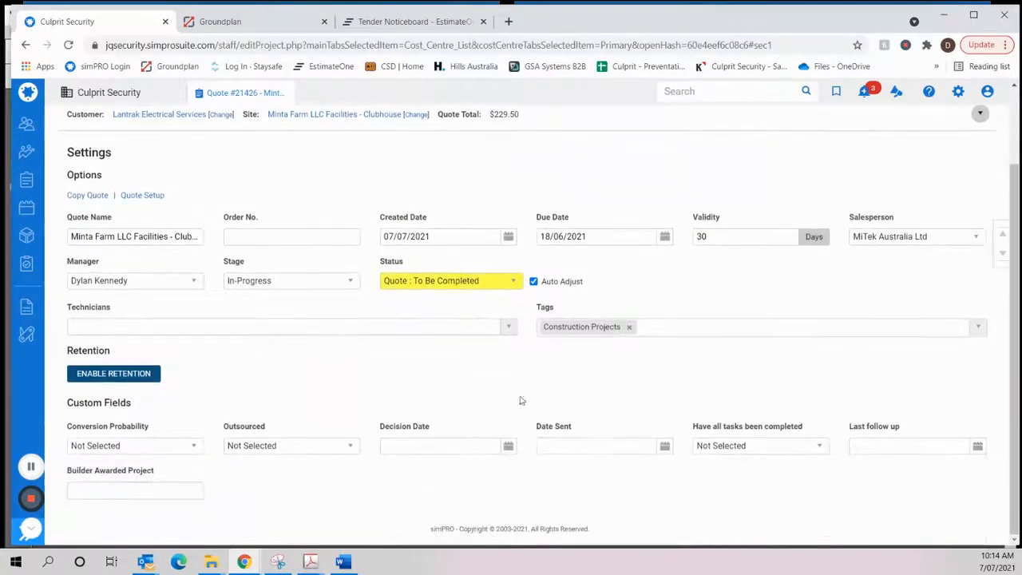
- Open the list of files attached to the quote
{"action": "scroll", "coordinate": [465, 419], "scroll_direction": "up", "scroll_amount": 2}
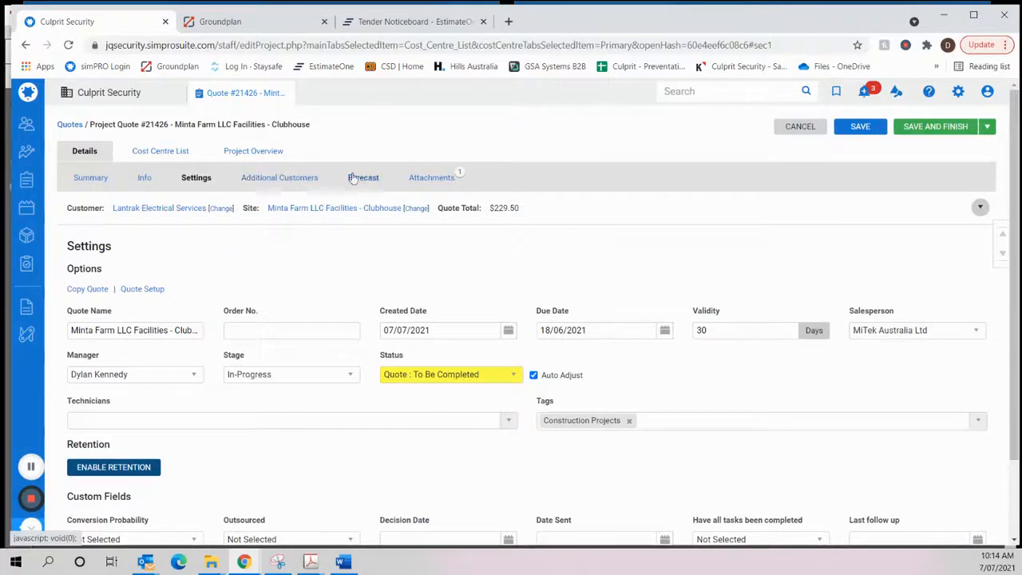
{"action": "left_click", "coordinate": [443, 178]}
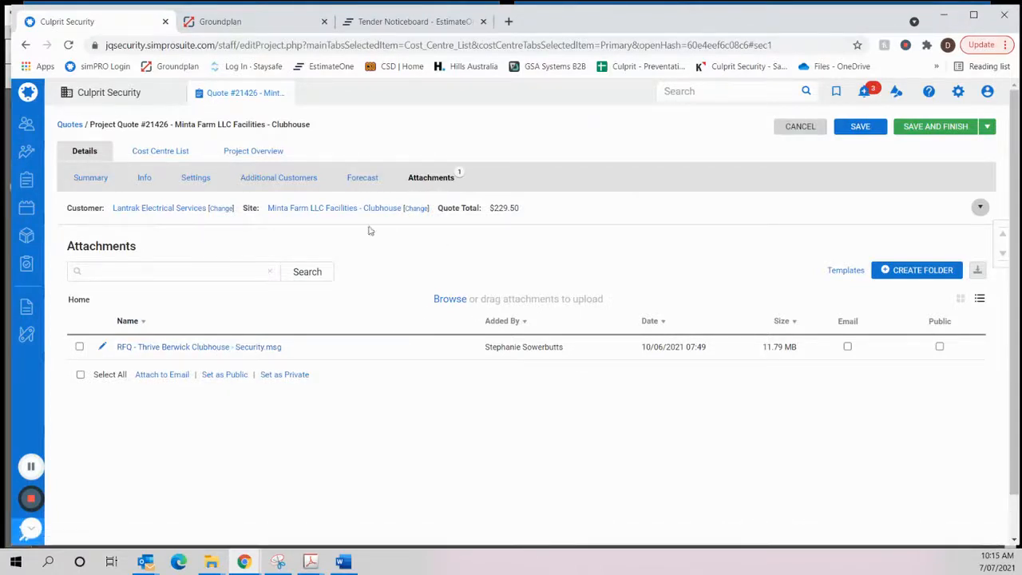
- Look over the quote's cost centre list, summary, and description and notes
{"action": "left_click", "coordinate": [176, 156]}
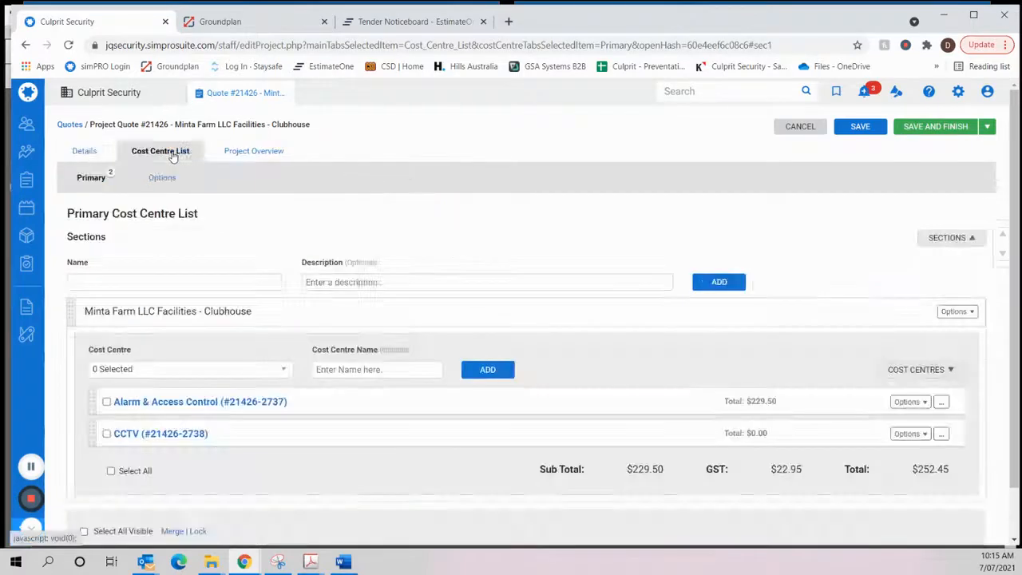
{"action": "left_click", "coordinate": [84, 150]}
{"action": "left_click", "coordinate": [107, 177]}
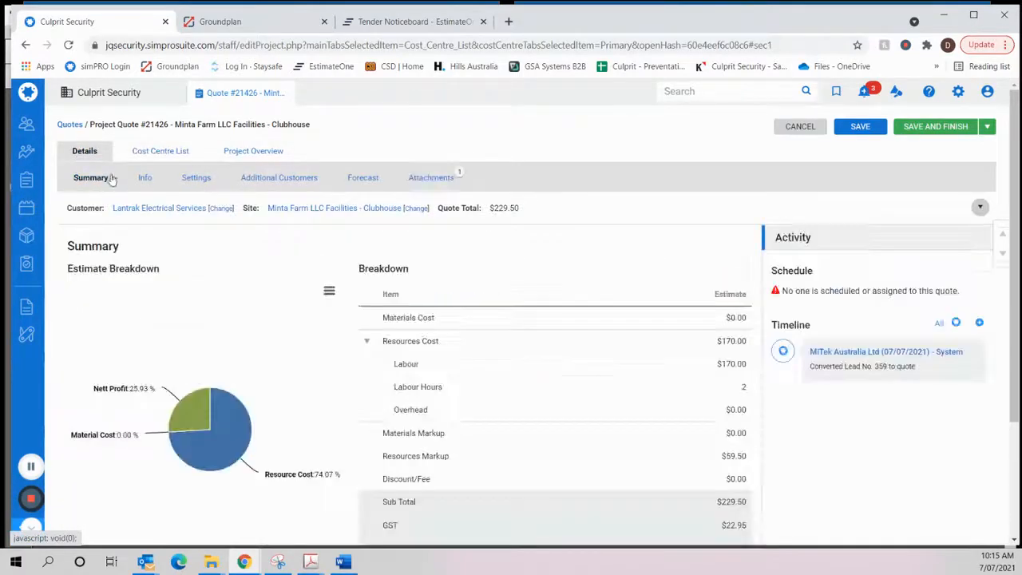
{"action": "left_click", "coordinate": [144, 178]}
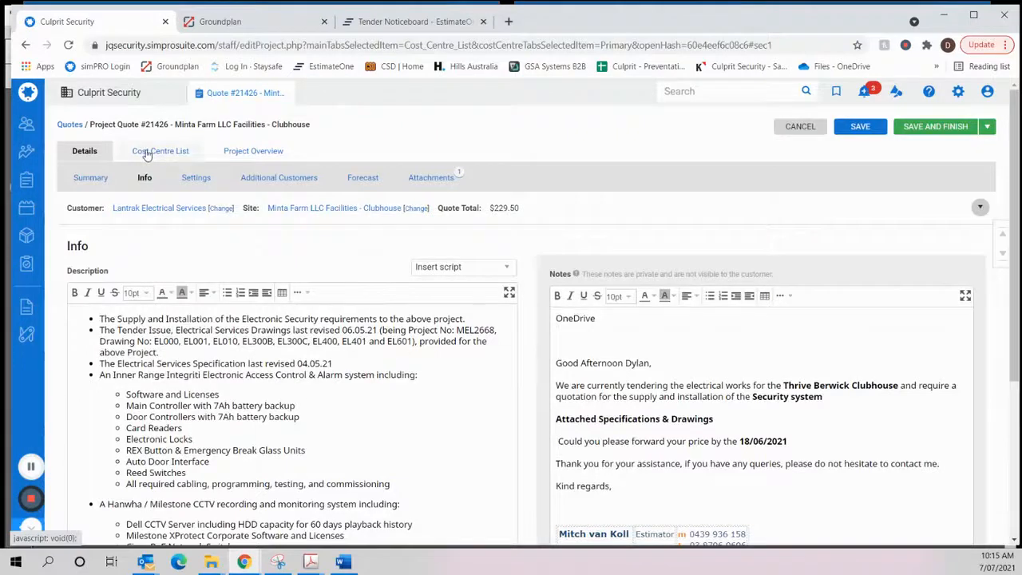
- In the quote's cost centre list, enter "Inner Range Integriti Alarm & Access Control" as the new name of the Alarm & Access Control cost centre
{"action": "left_click", "coordinate": [147, 156]}
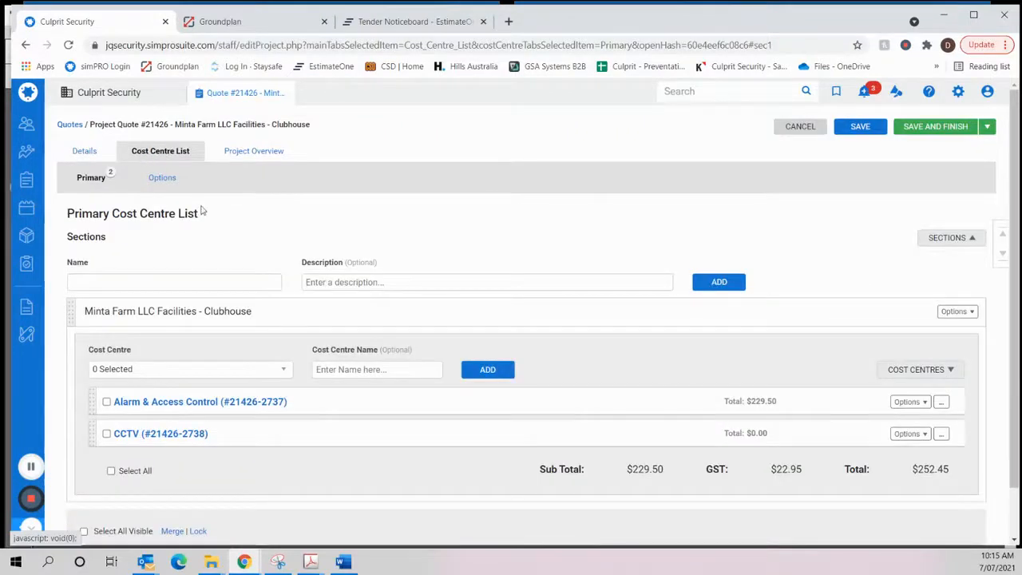
{"action": "scroll", "coordinate": [202, 210], "scroll_direction": "down", "scroll_amount": 1}
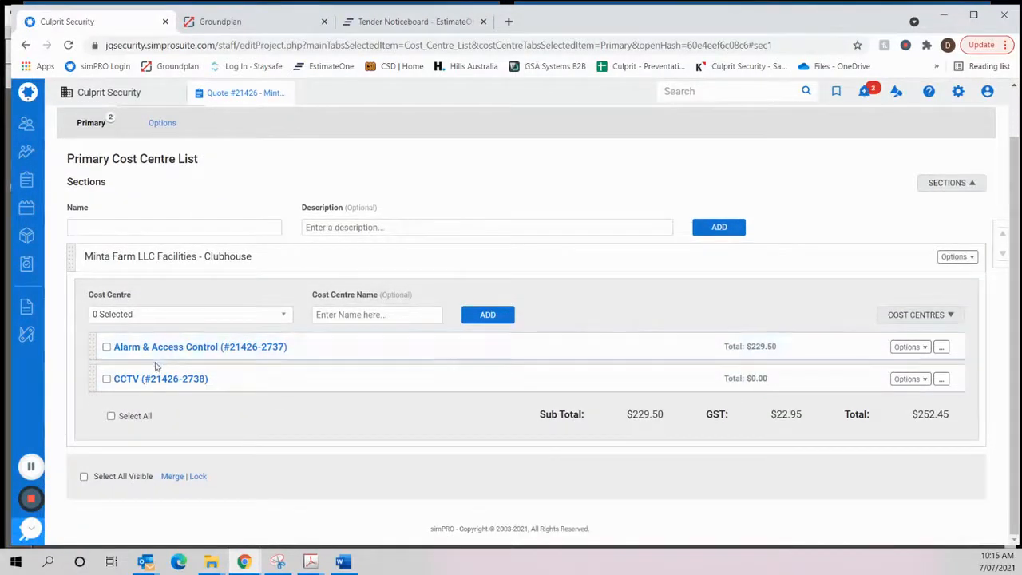
{"action": "left_click", "coordinate": [925, 348]}
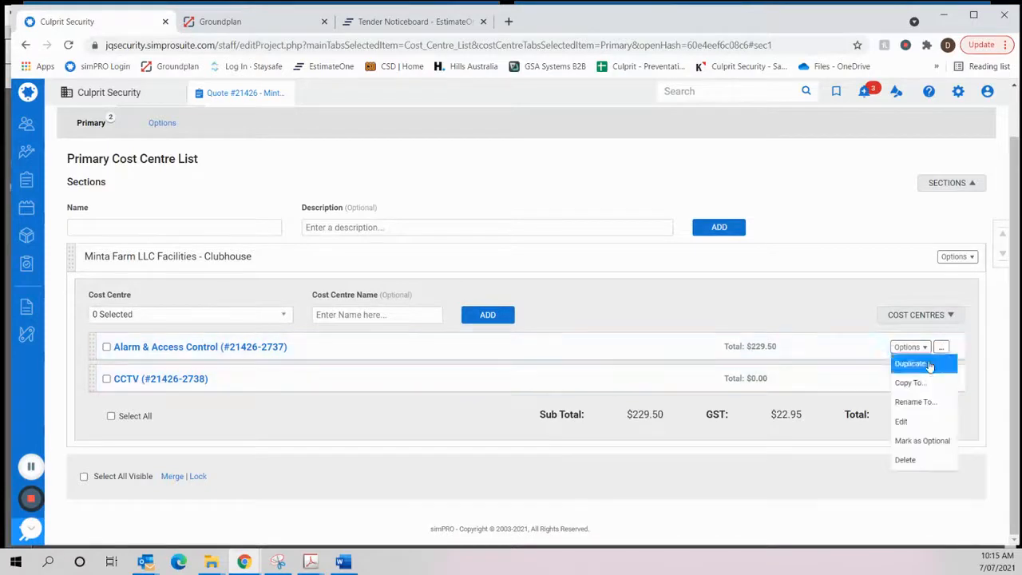
{"action": "left_click", "coordinate": [915, 402]}
{"action": "left_click", "coordinate": [352, 183]}
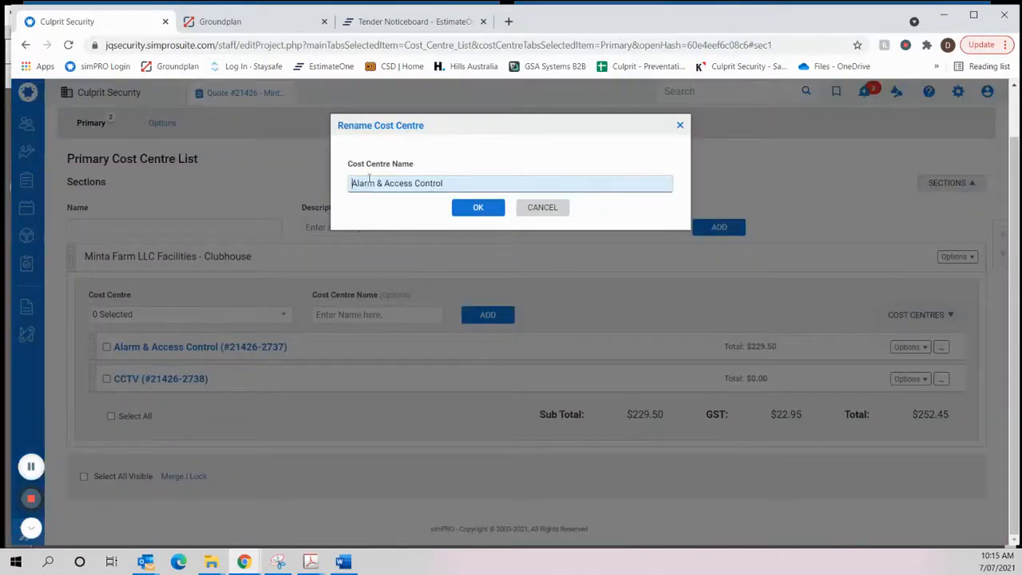
{"action": "type", "text": "Inn"}
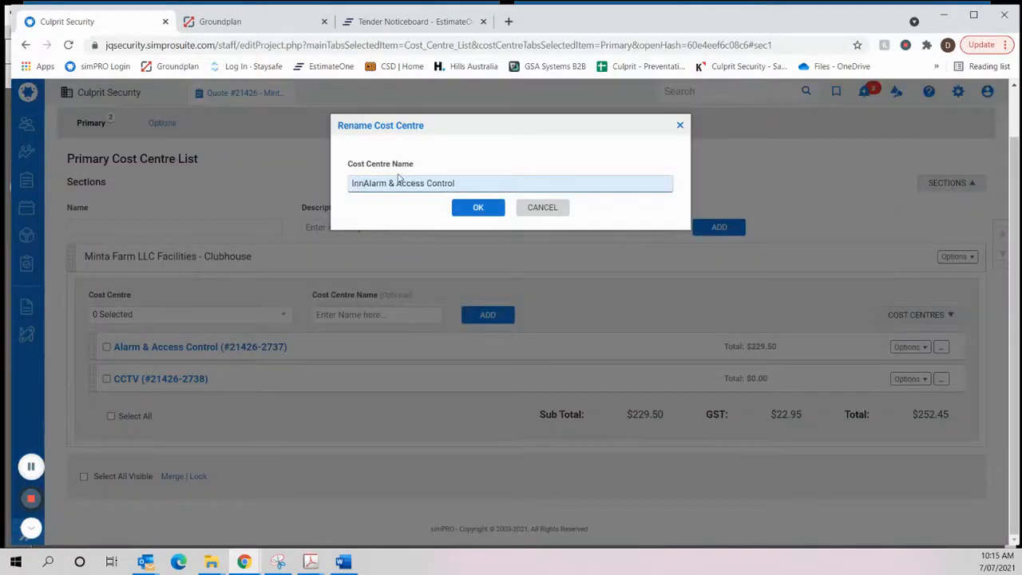
{"action": "type", "text": "er Ra"}
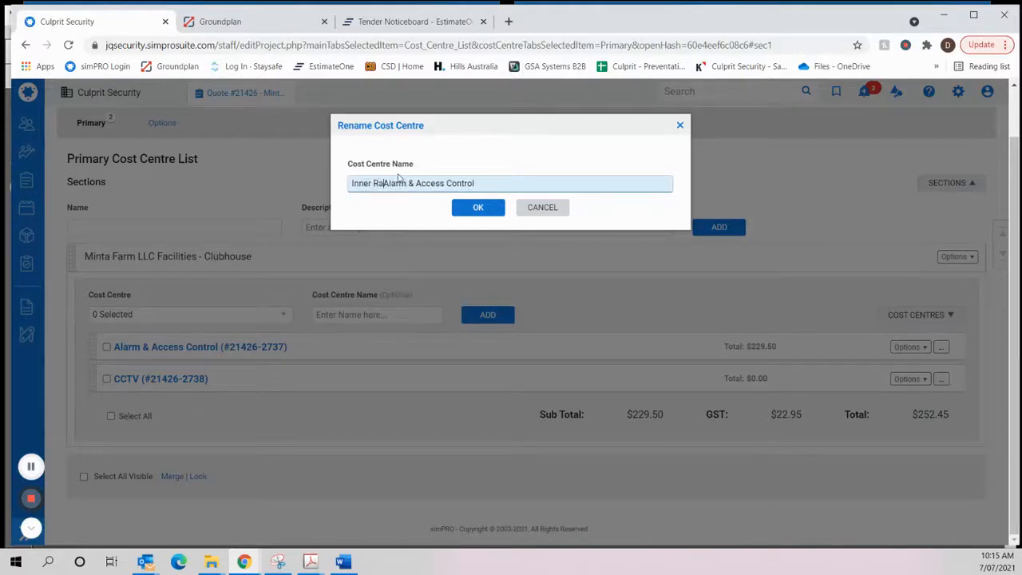
{"action": "type", "text": "nge Integr"}
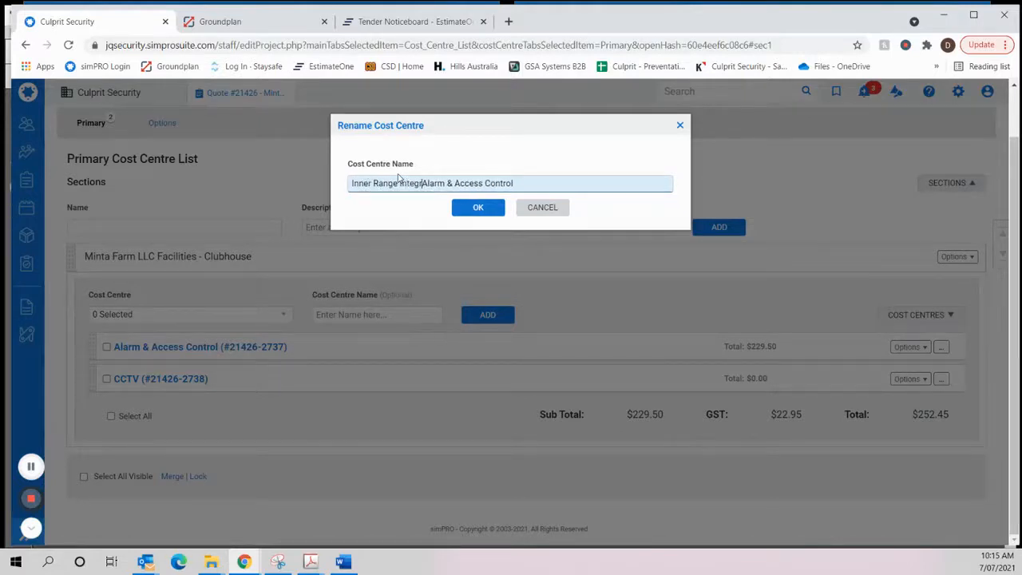
{"action": "type", "text": "it"}
{"action": "key", "text": "BackSpace"}
{"action": "type", "text": "i"}
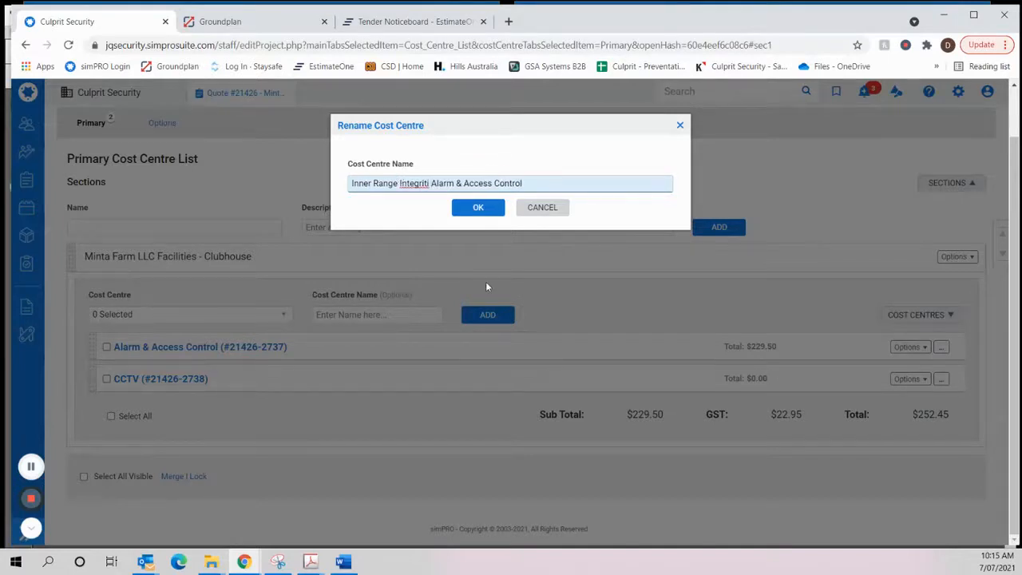
- Check the Inner Range Integriti wording in the Word scope of works, then return to simPRO and confirm the cost centre's new name
{"action": "key", "text": "alt+Tab"}
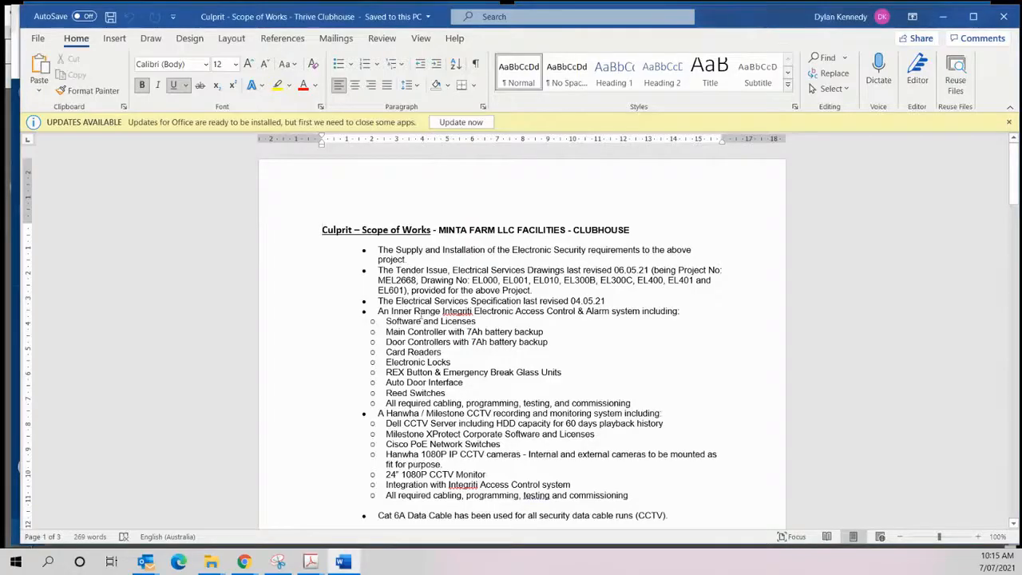
{"action": "mouse_move", "coordinate": [379, 311]}
{"action": "left_mouse_down"}
{"action": "mouse_move", "coordinate": [474, 312]}
{"action": "mouse_move", "coordinate": [414, 322]}
{"action": "mouse_move", "coordinate": [395, 314]}
{"action": "left_mouse_up"}
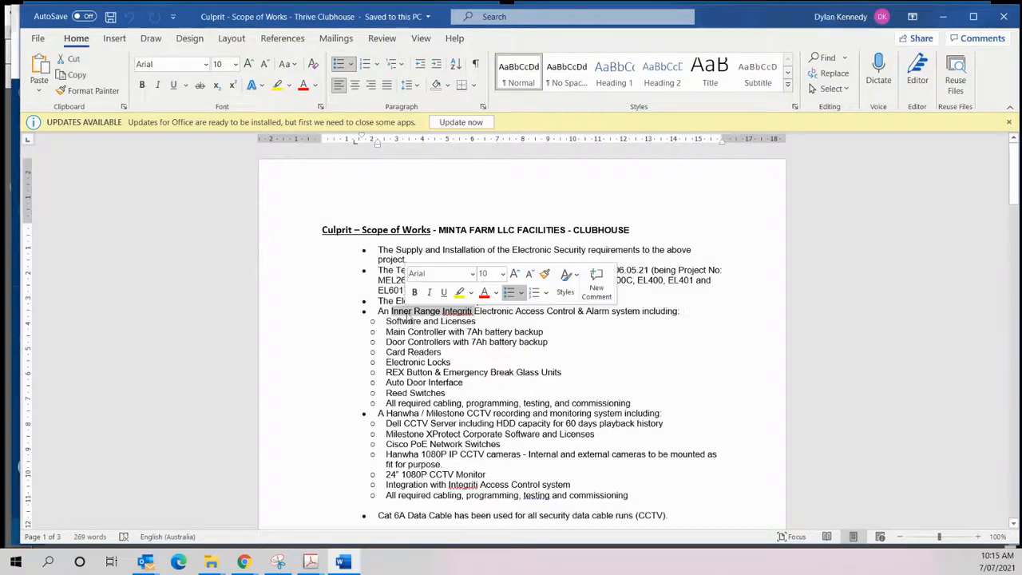
{"action": "left_click", "coordinate": [571, 339]}
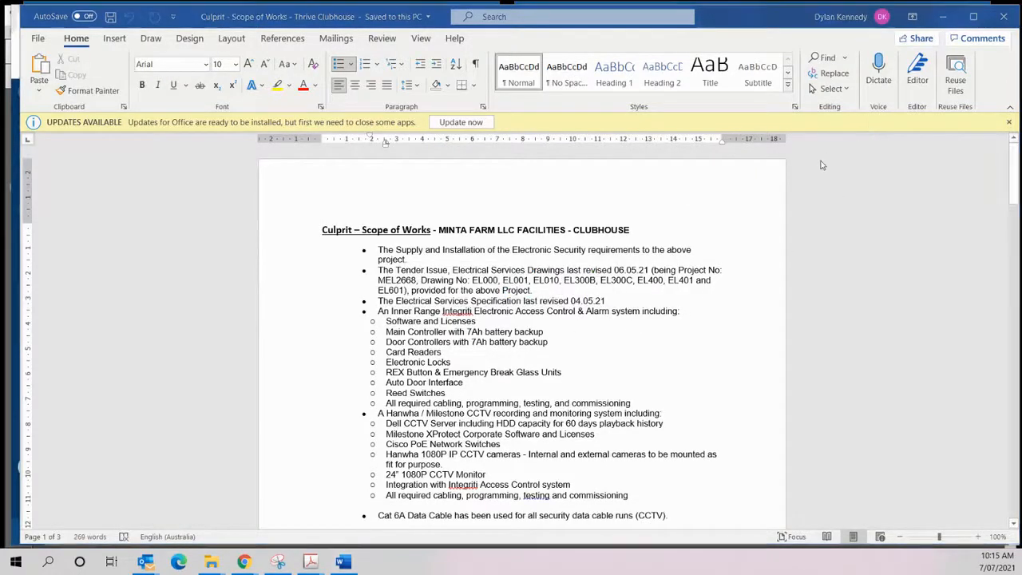
{"action": "key", "text": "alt+Tab"}
{"action": "left_click", "coordinate": [476, 206]}
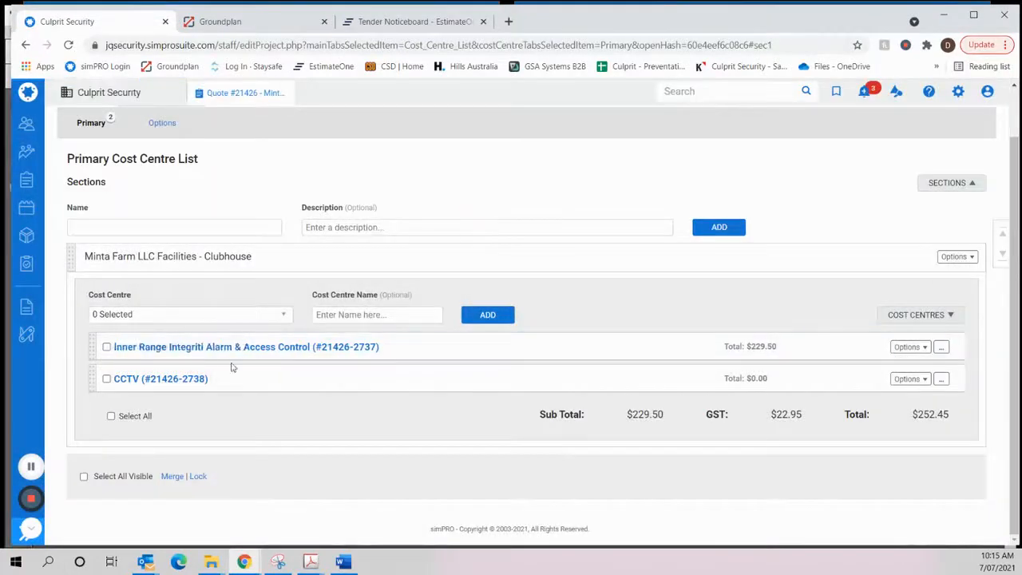
- Rename the CCTV cost centre as "Hanwha - Milestone CCTV"
{"action": "left_click", "coordinate": [909, 378]}
{"action": "left_click", "coordinate": [893, 422]}
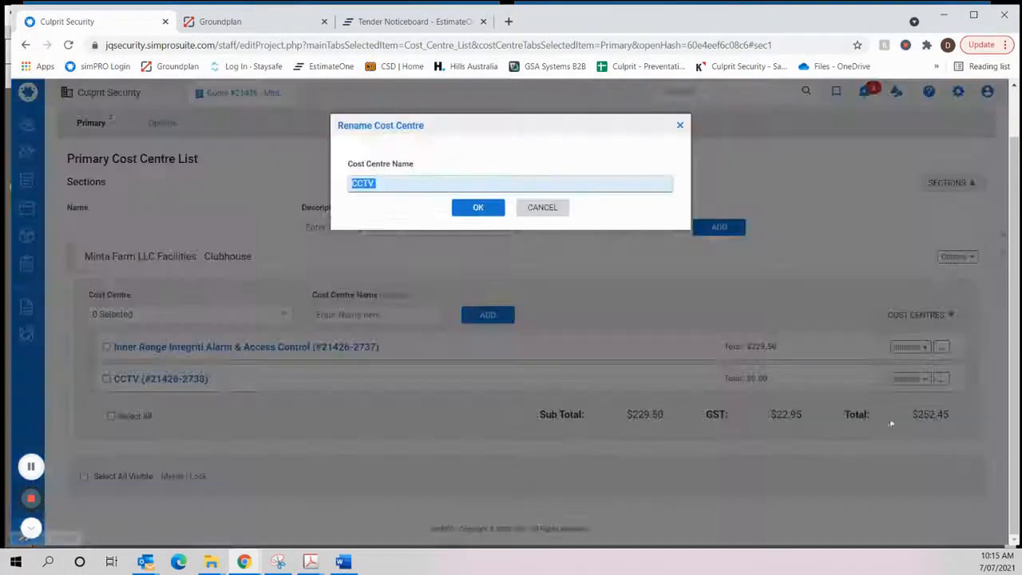
{"action": "left_click", "coordinate": [353, 184]}
{"action": "type", "text": "Hanwha "}
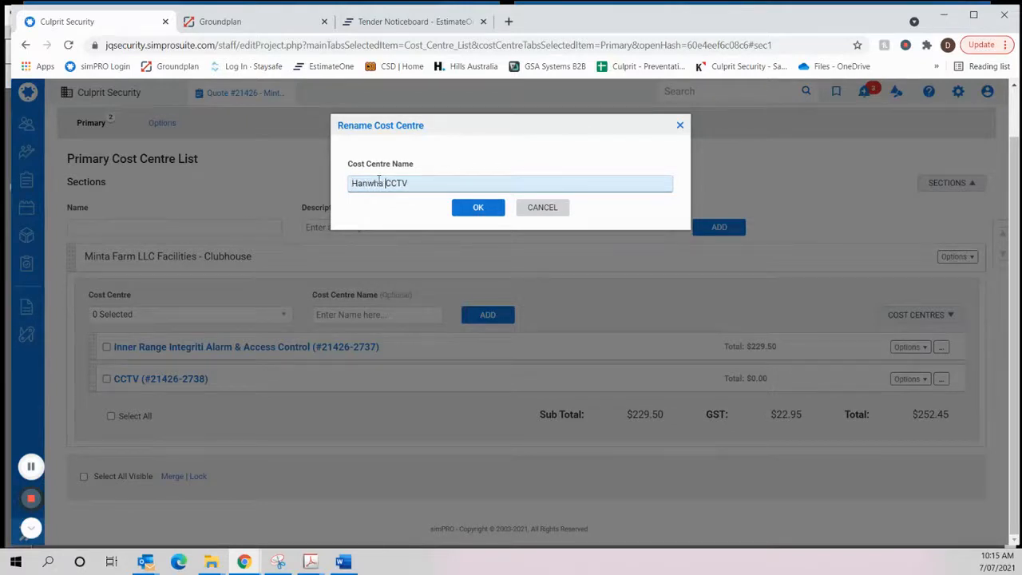
{"action": "type", "text": "- Milestonbe"}
{"action": "key", "text": "BackSpace"}
{"action": "key", "text": "BackSpace"}
{"action": "type", "text": "e"}
{"action": "left_click", "coordinate": [484, 209]}
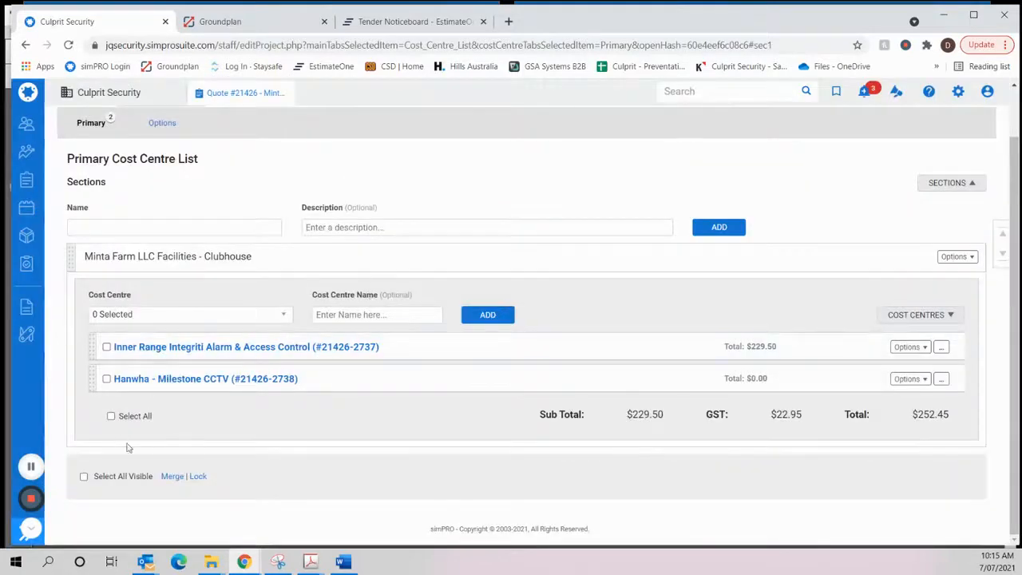
- Open the Inner Range Integriti Alarm & Access Control cost centre and examine its summary of parts, labour, costs and margins
{"action": "left_click", "coordinate": [212, 348]}
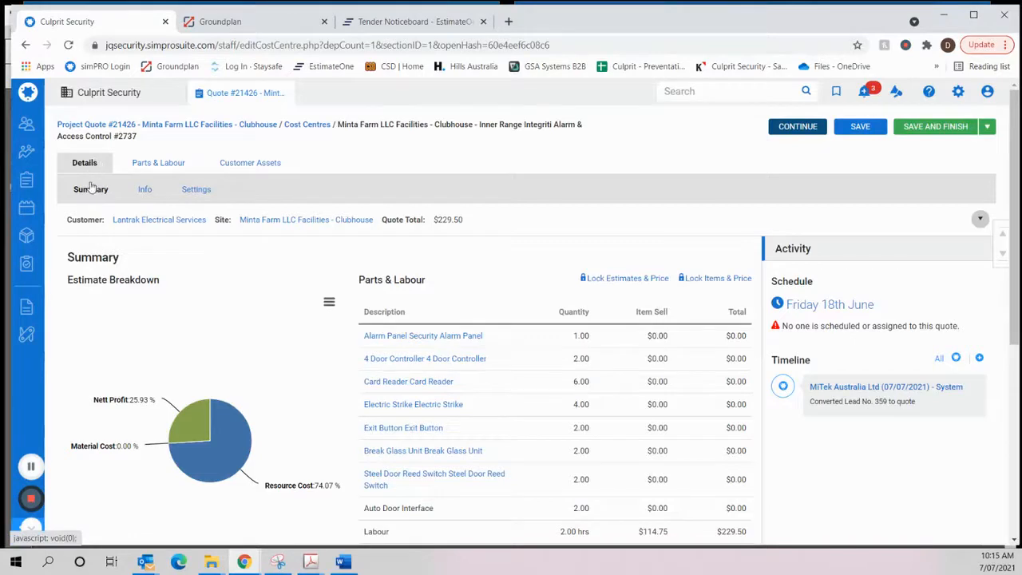
{"action": "scroll", "coordinate": [194, 221], "scroll_direction": "down", "scroll_amount": 3}
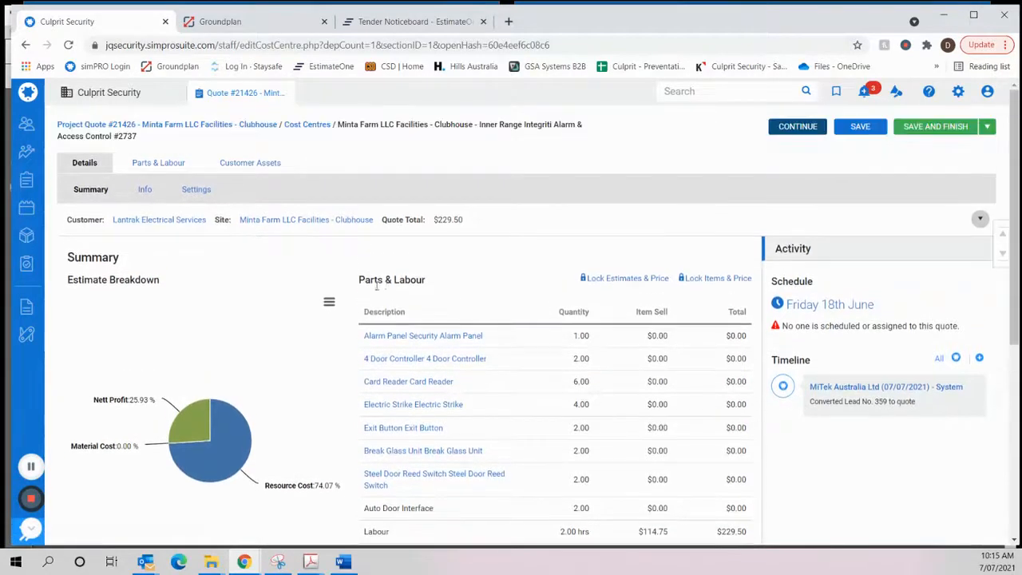
{"action": "scroll", "coordinate": [386, 289], "scroll_direction": "down", "scroll_amount": 2}
{"action": "scroll", "coordinate": [472, 297], "scroll_direction": "up", "scroll_amount": 4}
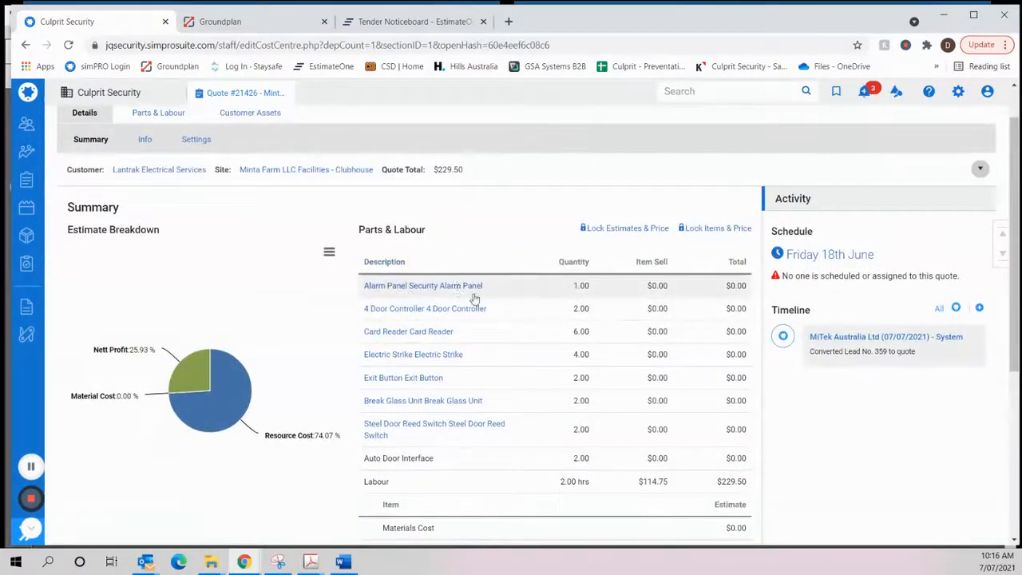
{"action": "scroll", "coordinate": [480, 354], "scroll_direction": "down", "scroll_amount": 2}
{"action": "scroll", "coordinate": [480, 354], "scroll_direction": "down", "scroll_amount": 4}
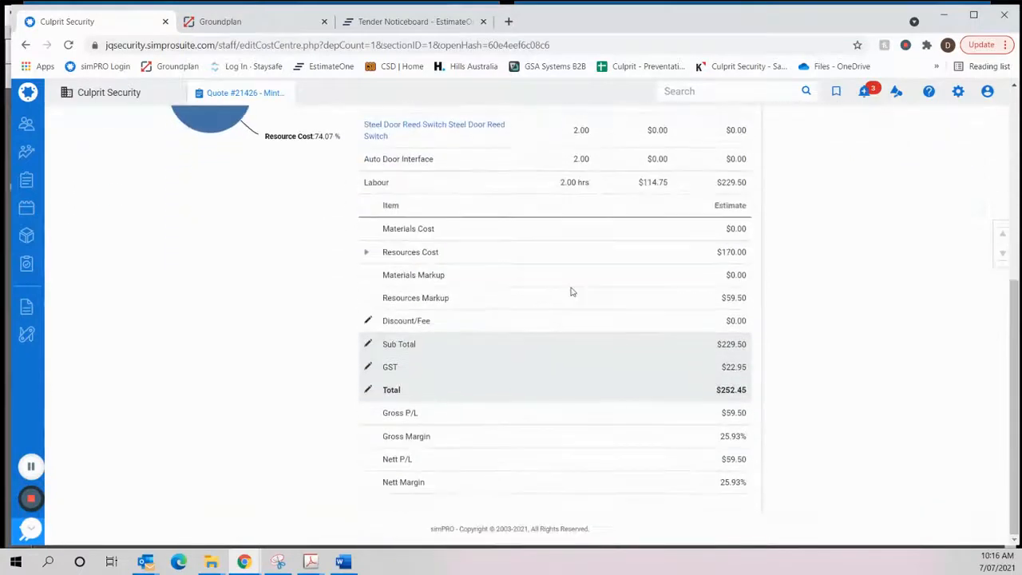
{"action": "scroll", "coordinate": [571, 291], "scroll_direction": "up", "scroll_amount": 4}
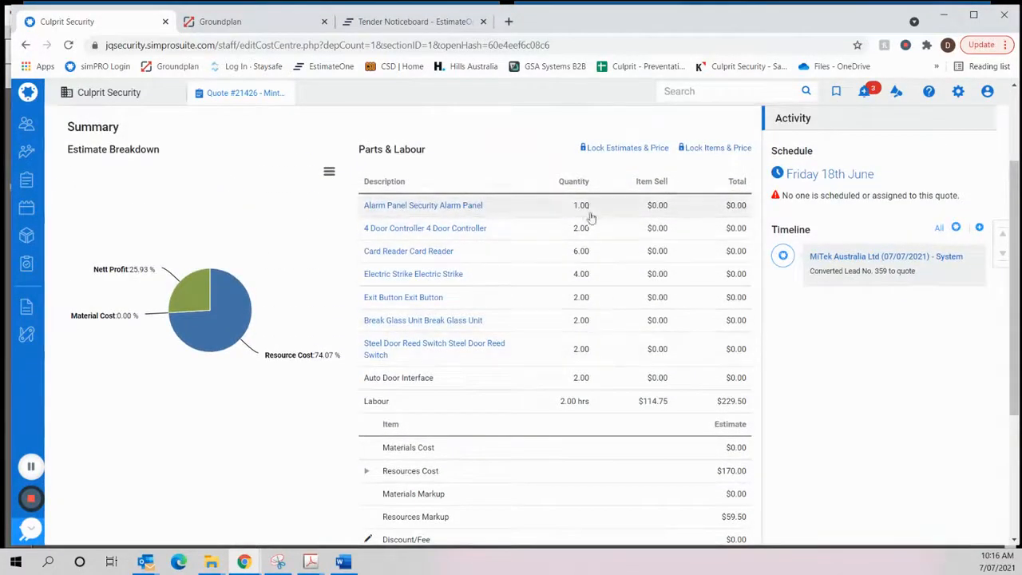
{"action": "scroll", "coordinate": [548, 330], "scroll_direction": "down", "scroll_amount": 1}
{"action": "scroll", "coordinate": [548, 330], "scroll_direction": "down", "scroll_amount": 3}
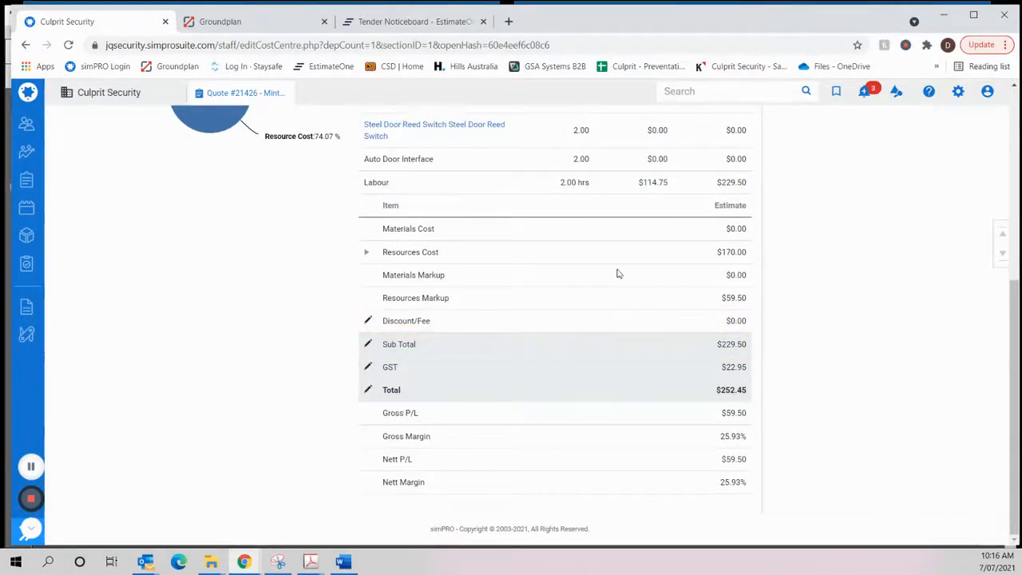
{"action": "scroll", "coordinate": [468, 421], "scroll_direction": "up", "scroll_amount": 10}
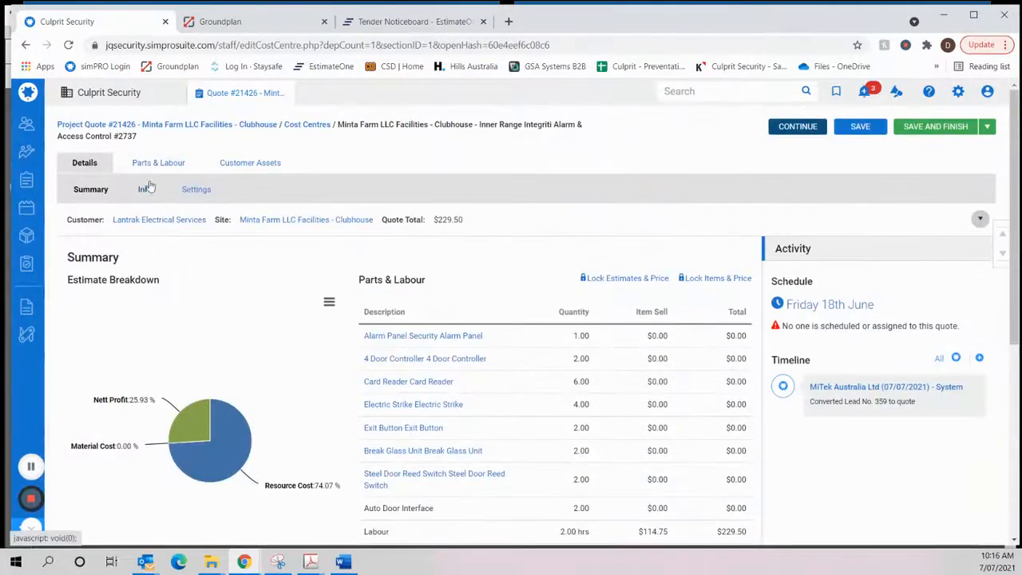
- Review the cost centre's description and notes fields and its settings, then return to its summary
{"action": "left_click", "coordinate": [141, 189]}
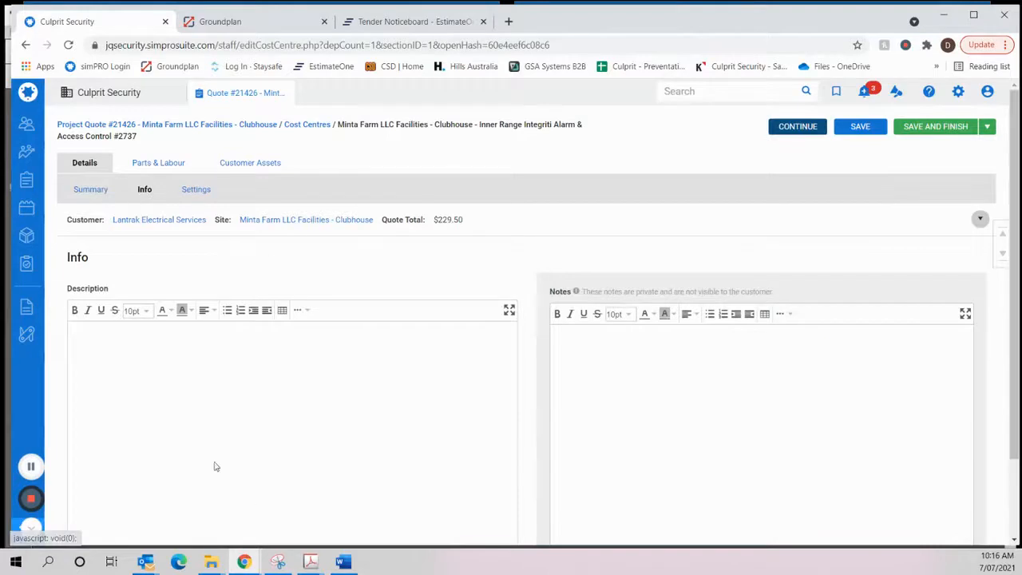
{"action": "scroll", "coordinate": [267, 372], "scroll_direction": "down", "scroll_amount": 2}
{"action": "scroll", "coordinate": [261, 346], "scroll_direction": "up", "scroll_amount": 2}
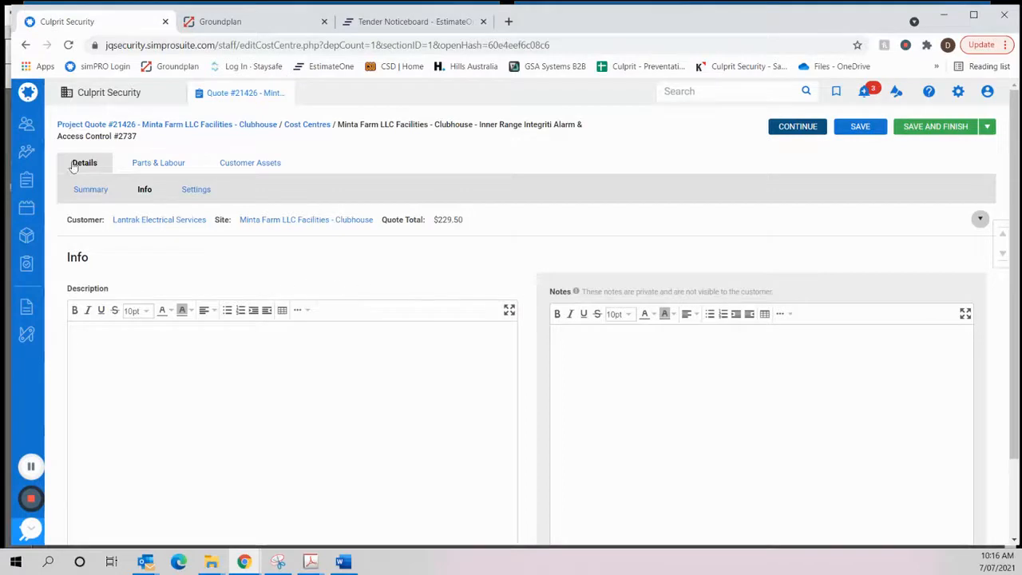
{"action": "left_click", "coordinate": [197, 190]}
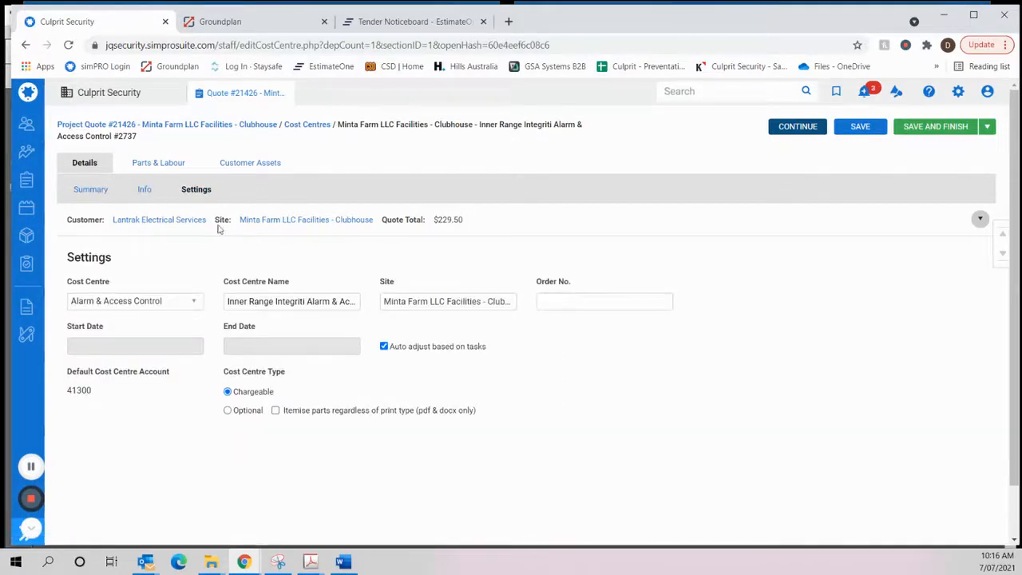
{"action": "left_click", "coordinate": [85, 192]}
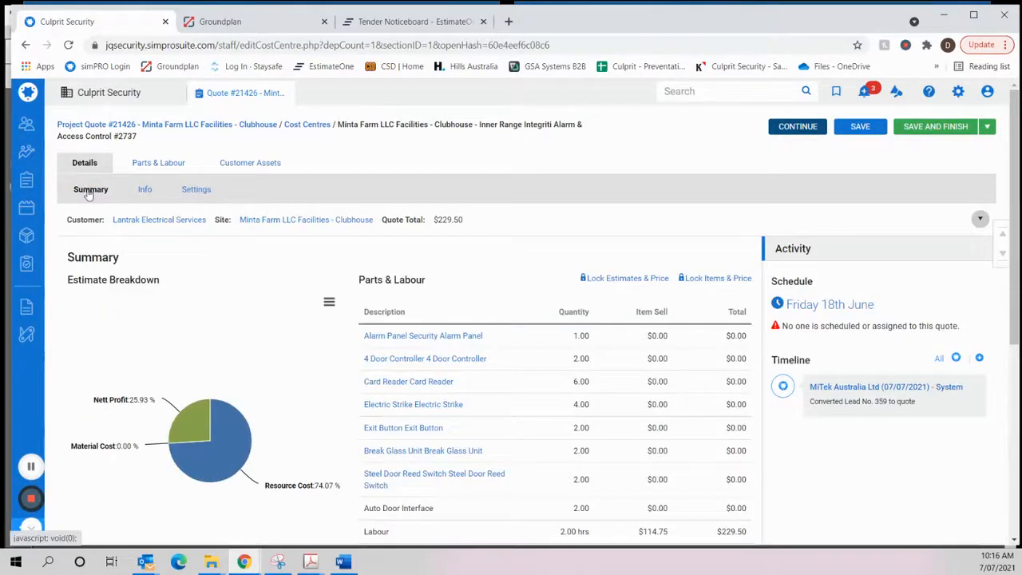
- Look through the cost centre's billable parts and labour, customer assets and take-off template groups, ending back at the billable parts
{"action": "left_click", "coordinate": [155, 161]}
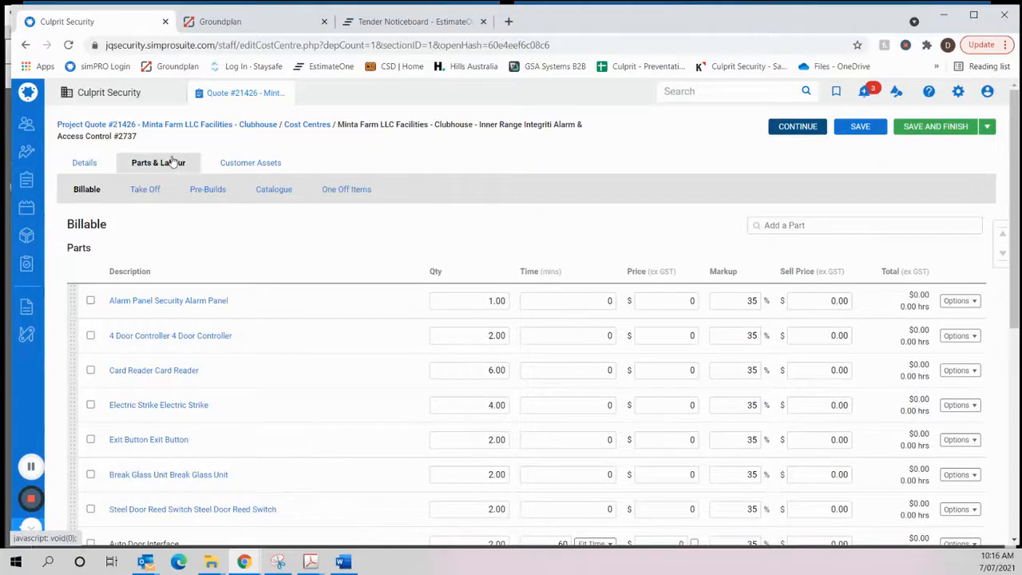
{"action": "scroll", "coordinate": [411, 279], "scroll_direction": "down", "scroll_amount": 5}
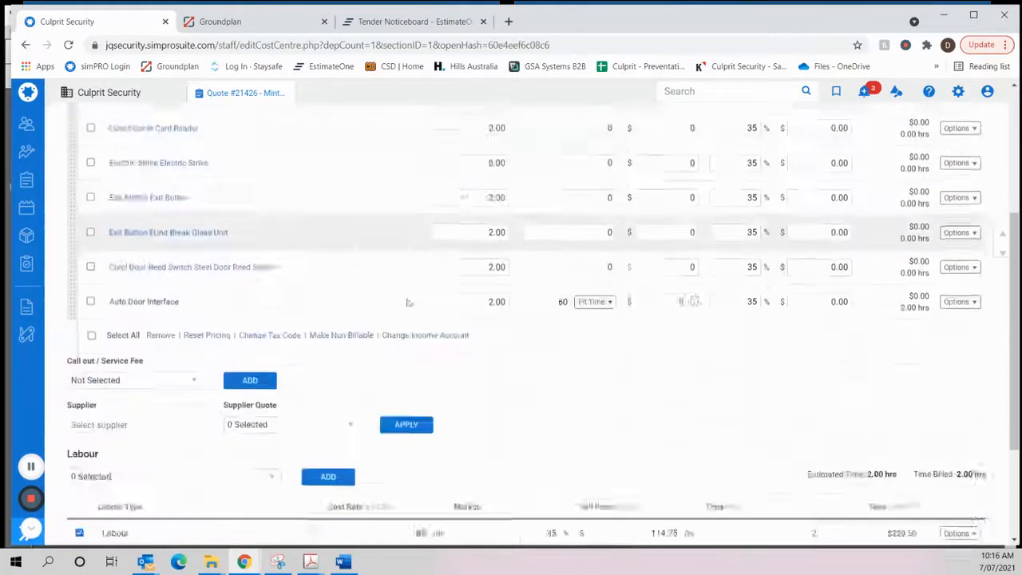
{"action": "scroll", "coordinate": [409, 301], "scroll_direction": "up", "scroll_amount": 5}
{"action": "left_click", "coordinate": [246, 164]}
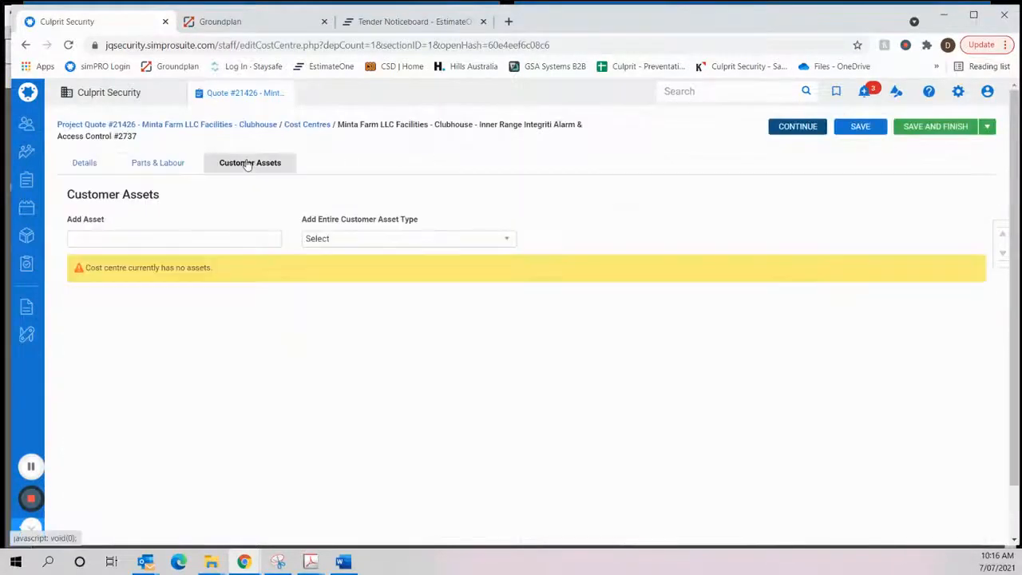
{"action": "left_click", "coordinate": [152, 164]}
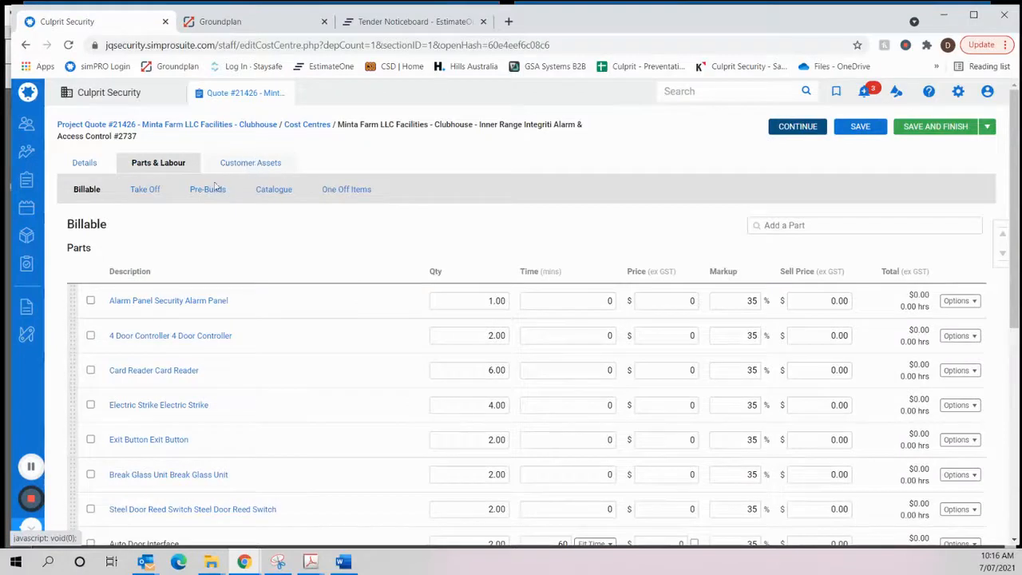
{"action": "left_click", "coordinate": [147, 192]}
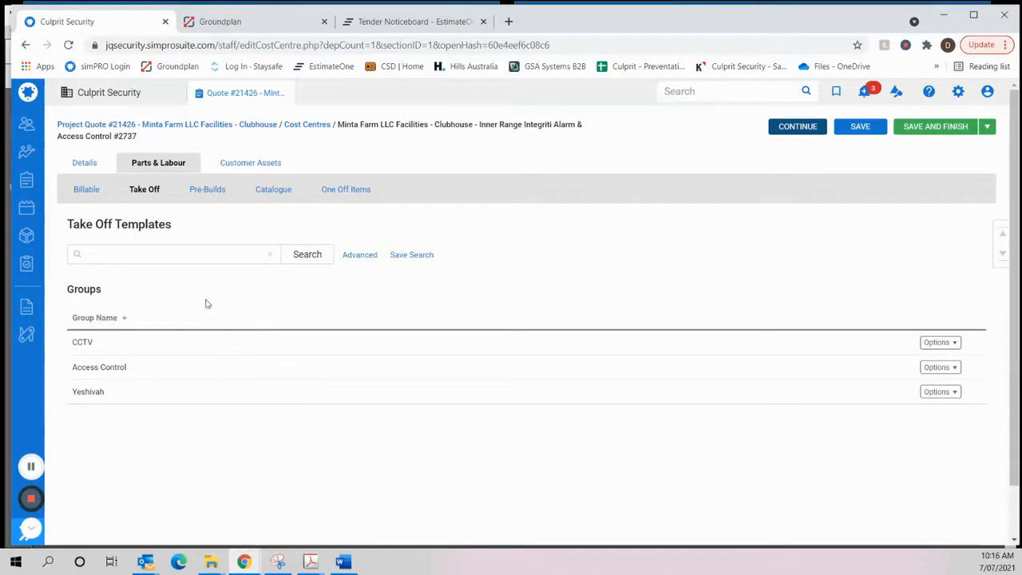
{"action": "left_click", "coordinate": [85, 190]}
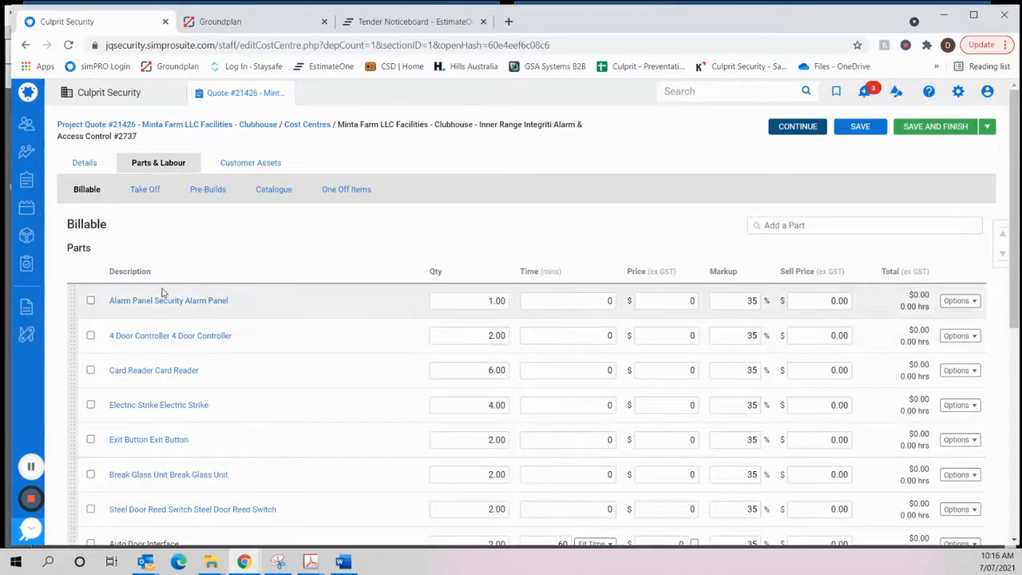
- Add one Inception Headend template from the Integriti / Inception subgroup of the Access Control take-off templates to the cost centre
{"action": "scroll", "coordinate": [171, 312], "scroll_direction": "down", "scroll_amount": 2}
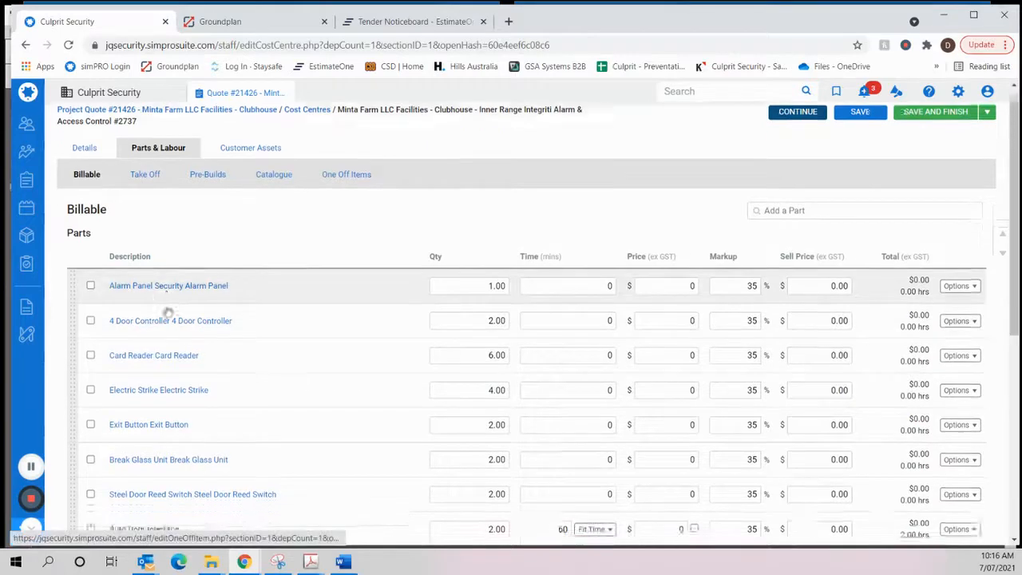
{"action": "scroll", "coordinate": [167, 310], "scroll_direction": "up", "scroll_amount": 2}
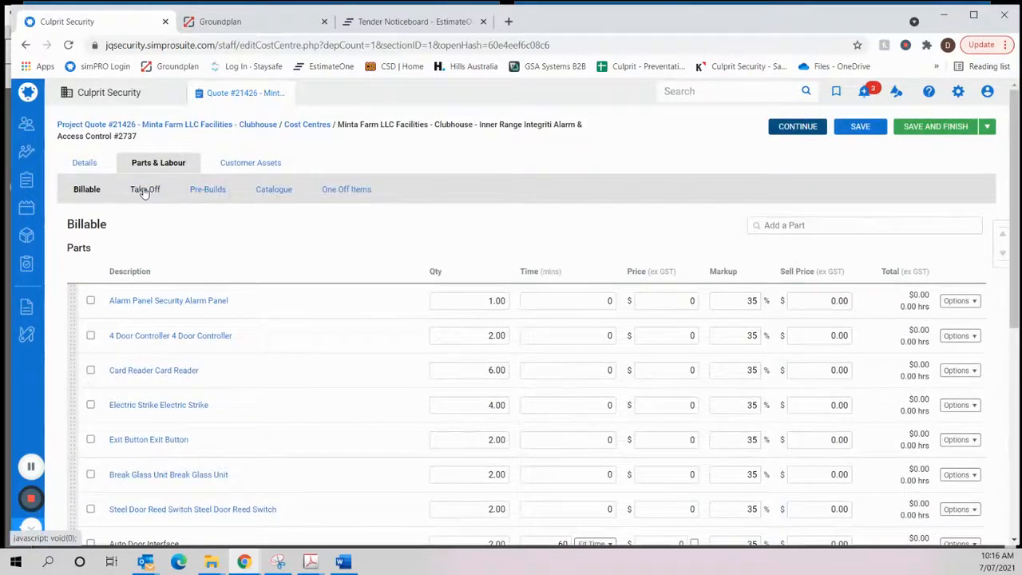
{"action": "left_click", "coordinate": [144, 190]}
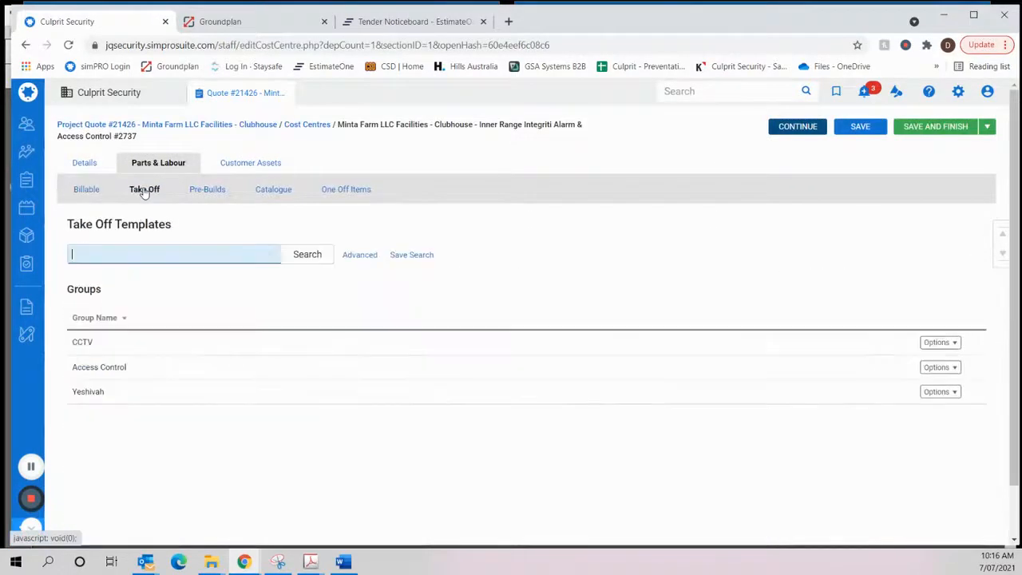
{"action": "left_click", "coordinate": [98, 369]}
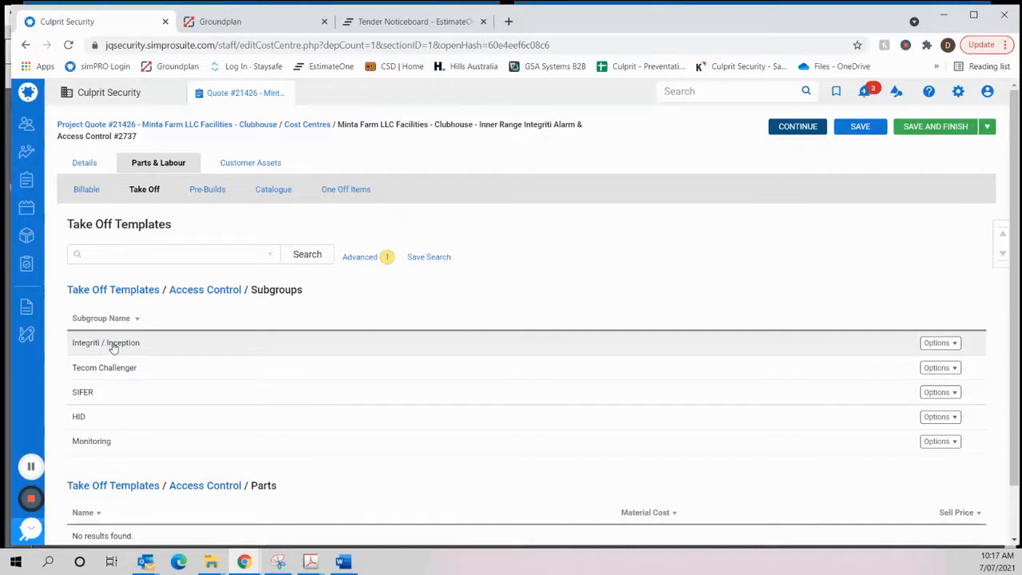
{"action": "left_click", "coordinate": [115, 344]}
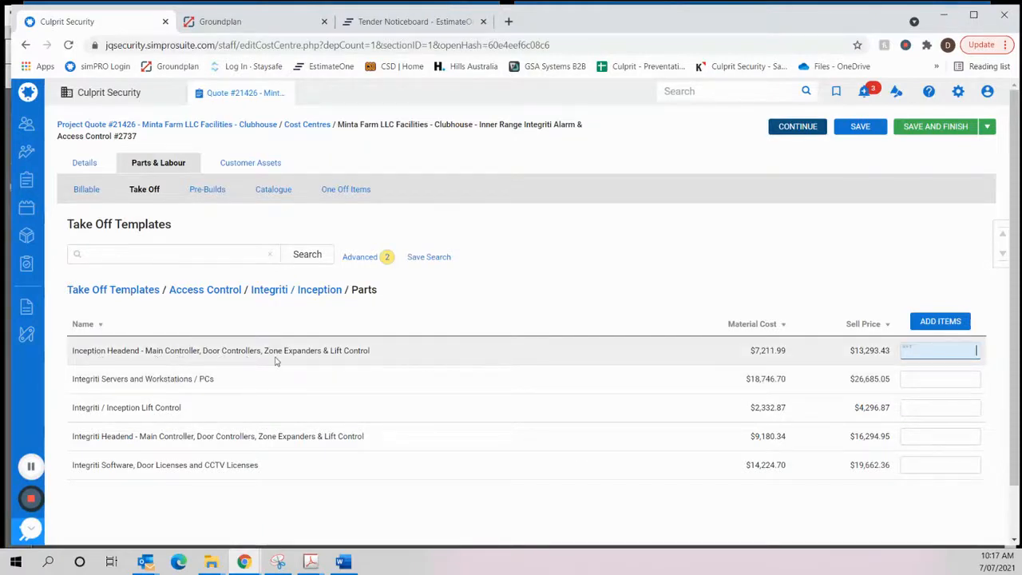
{"action": "left_click", "coordinate": [186, 354]}
{"action": "left_click", "coordinate": [922, 350]}
{"action": "key", "text": "Return"}
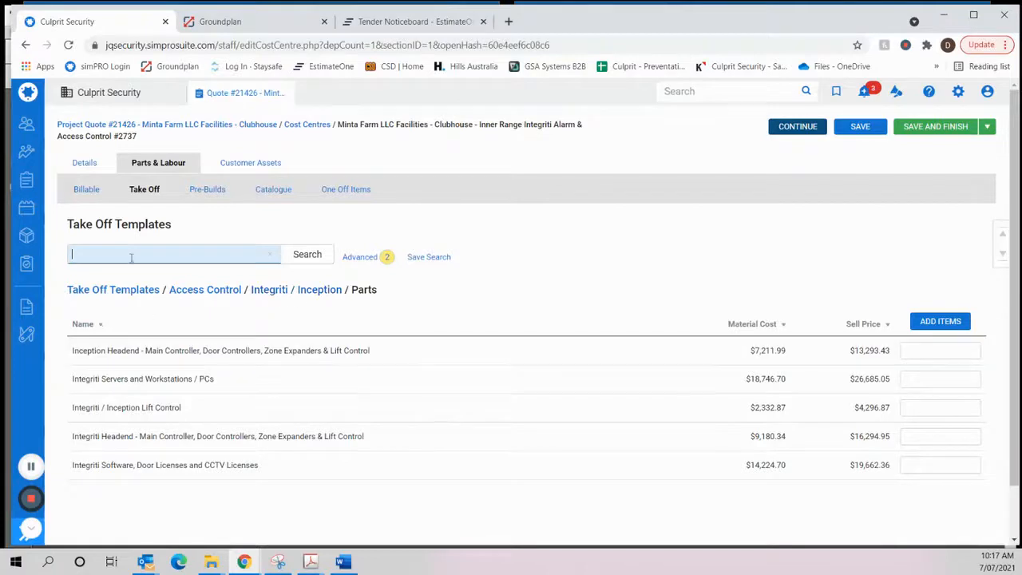
- Examine the cost centre's billable parts and the catalogue groups, ending back at the billable parts
{"action": "left_click", "coordinate": [86, 189]}
{"action": "scroll", "coordinate": [185, 296], "scroll_direction": "down", "scroll_amount": 6}
{"action": "scroll", "coordinate": [185, 296], "scroll_direction": "up", "scroll_amount": 6}
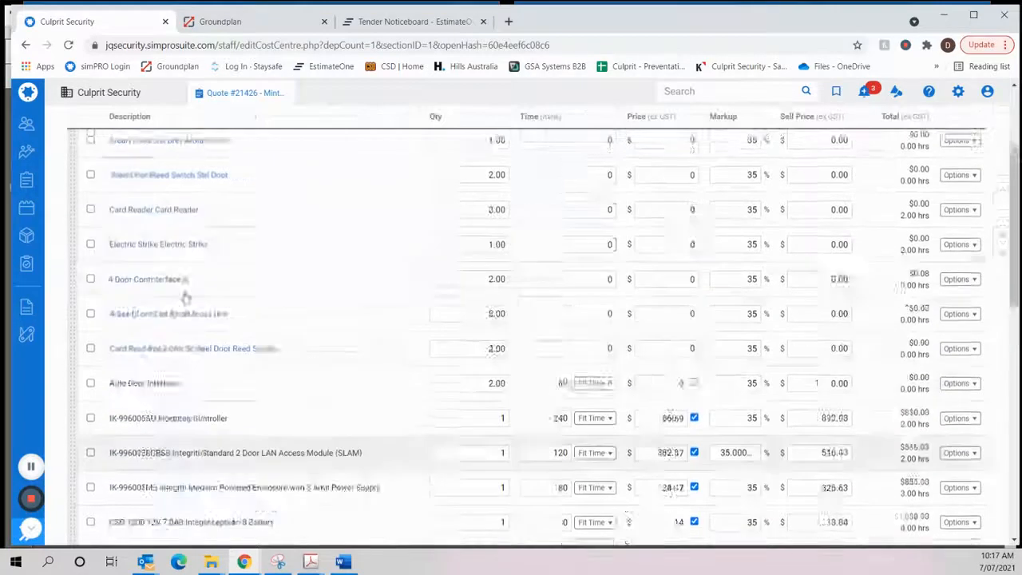
{"action": "left_click", "coordinate": [273, 189]}
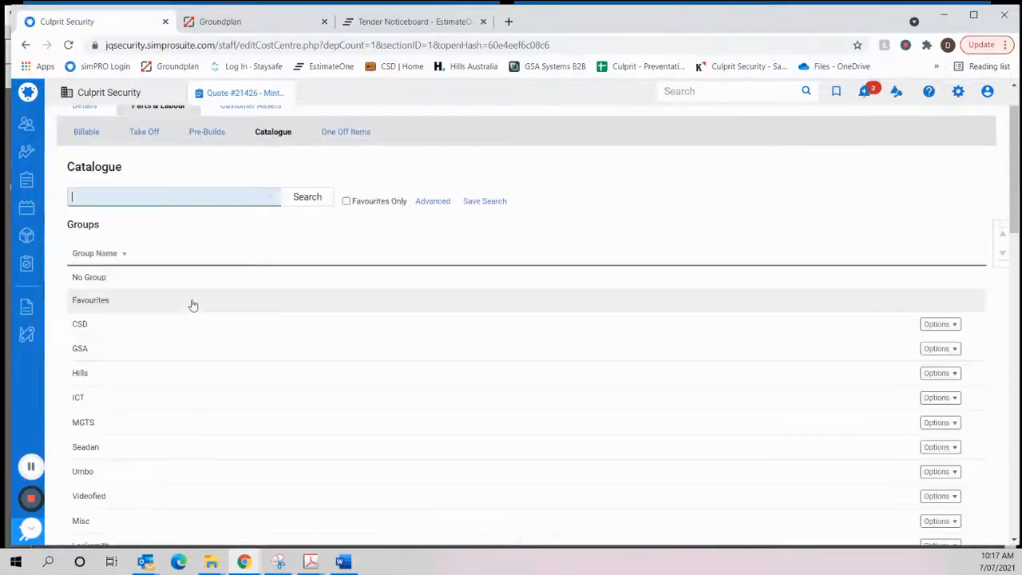
{"action": "scroll", "coordinate": [187, 312], "scroll_direction": "down", "scroll_amount": 5}
{"action": "scroll", "coordinate": [168, 307], "scroll_direction": "up", "scroll_amount": 5}
{"action": "scroll", "coordinate": [156, 298], "scroll_direction": "up", "scroll_amount": 3}
{"action": "left_click", "coordinate": [83, 190]}
{"action": "scroll", "coordinate": [178, 358], "scroll_direction": "down", "scroll_amount": 10}
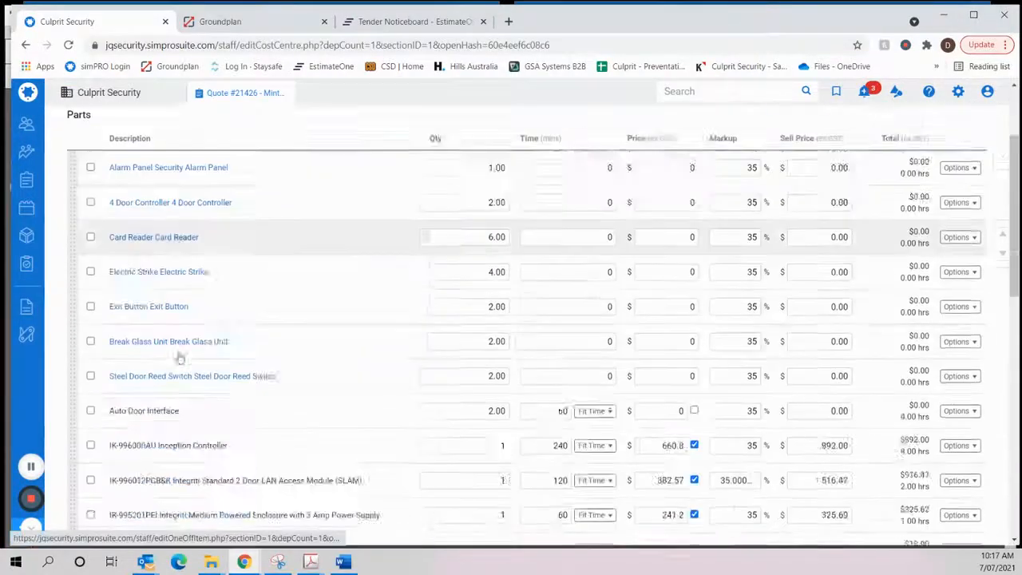
{"action": "scroll", "coordinate": [116, 339], "scroll_direction": "up", "scroll_amount": 3}
{"action": "scroll", "coordinate": [115, 339], "scroll_direction": "up", "scroll_amount": 5}
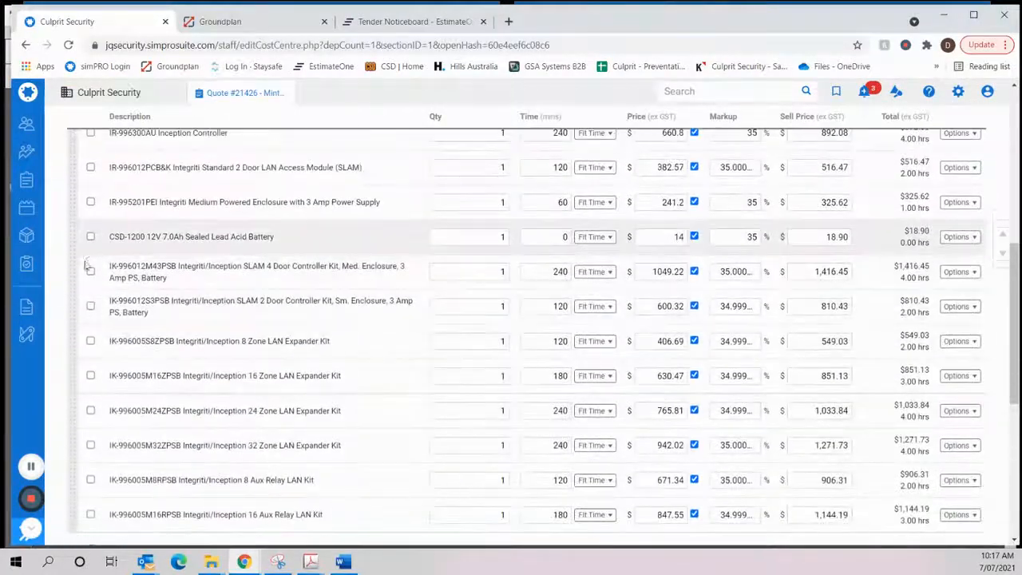
- Remove the Auto Door Interface and all Inception Headend template parts, from the IR-996300AU controller to the 16 Aux Relay kit, and save the cost centre
{"action": "left_click", "coordinate": [90, 208]}
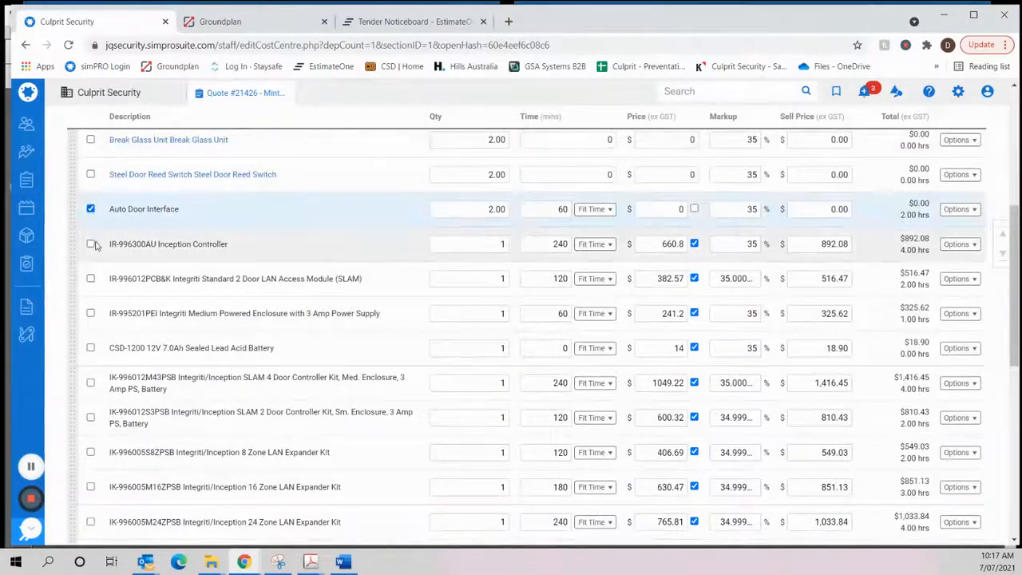
{"action": "left_click", "coordinate": [91, 243]}
{"action": "left_click", "coordinate": [90, 278]}
{"action": "left_click", "coordinate": [90, 314]}
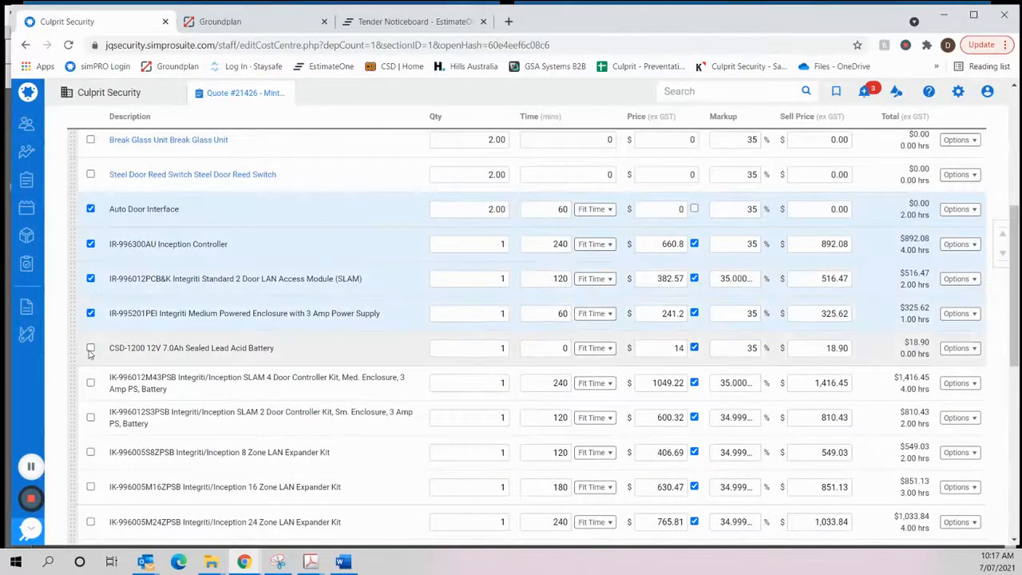
{"action": "left_click", "coordinate": [90, 347]}
{"action": "left_click", "coordinate": [90, 383]}
{"action": "left_click", "coordinate": [90, 417]}
{"action": "left_click", "coordinate": [90, 452]}
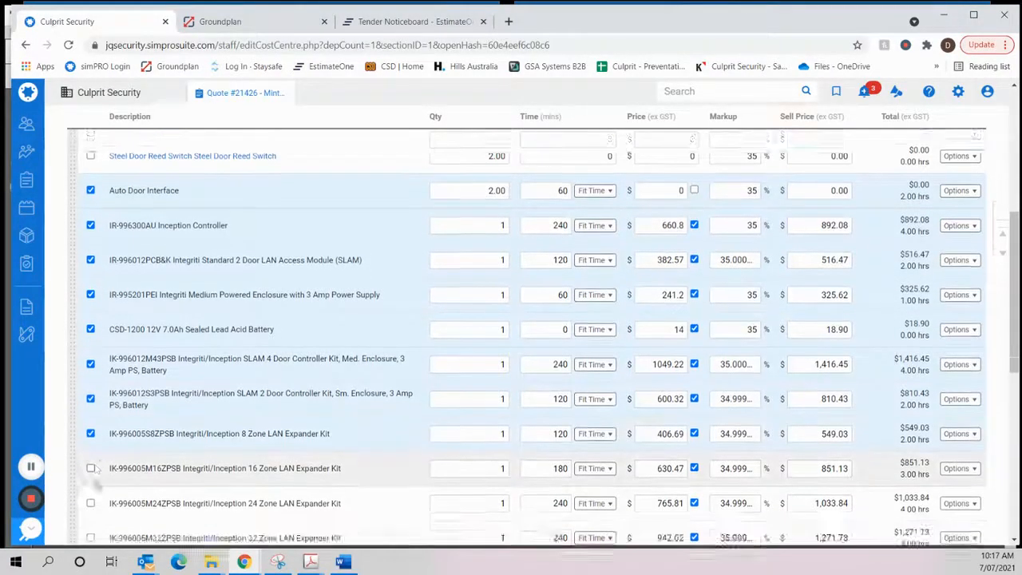
{"action": "scroll", "coordinate": [91, 447], "scroll_direction": "down", "scroll_amount": 3}
{"action": "left_click", "coordinate": [90, 376]}
{"action": "left_click", "coordinate": [90, 411]}
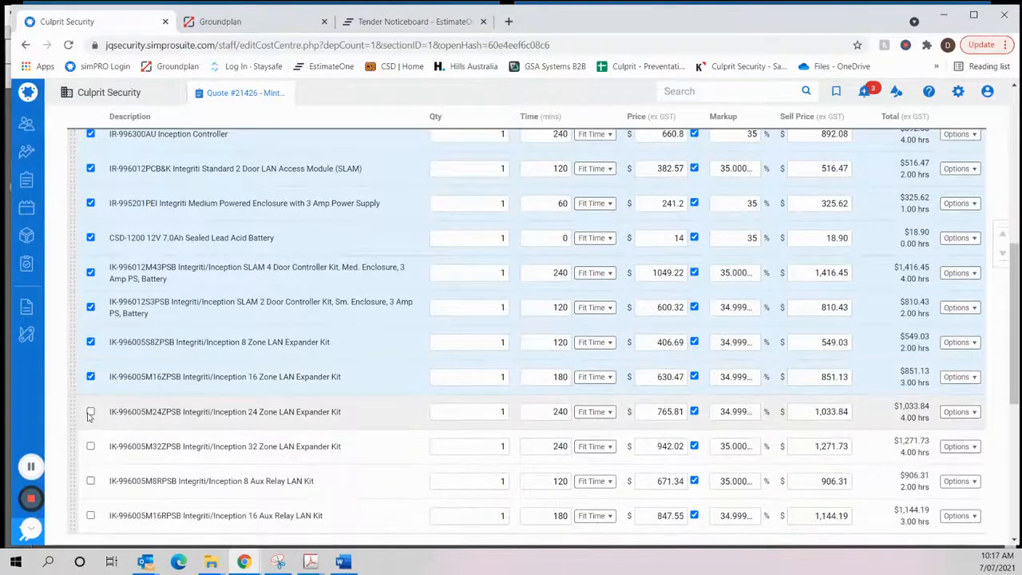
{"action": "left_click", "coordinate": [90, 445]}
{"action": "left_click", "coordinate": [90, 481]}
{"action": "scroll", "coordinate": [91, 481], "scroll_direction": "down", "scroll_amount": 1}
{"action": "left_click", "coordinate": [90, 482]}
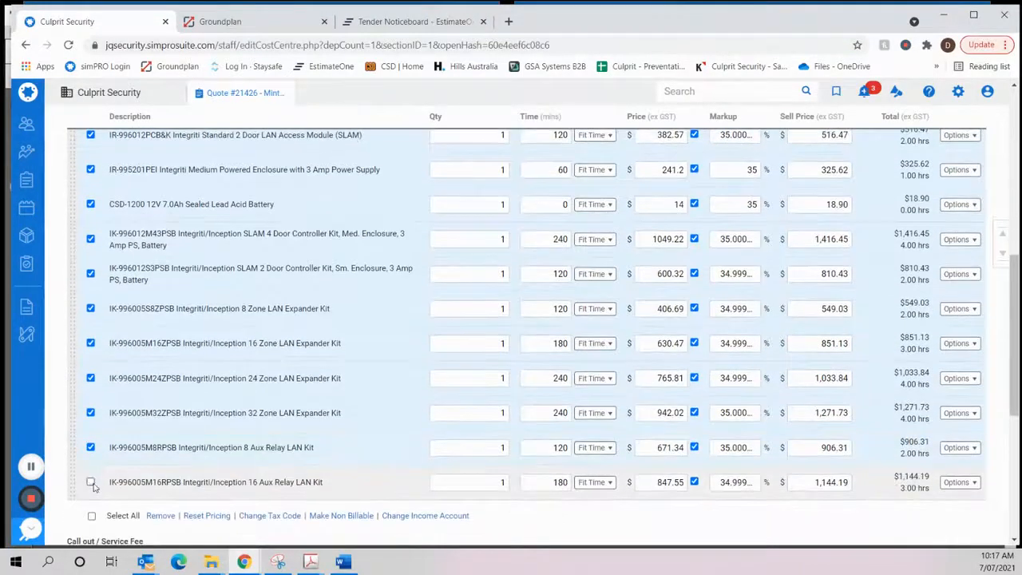
{"action": "left_click", "coordinate": [161, 515]}
{"action": "scroll", "coordinate": [270, 327], "scroll_direction": "up", "scroll_amount": 3}
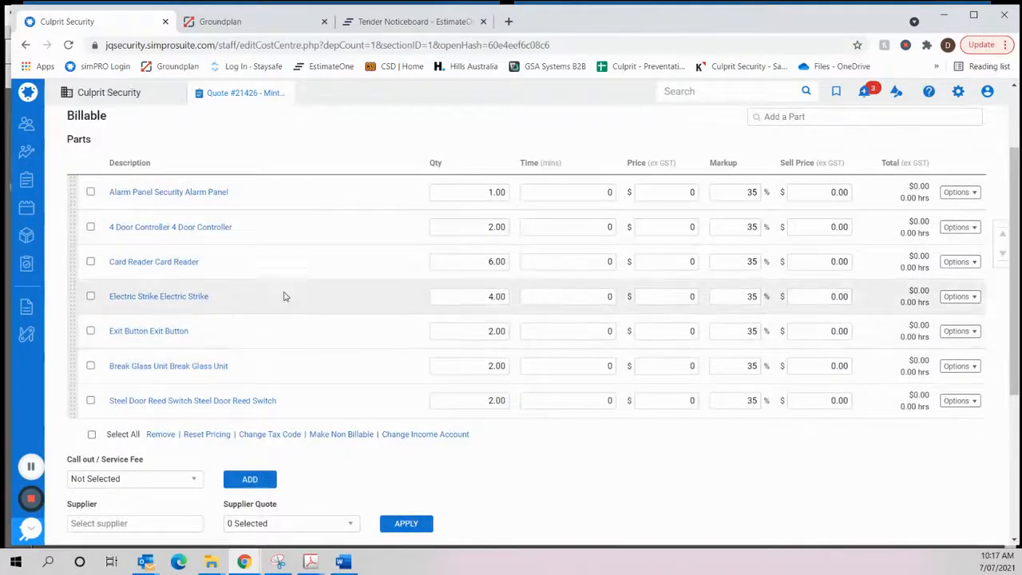
{"action": "scroll", "coordinate": [285, 295], "scroll_direction": "up", "scroll_amount": 2}
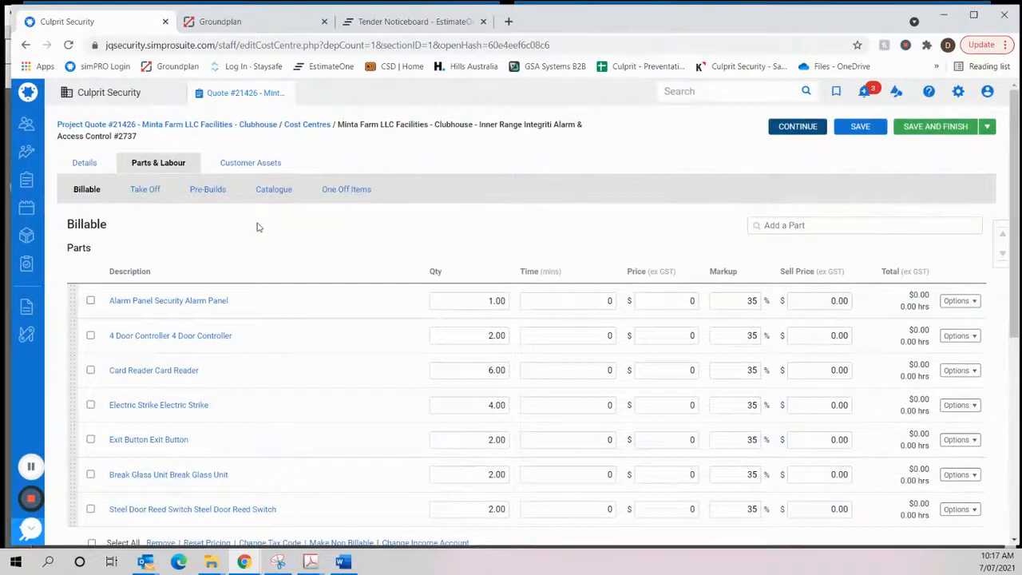
{"action": "left_click", "coordinate": [860, 128]}
- Add one each of the Integriti Headend and the Integriti Software, Door Licenses and CCTV Licenses take-off templates to the cost centre
{"action": "left_click", "coordinate": [135, 193]}
{"action": "scroll", "coordinate": [175, 247], "scroll_direction": "down", "scroll_amount": 1}
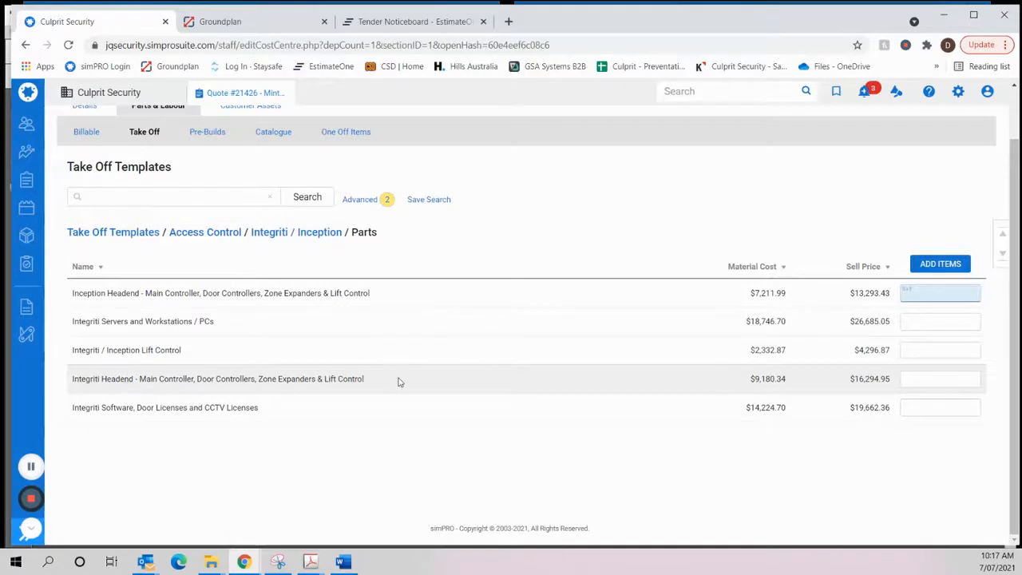
{"action": "left_click", "coordinate": [924, 378]}
{"action": "type", "text": "1"}
{"action": "key", "text": "Return"}
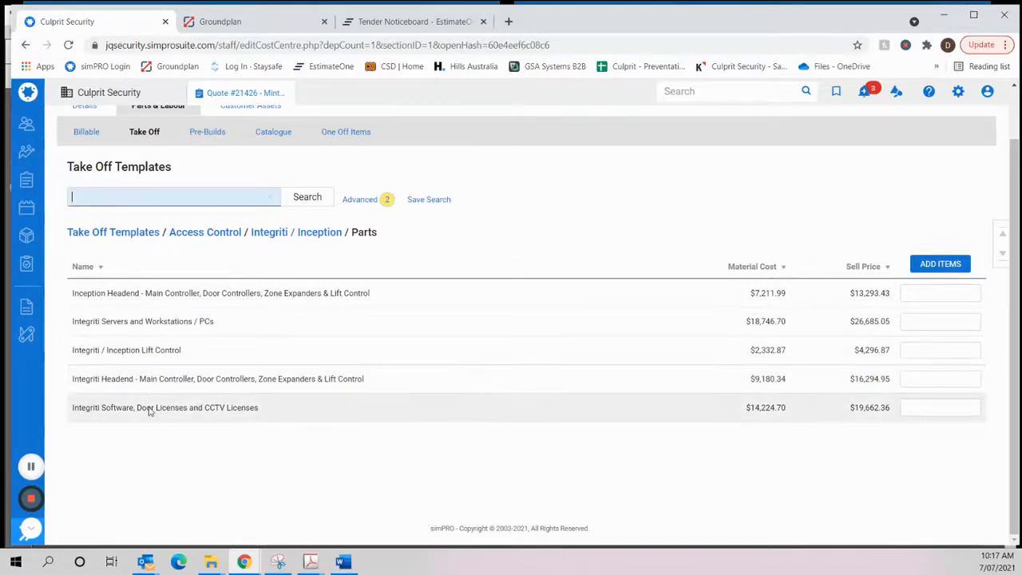
{"action": "left_click", "coordinate": [950, 411]}
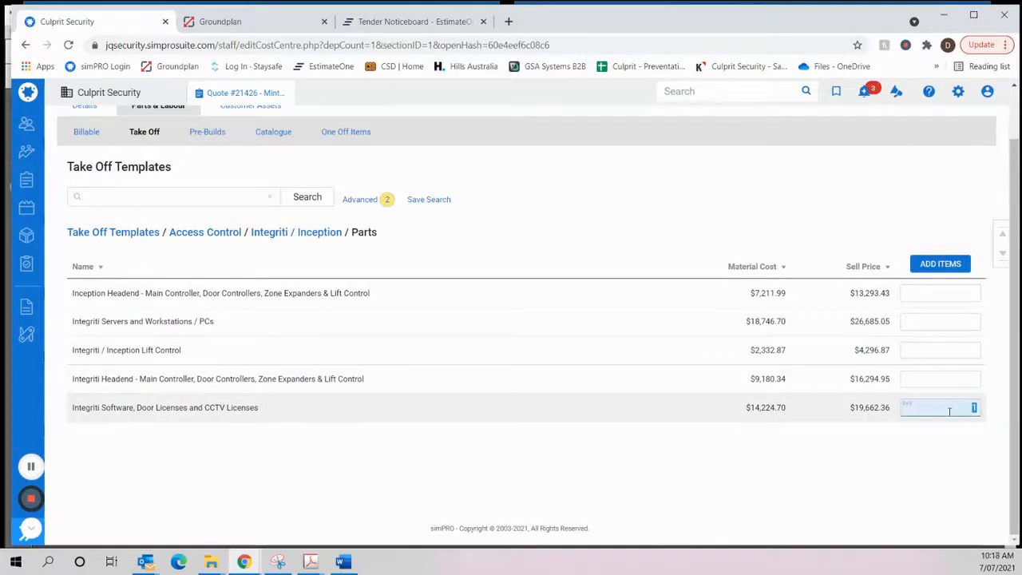
{"action": "key", "text": "Return"}
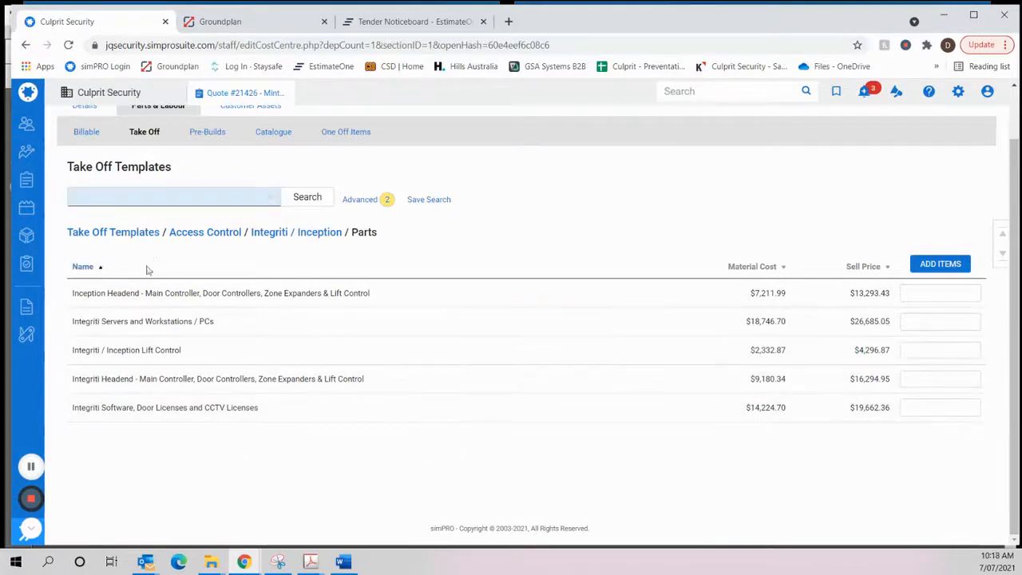
- Open the SIFER take-off templates under Access Control, and read the electronic security section on pages 84 to 89 of Electrical Specification.pdf in Adobe Acrobat Pro
{"action": "left_click", "coordinate": [210, 234]}
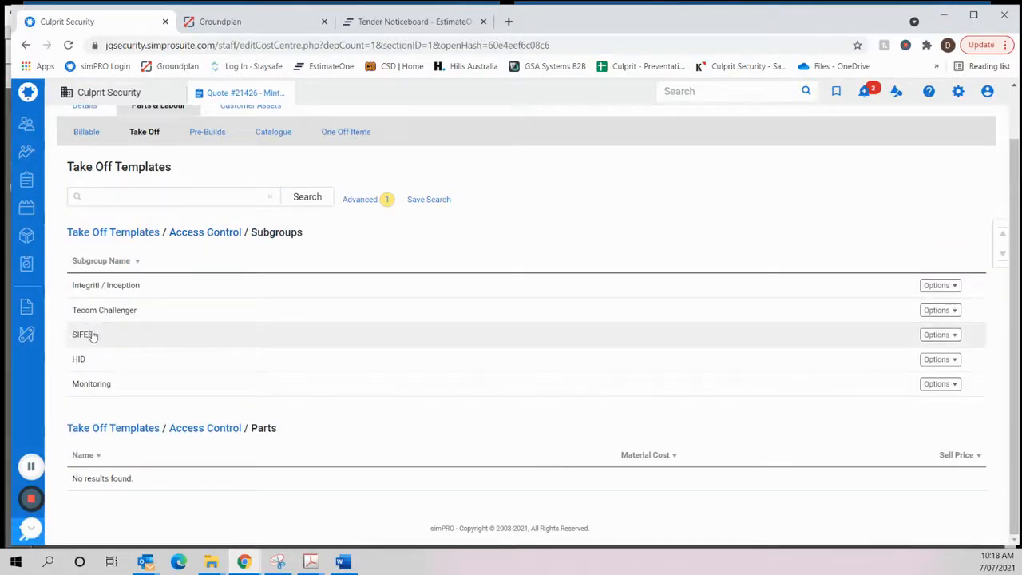
{"action": "left_click", "coordinate": [85, 334]}
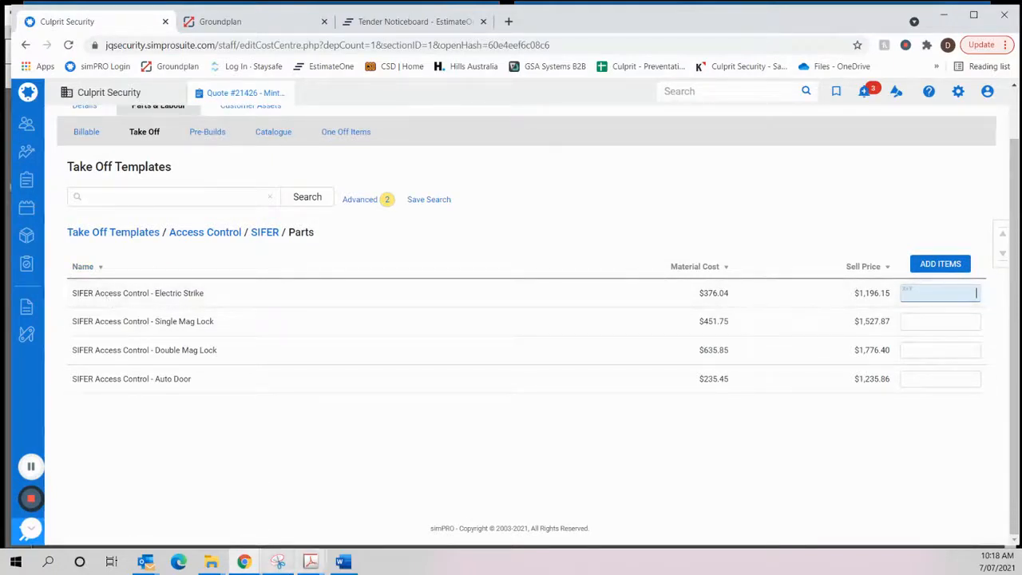
{"action": "left_click", "coordinate": [312, 563]}
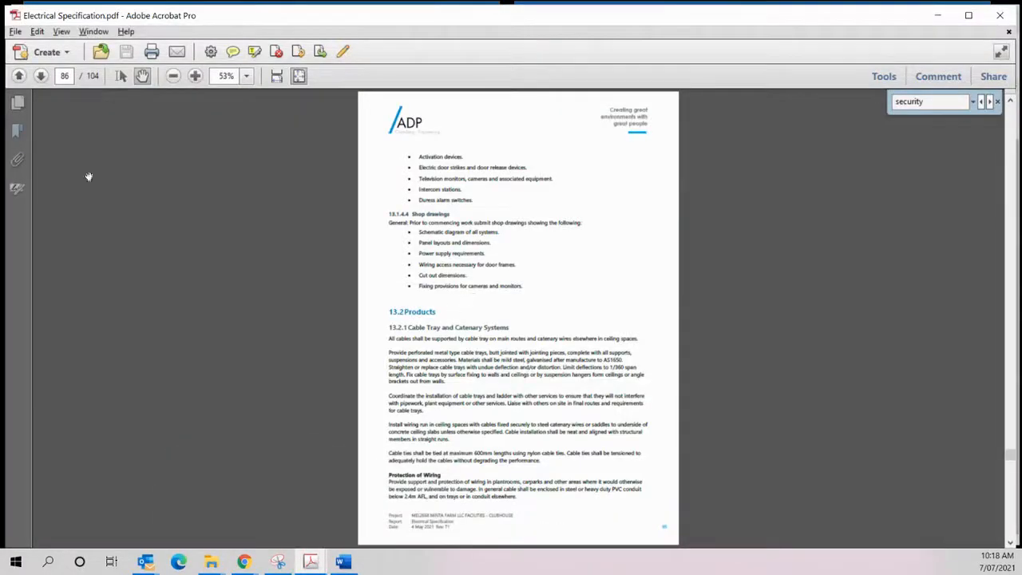
{"action": "left_click", "coordinate": [21, 77]}
{"action": "left_click", "coordinate": [21, 77]}
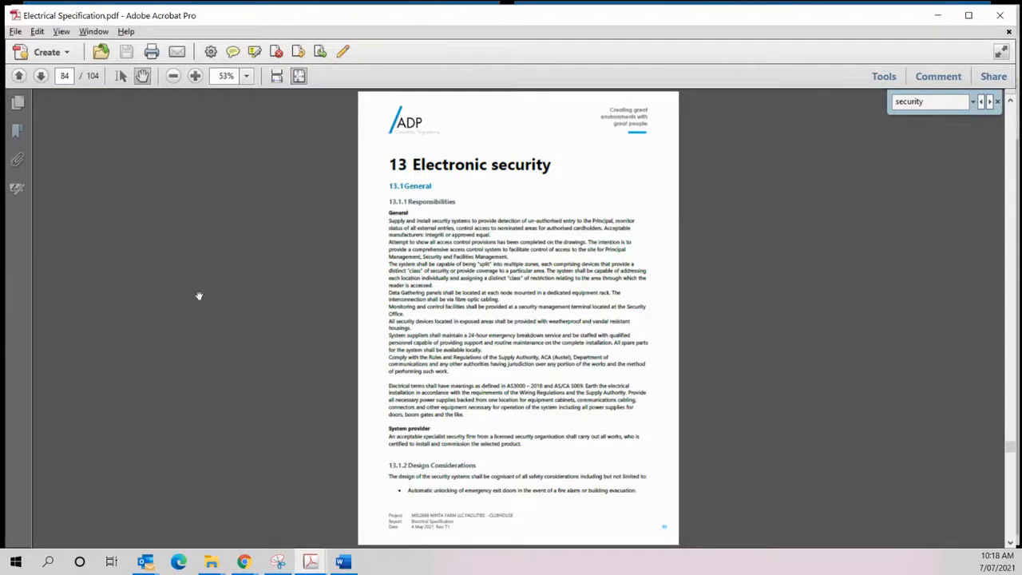
{"action": "left_click", "coordinate": [41, 77]}
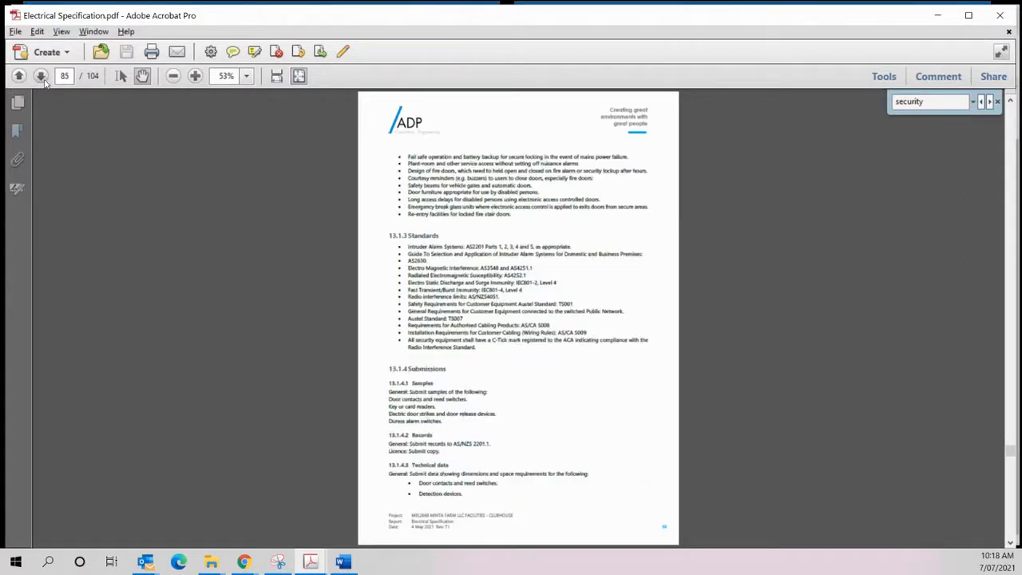
{"action": "left_click", "coordinate": [41, 76]}
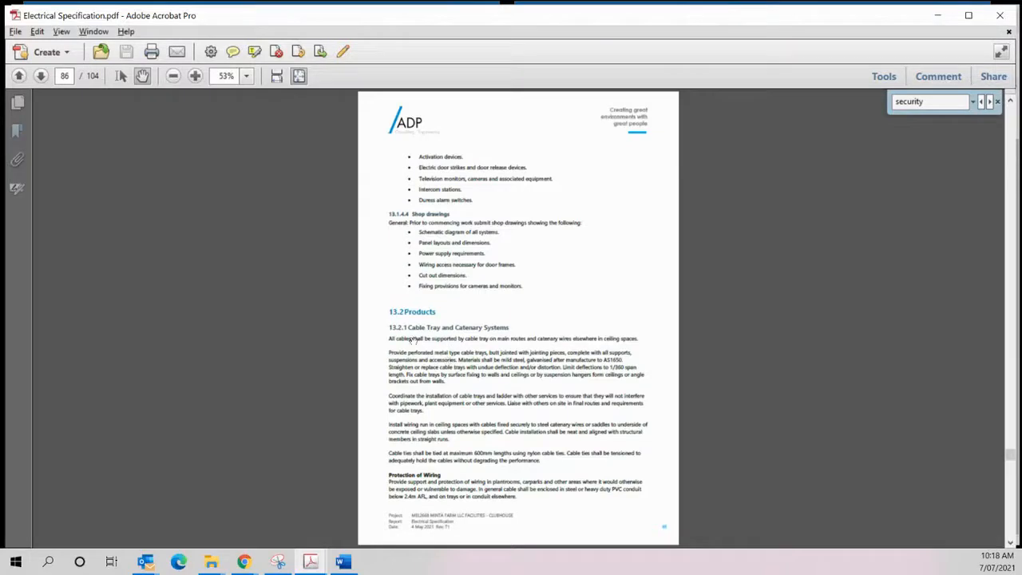
{"action": "left_click", "coordinate": [40, 77]}
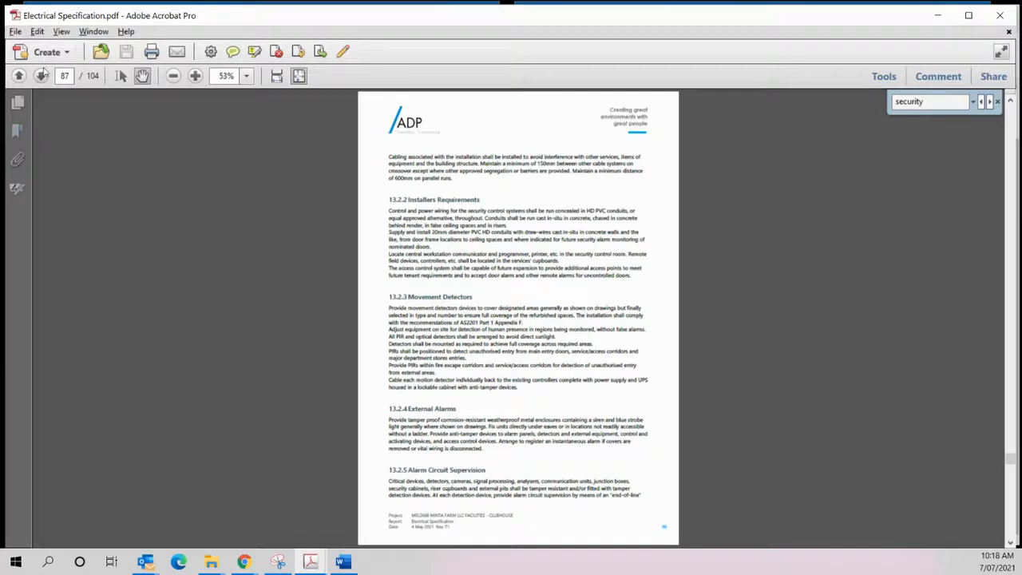
{"action": "left_click", "coordinate": [40, 76]}
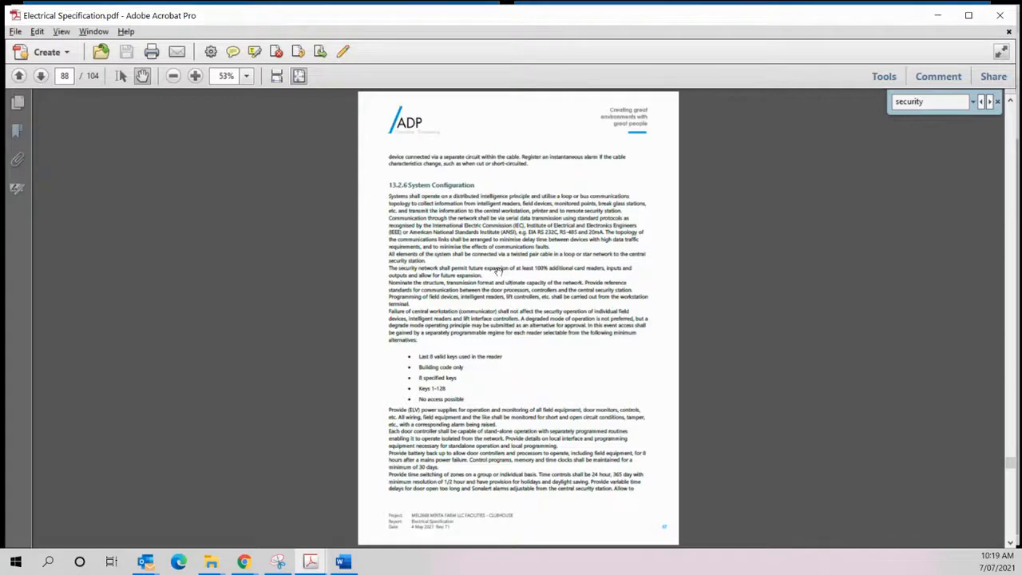
{"action": "left_click", "coordinate": [40, 76]}
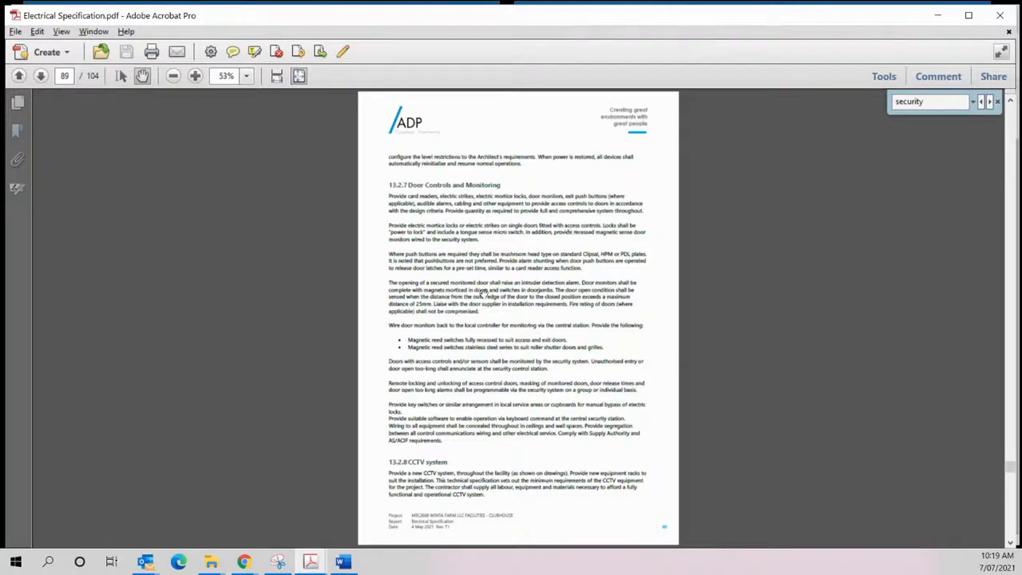
{"action": "left_click", "coordinate": [937, 30]}
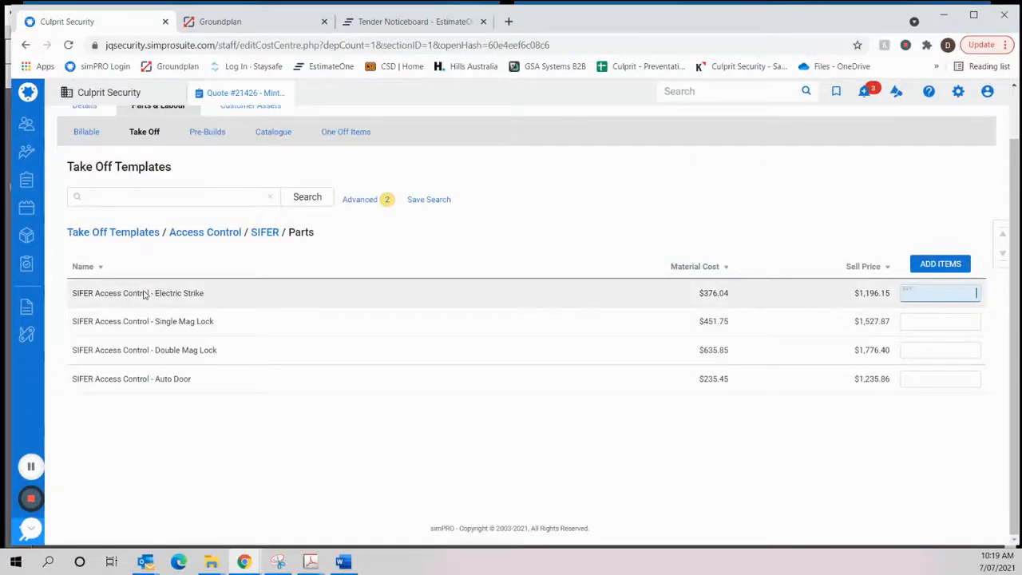
- Return to the cost centre's billable parts and check the door hardware quantities and the added Integriti parts
{"action": "scroll", "coordinate": [200, 327], "scroll_direction": "up", "scroll_amount": 1}
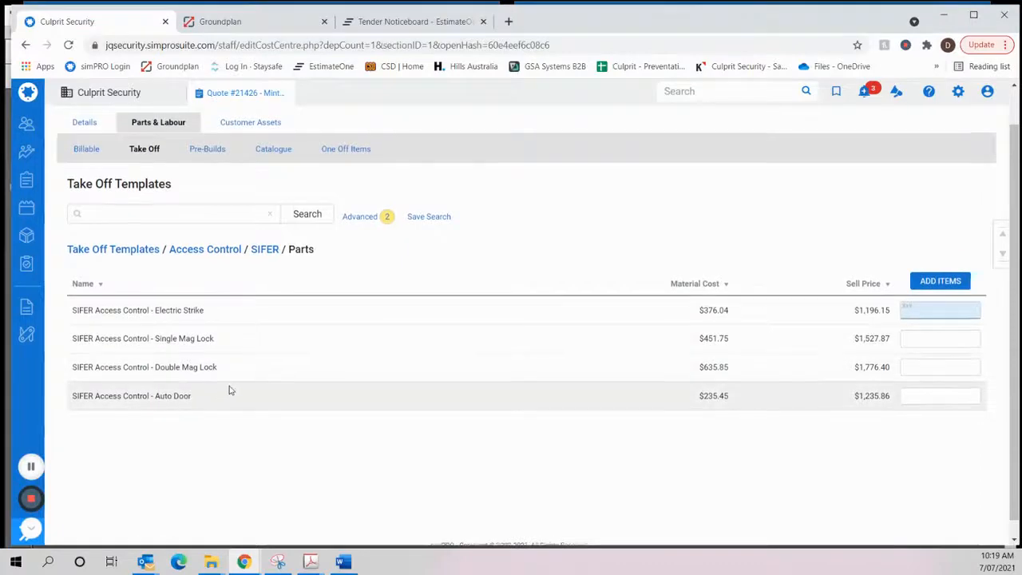
{"action": "scroll", "coordinate": [101, 212], "scroll_direction": "up", "scroll_amount": 3}
{"action": "left_click", "coordinate": [87, 190]}
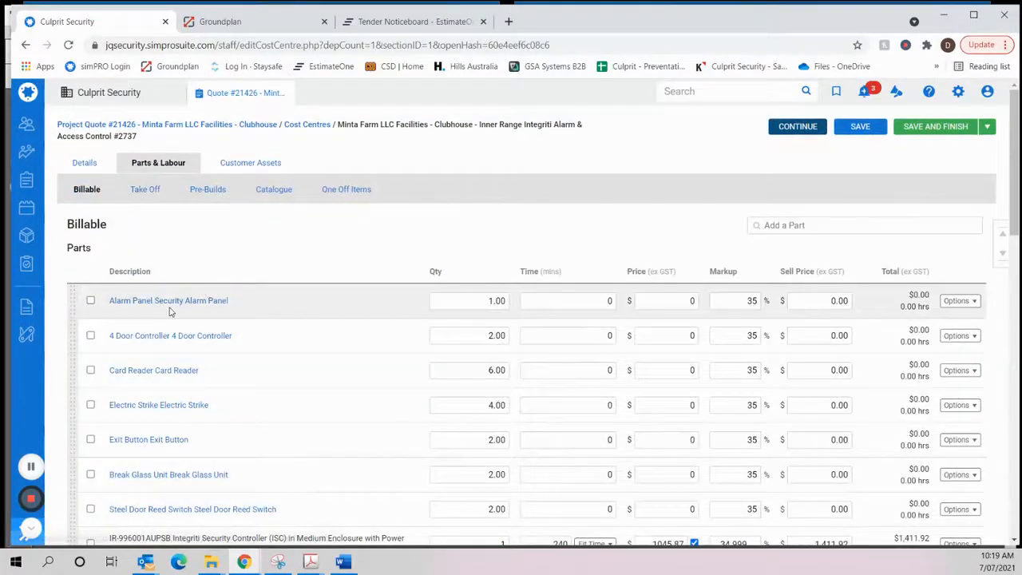
{"action": "scroll", "coordinate": [165, 333], "scroll_direction": "down", "scroll_amount": 3}
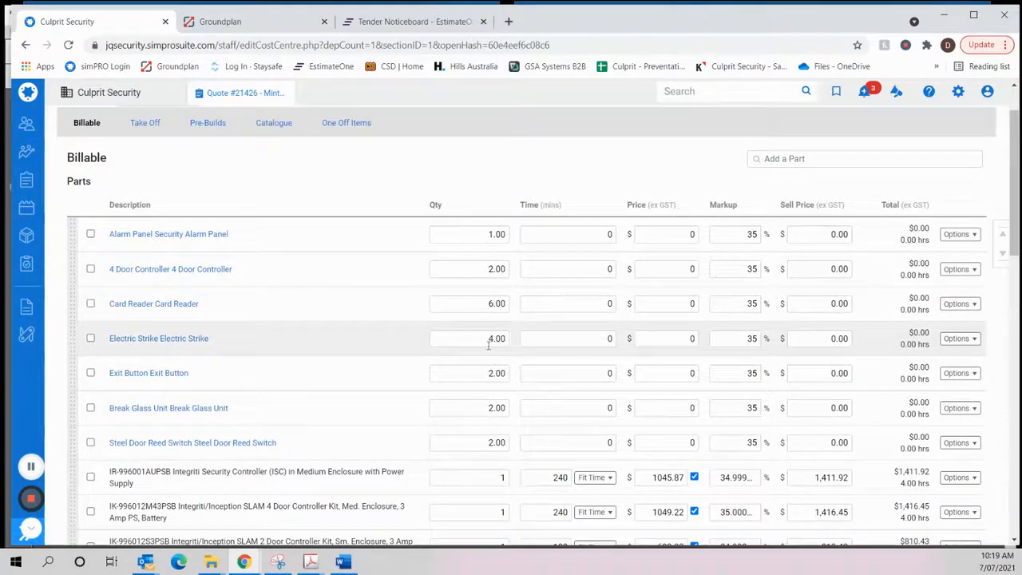
{"action": "scroll", "coordinate": [292, 375], "scroll_direction": "down", "scroll_amount": 3}
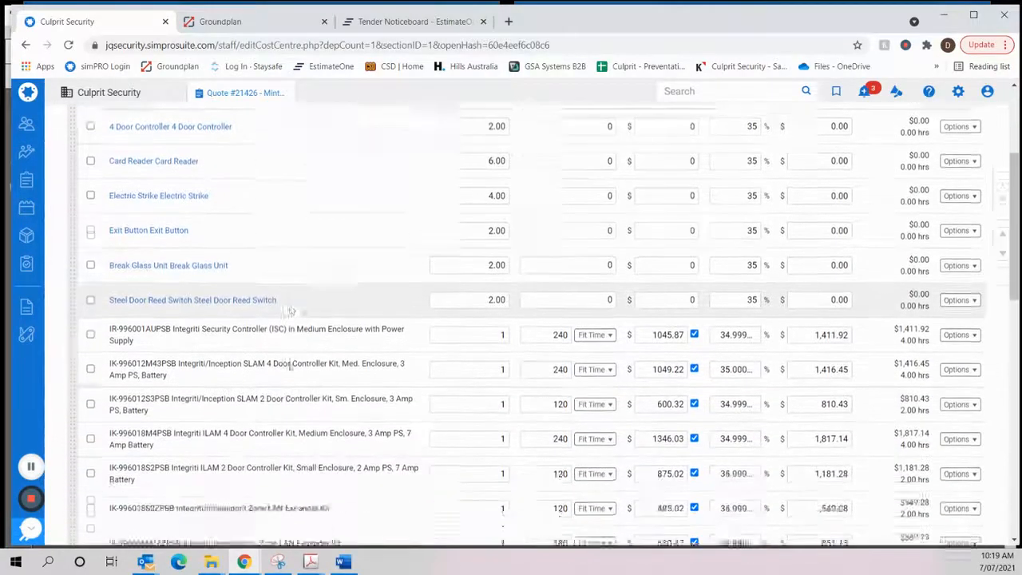
- Add four SIFER Access Control - Electric Strike and two SIFER Access Control - Auto Door take-off templates to the cost centre
{"action": "scroll", "coordinate": [287, 365], "scroll_direction": "down", "scroll_amount": 4}
{"action": "scroll", "coordinate": [288, 365], "scroll_direction": "up", "scroll_amount": 6}
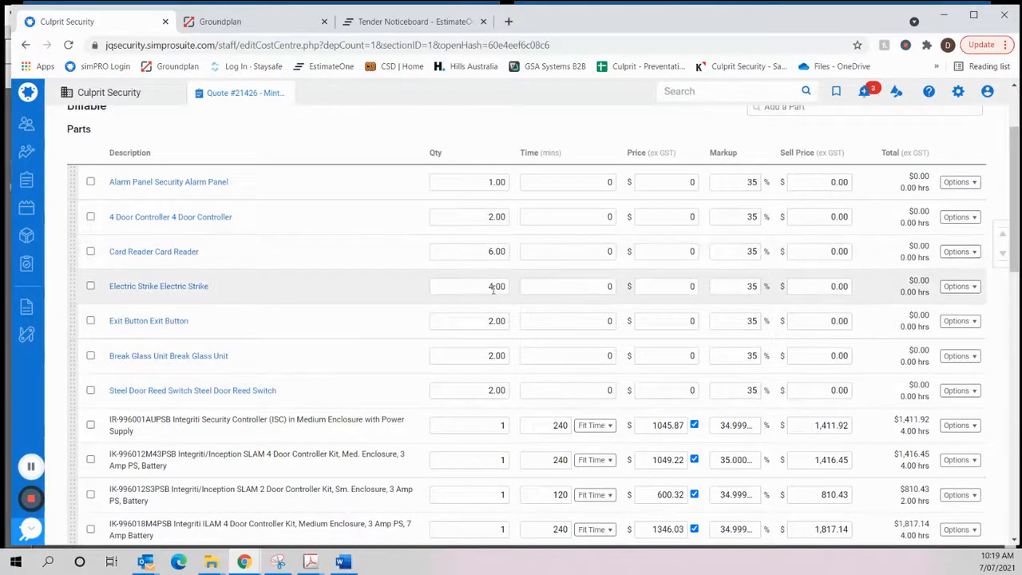
{"action": "scroll", "coordinate": [274, 303], "scroll_direction": "up", "scroll_amount": 3}
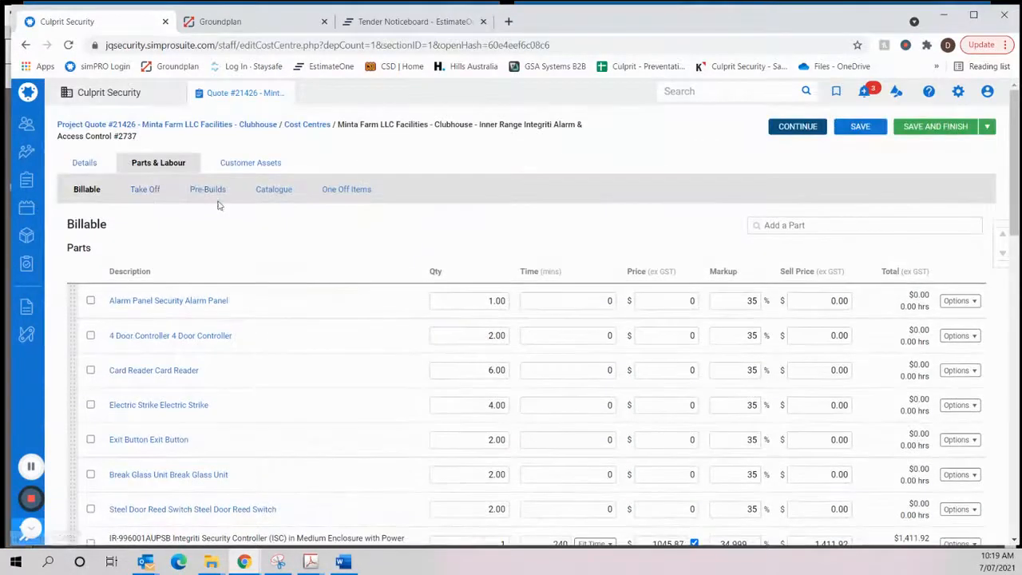
{"action": "left_click", "coordinate": [142, 191]}
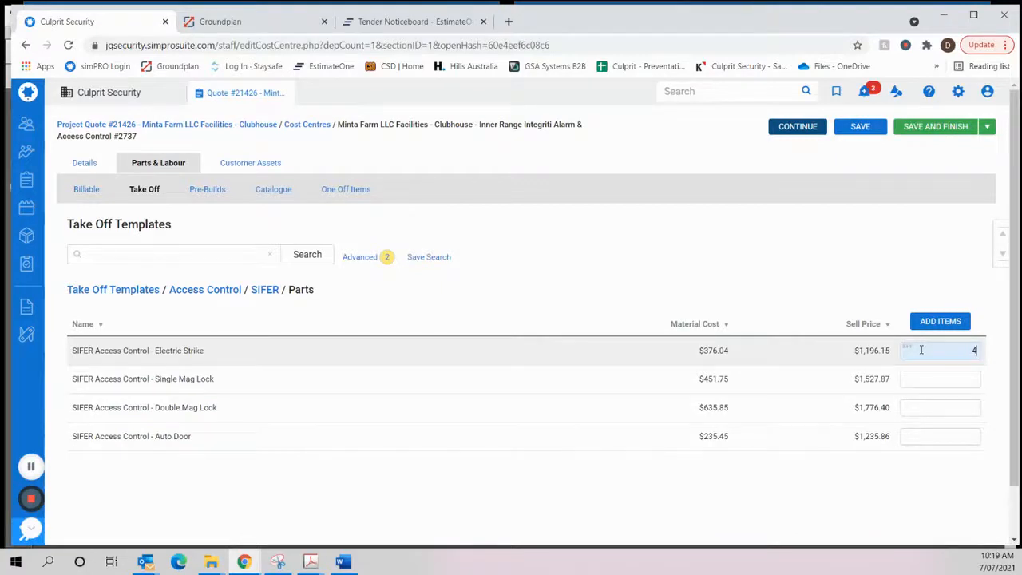
{"action": "key", "text": "Return"}
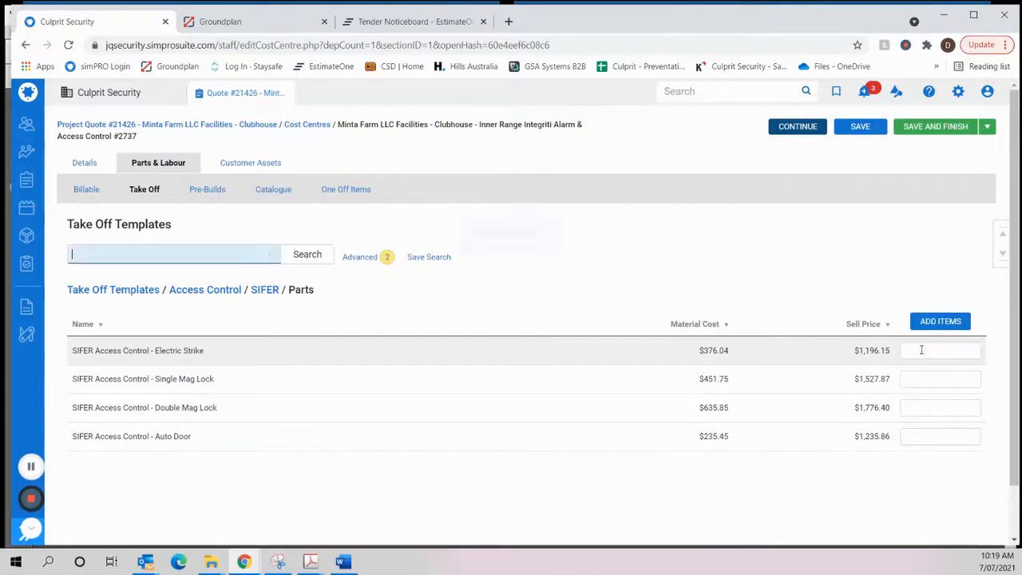
{"action": "left_click", "coordinate": [943, 438]}
{"action": "type", "text": "2"}
{"action": "key", "text": "Return"}
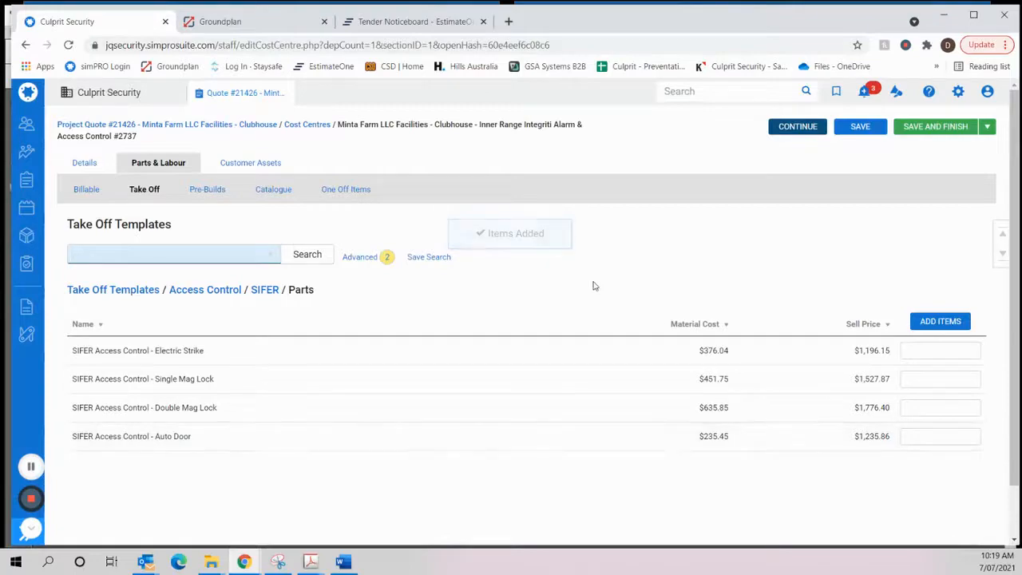
- In the billable parts, set the quantity of the IK-996012M43PSB SLAM 4 Door Controller Kit to 2
{"action": "left_click", "coordinate": [86, 189]}
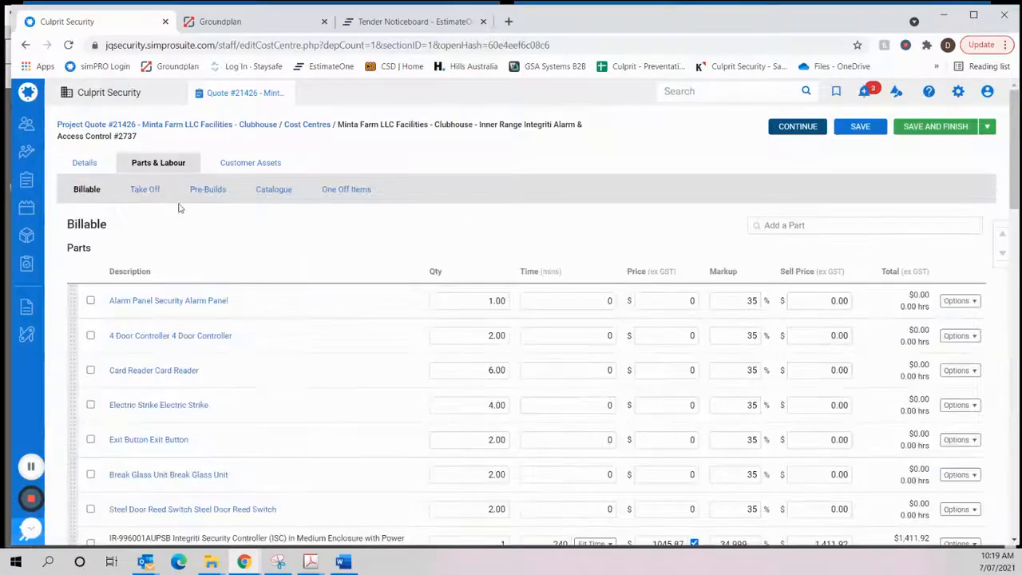
{"action": "scroll", "coordinate": [182, 220], "scroll_direction": "down", "scroll_amount": 5}
{"action": "scroll", "coordinate": [182, 220], "scroll_direction": "up", "scroll_amount": 5}
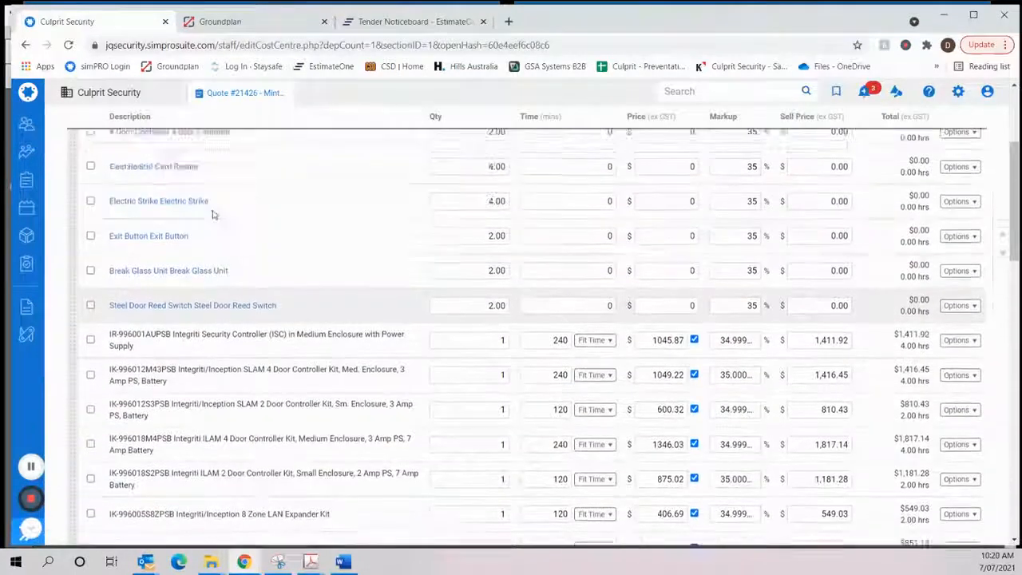
{"action": "scroll", "coordinate": [242, 244], "scroll_direction": "down", "scroll_amount": 2}
{"action": "scroll", "coordinate": [242, 243], "scroll_direction": "down", "scroll_amount": 3}
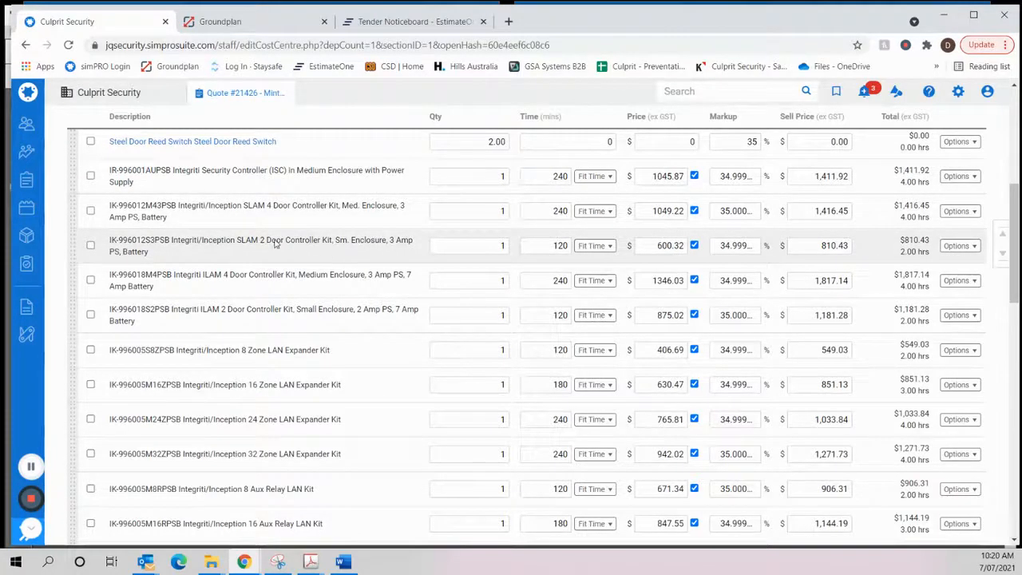
{"action": "scroll", "coordinate": [263, 276], "scroll_direction": "down", "scroll_amount": 1}
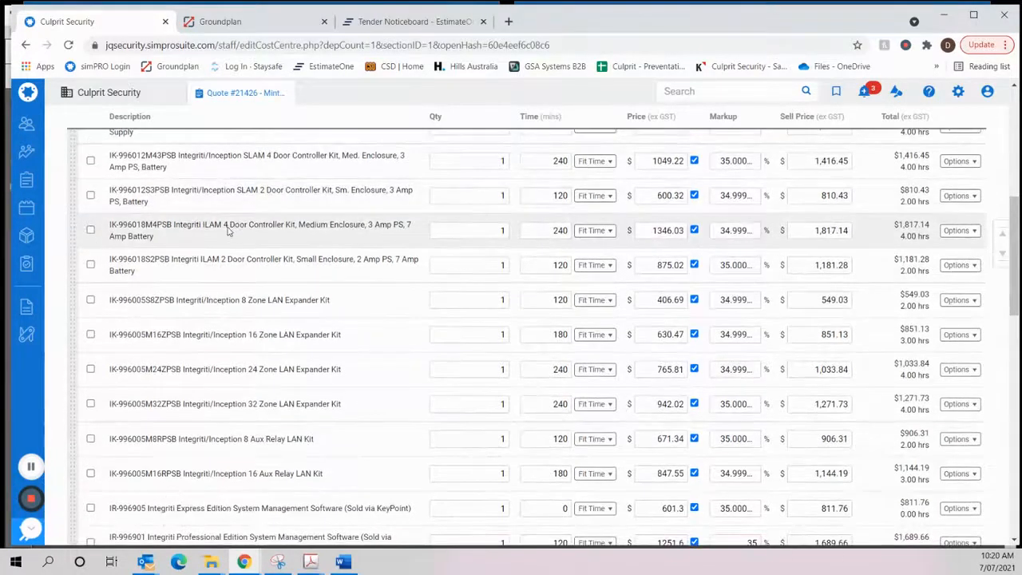
{"action": "scroll", "coordinate": [226, 232], "scroll_direction": "up", "scroll_amount": 2}
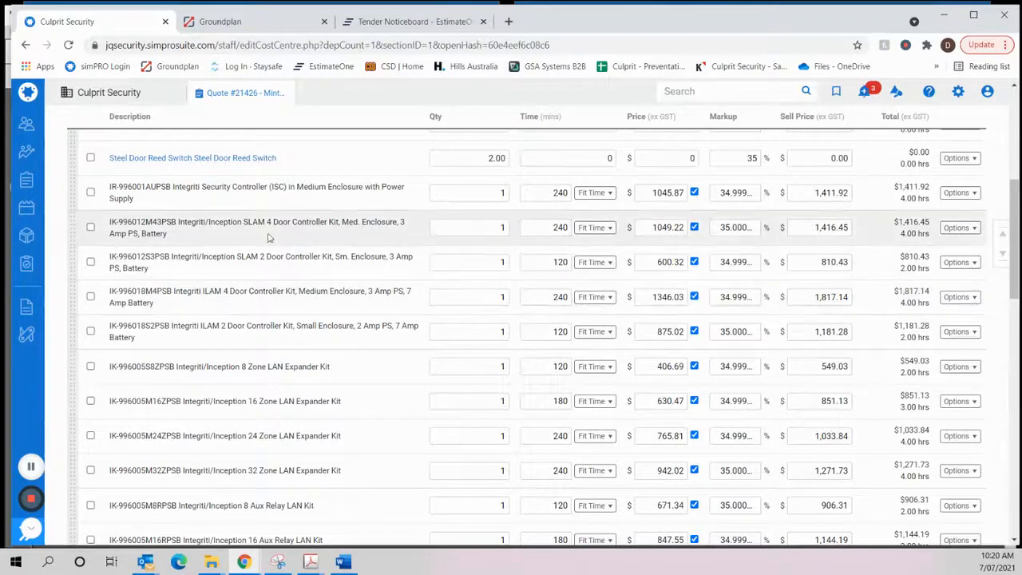
{"action": "left_click_drag", "start_coordinate": [476, 227], "coordinate": [525, 227]}
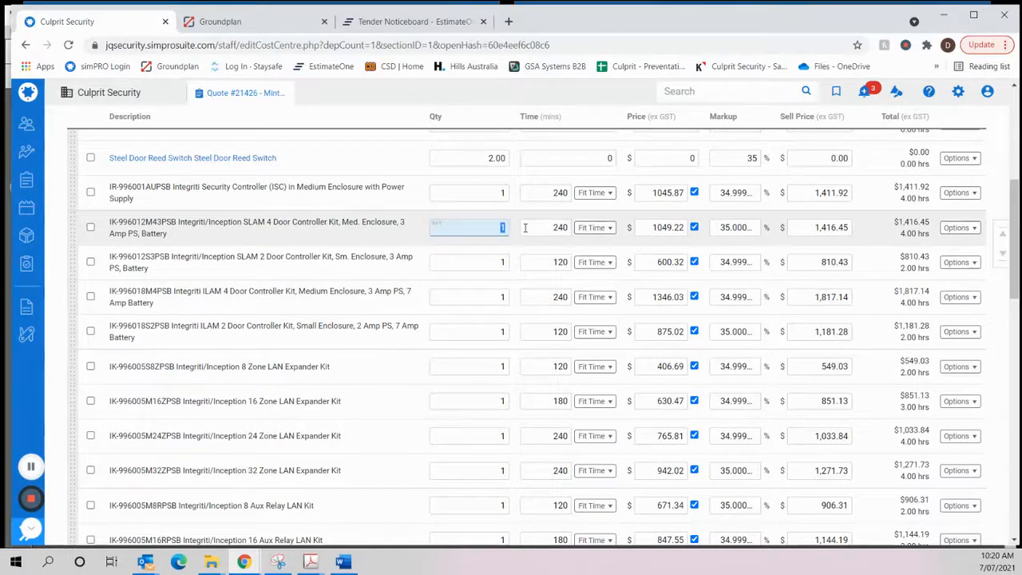
{"action": "key", "text": "Return"}
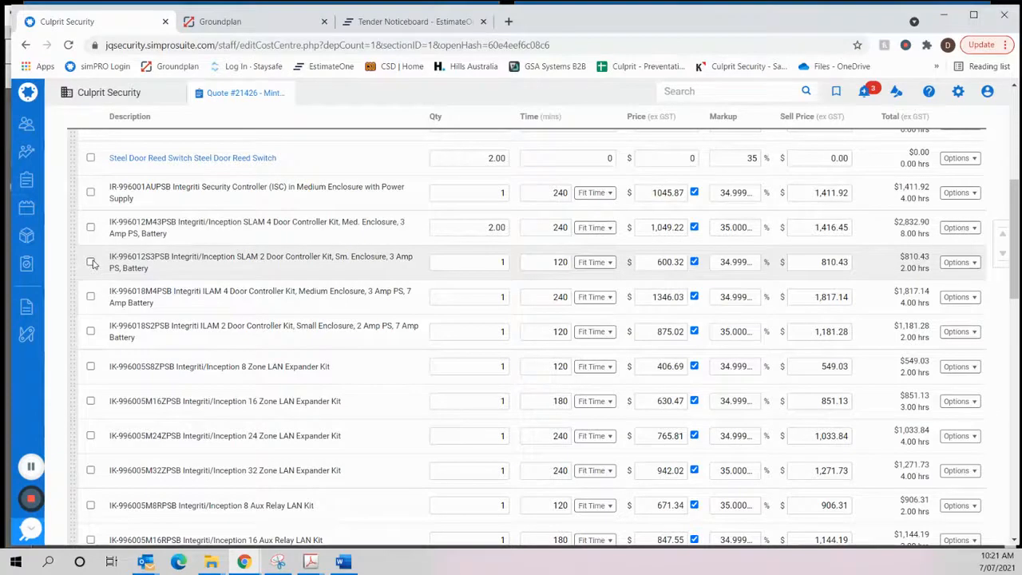
- Remove the SLAM 2 Door kit, both ILAM door controller kits, all four Zone LAN Expander kits and both Aux Relay kits from the parts
{"action": "left_click", "coordinate": [90, 297]}
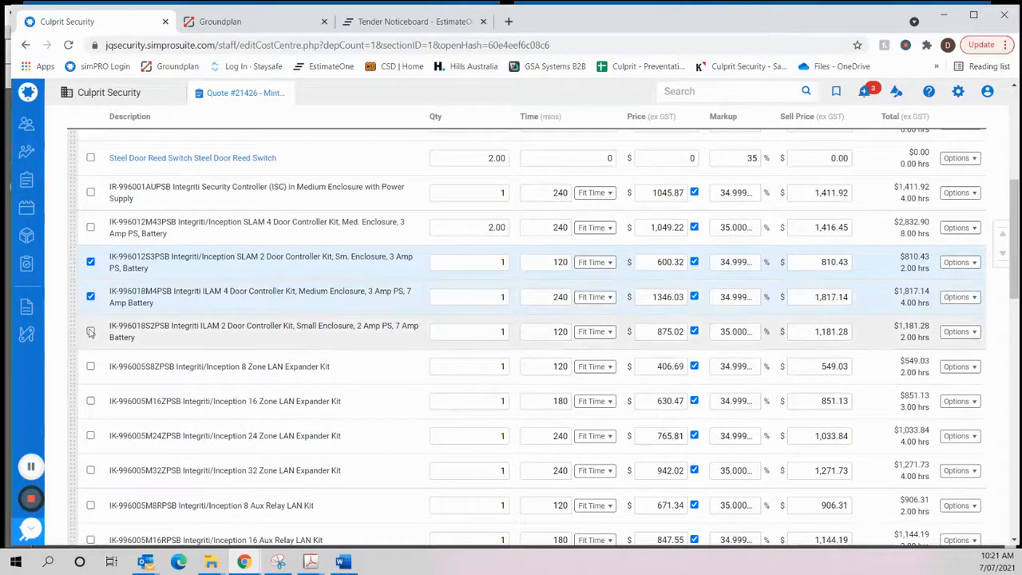
{"action": "left_click", "coordinate": [90, 331]}
{"action": "scroll", "coordinate": [183, 270], "scroll_direction": "down", "scroll_amount": 1}
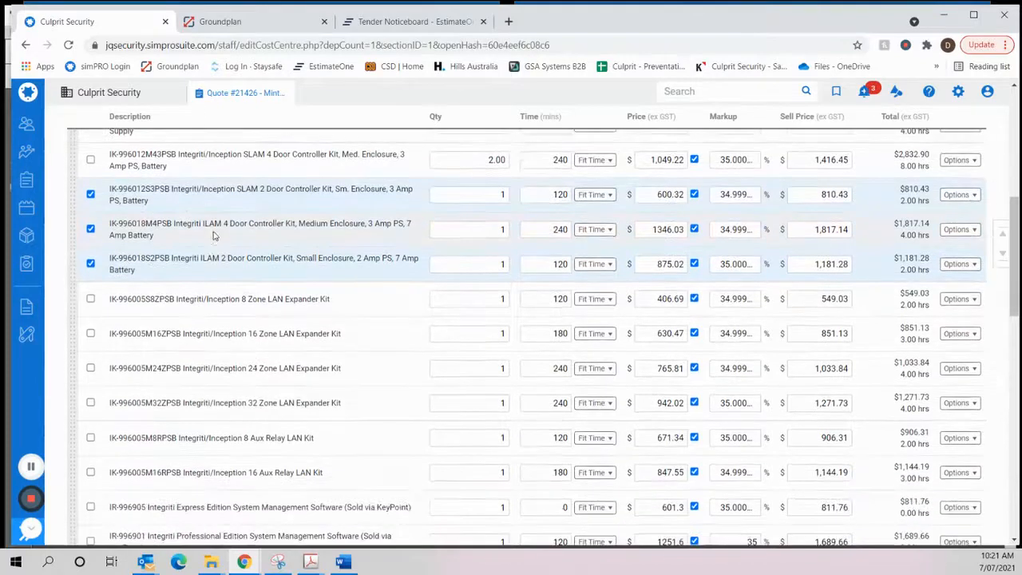
{"action": "scroll", "coordinate": [214, 233], "scroll_direction": "down", "scroll_amount": 1}
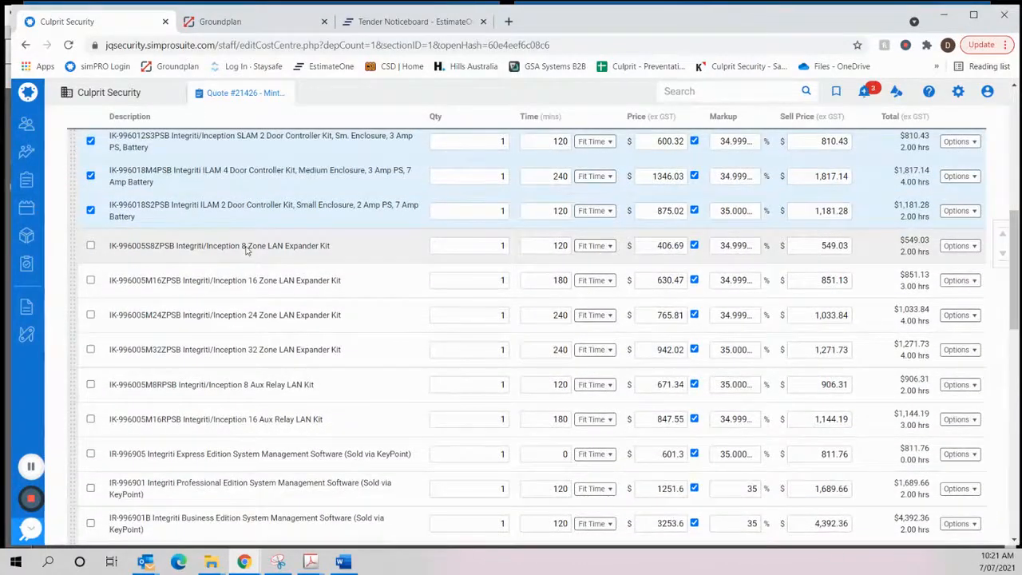
{"action": "scroll", "coordinate": [247, 250], "scroll_direction": "down", "scroll_amount": 1}
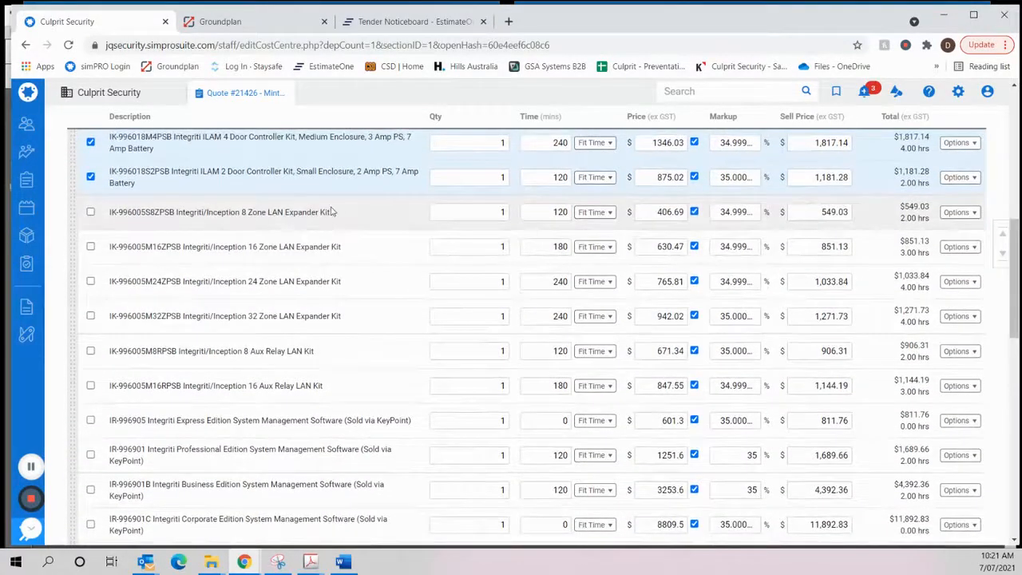
{"action": "left_click", "coordinate": [90, 212]}
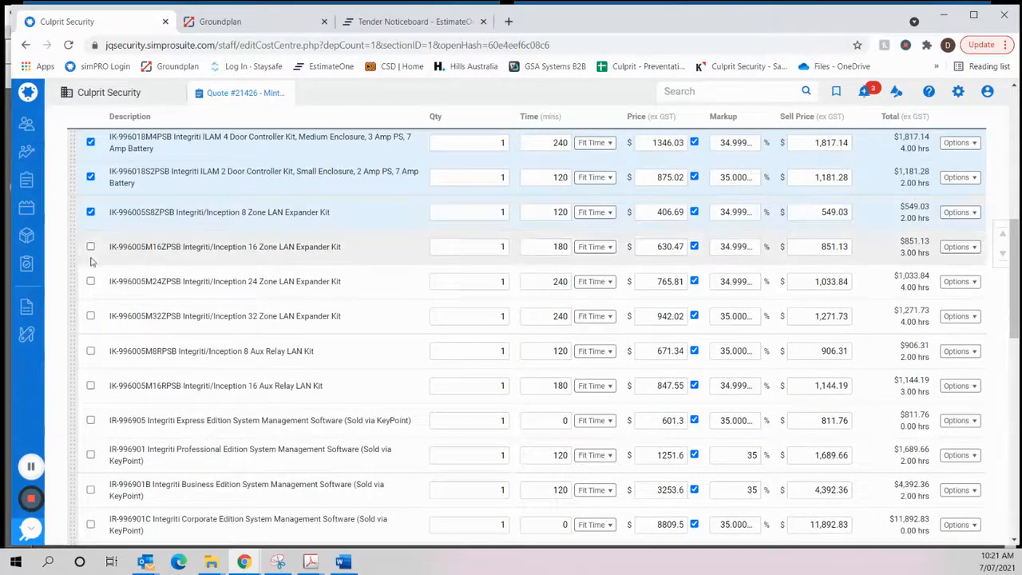
{"action": "left_click", "coordinate": [90, 246]}
{"action": "left_click", "coordinate": [90, 282]}
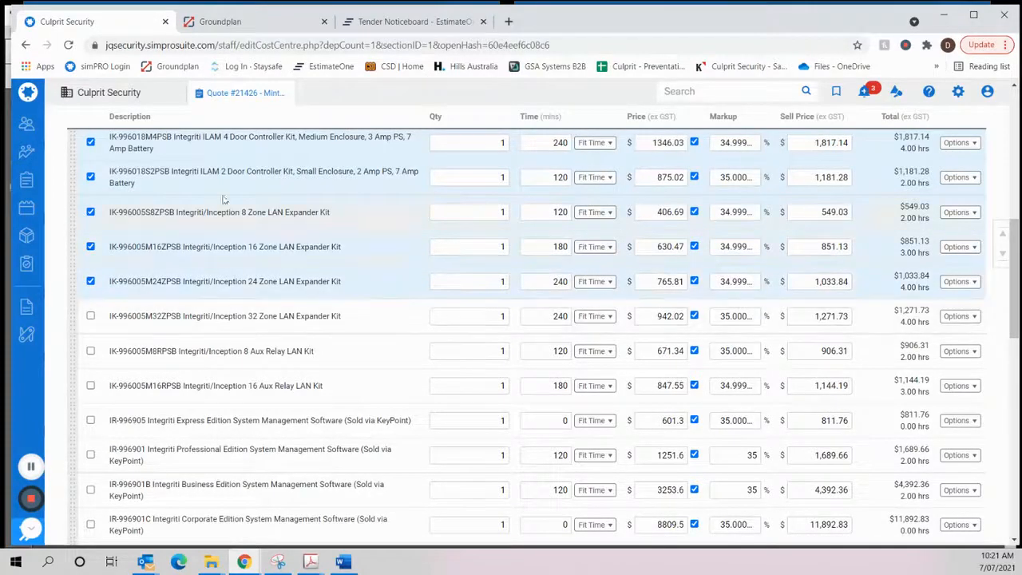
{"action": "left_click", "coordinate": [90, 316]}
{"action": "scroll", "coordinate": [253, 239], "scroll_direction": "down", "scroll_amount": 2}
{"action": "scroll", "coordinate": [253, 240], "scroll_direction": "down", "scroll_amount": 1}
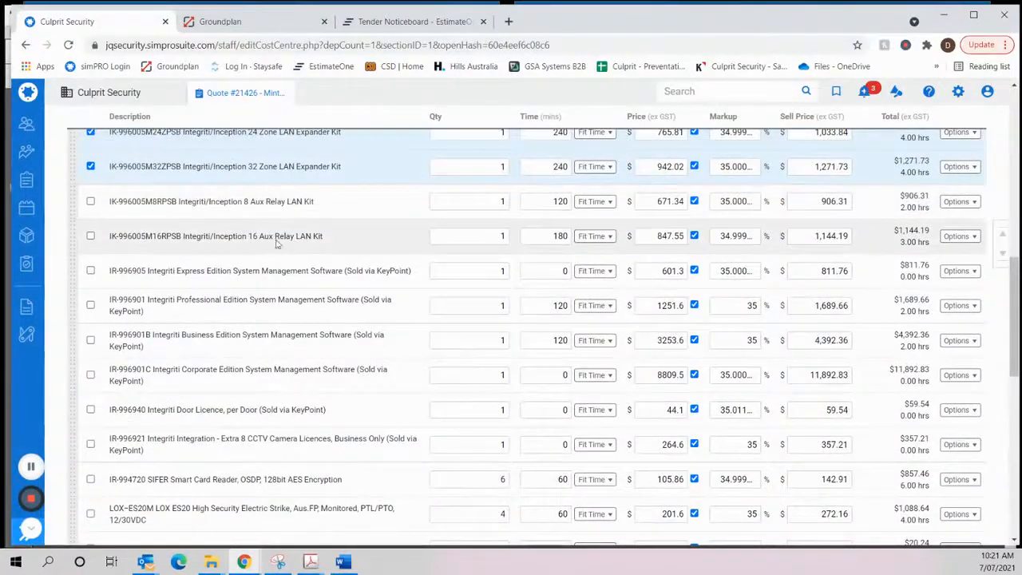
{"action": "left_click", "coordinate": [91, 201]}
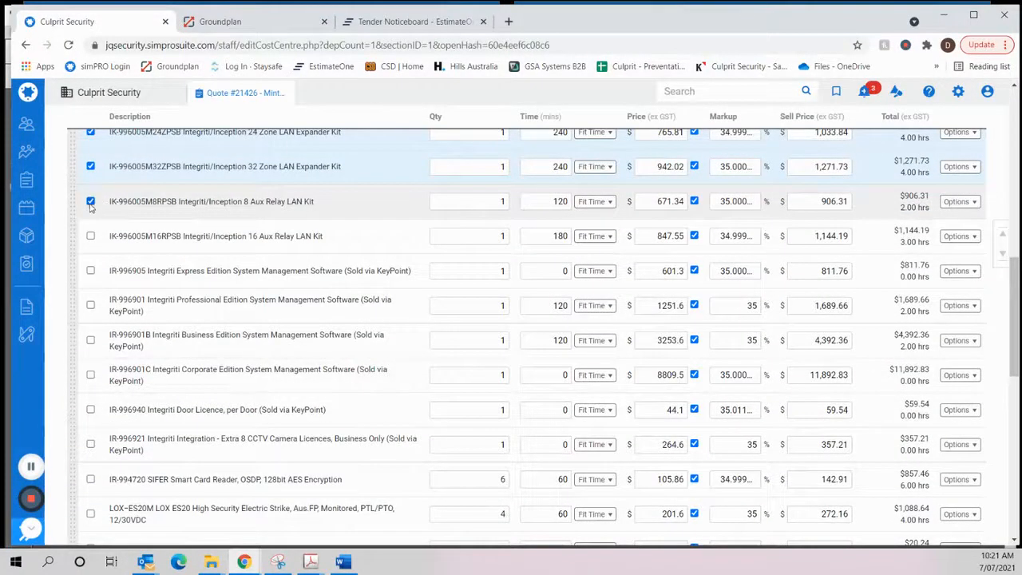
{"action": "left_click", "coordinate": [90, 236]}
{"action": "scroll", "coordinate": [246, 218], "scroll_direction": "up", "scroll_amount": 4}
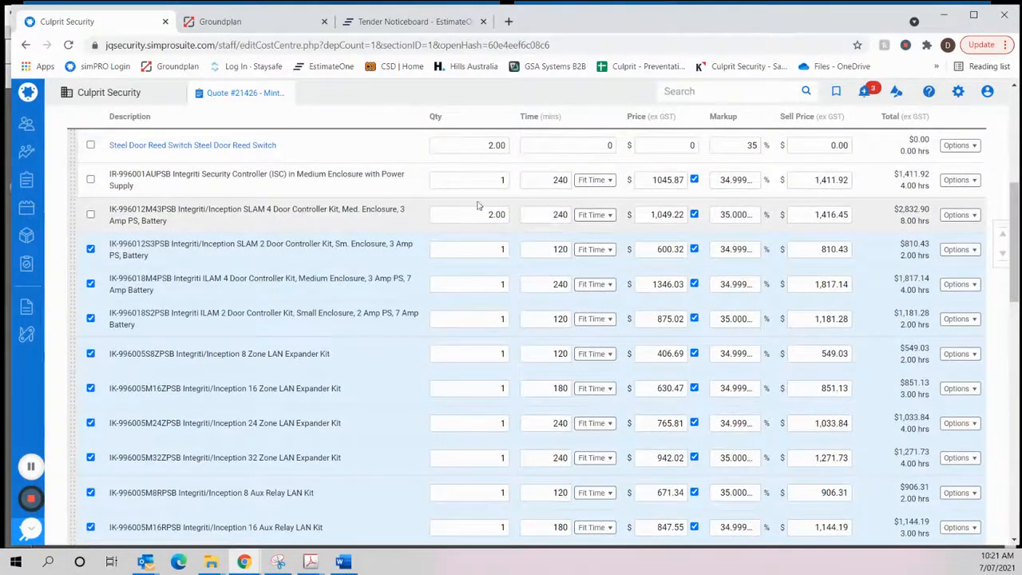
{"action": "scroll", "coordinate": [196, 320], "scroll_direction": "down", "scroll_amount": 5}
{"action": "scroll", "coordinate": [202, 341], "scroll_direction": "down", "scroll_amount": 5}
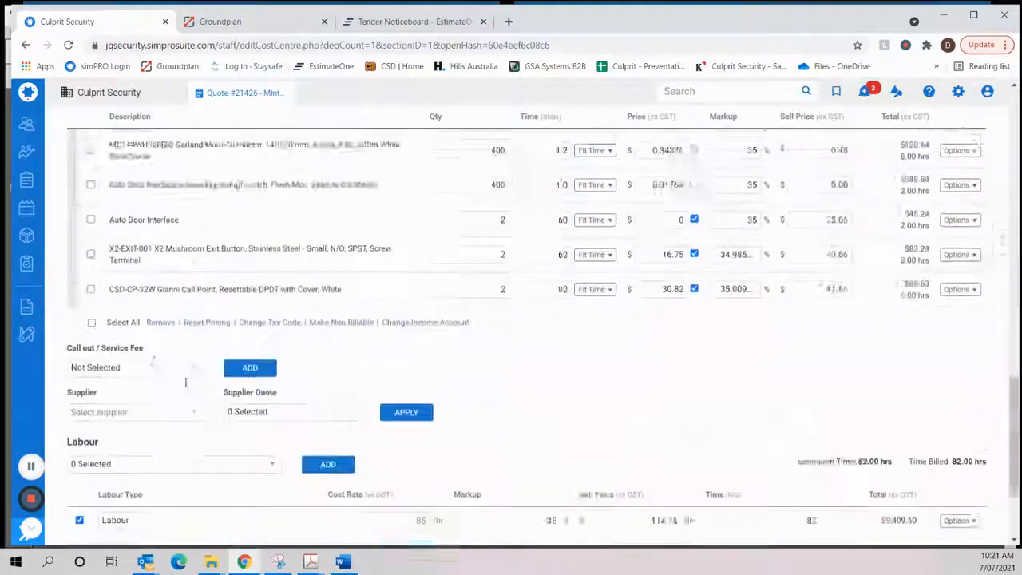
- Remove the zero-priced Alarm Panel and 4 Door Controller placeholder lines from the billable parts
{"action": "scroll", "coordinate": [361, 328], "scroll_direction": "up", "scroll_amount": 15}
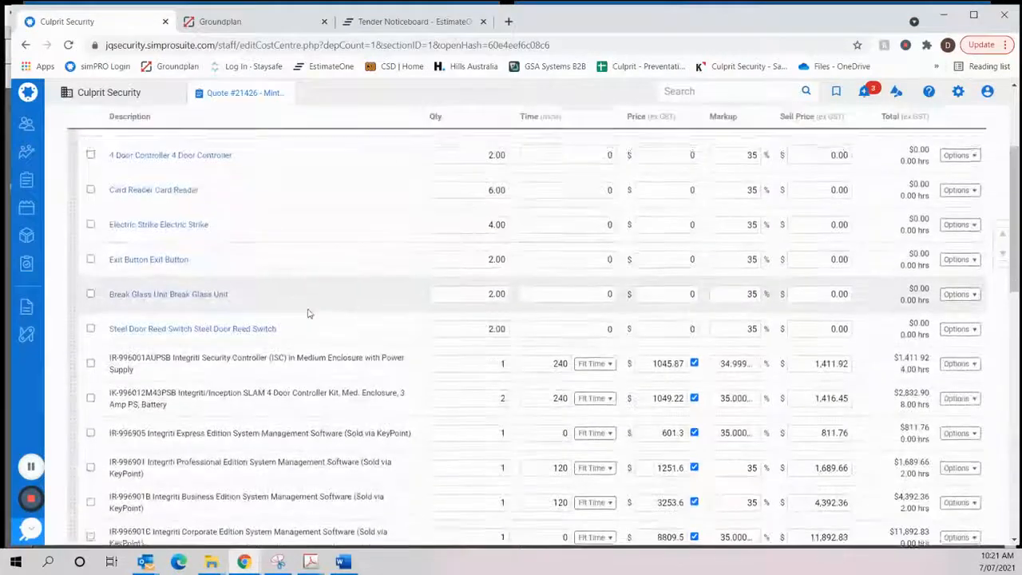
{"action": "scroll", "coordinate": [308, 314], "scroll_direction": "up", "scroll_amount": 2}
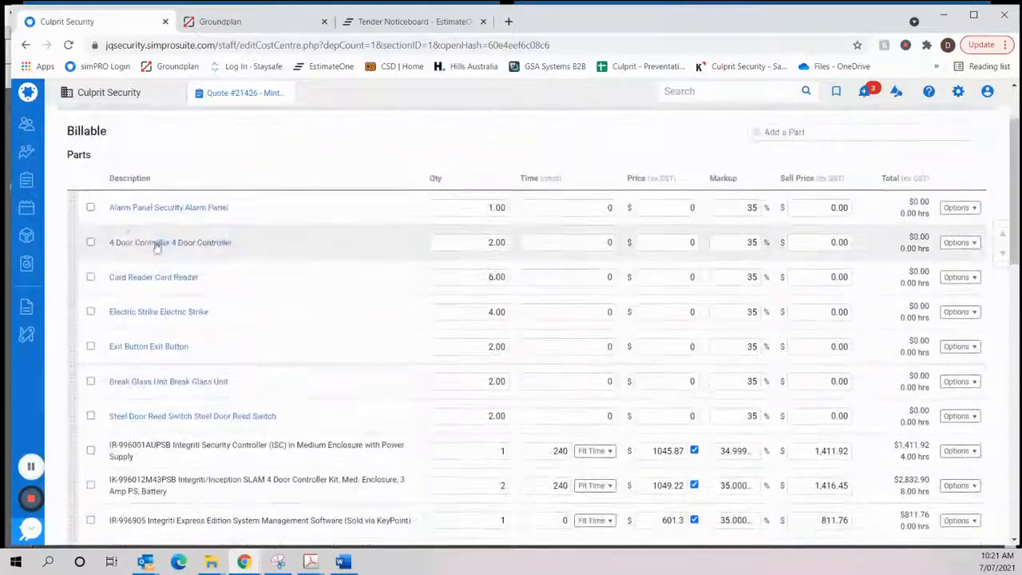
{"action": "left_click", "coordinate": [90, 208]}
{"action": "left_click", "coordinate": [90, 242]}
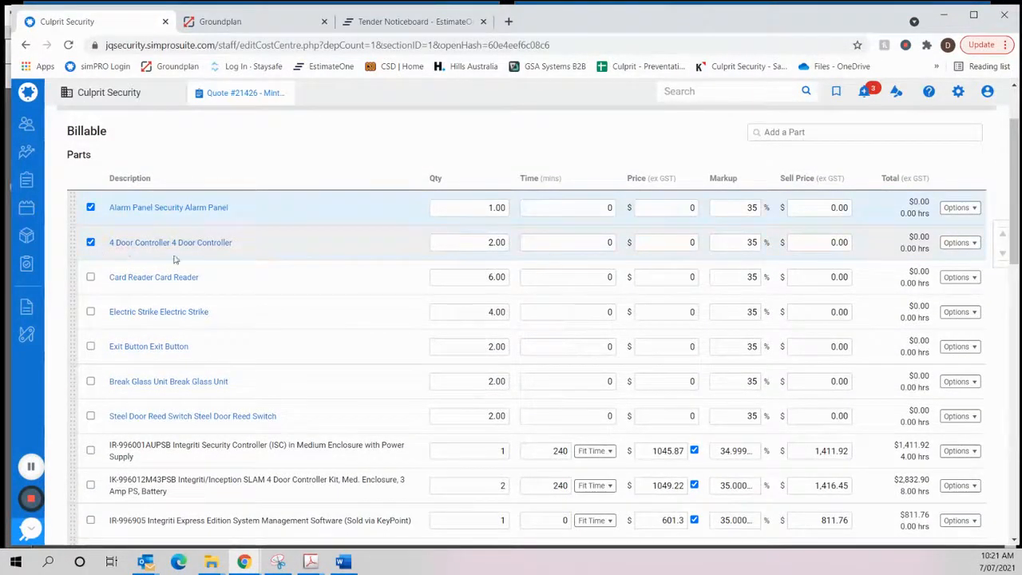
{"action": "scroll", "coordinate": [174, 473], "scroll_direction": "down", "scroll_amount": 10}
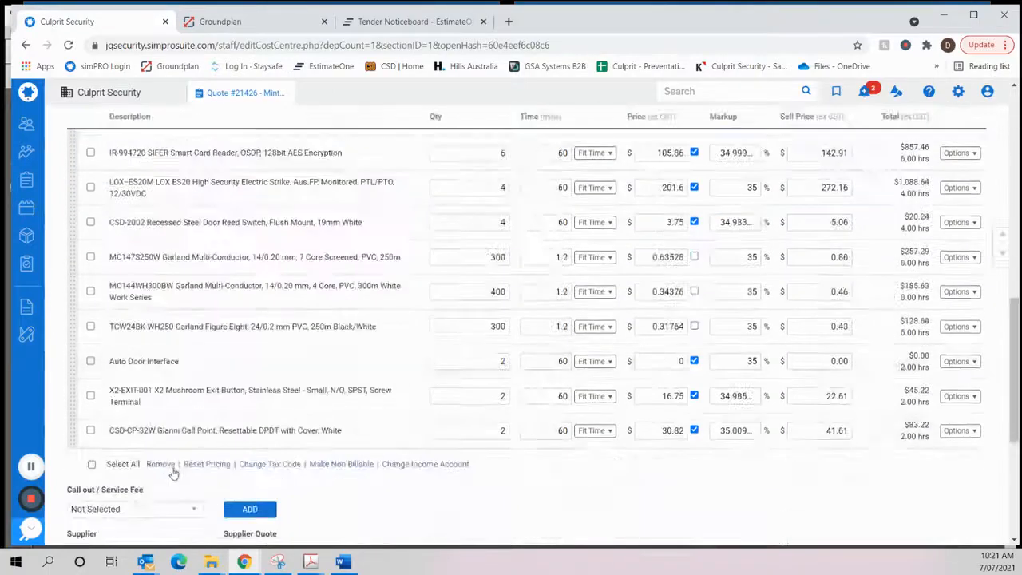
{"action": "left_click", "coordinate": [158, 466]}
- Remove the Integriti Express, Business and Corporate Edition System Management Software from the billable parts, keeping the Professional Edition
{"action": "scroll", "coordinate": [331, 312], "scroll_direction": "up", "scroll_amount": 6}
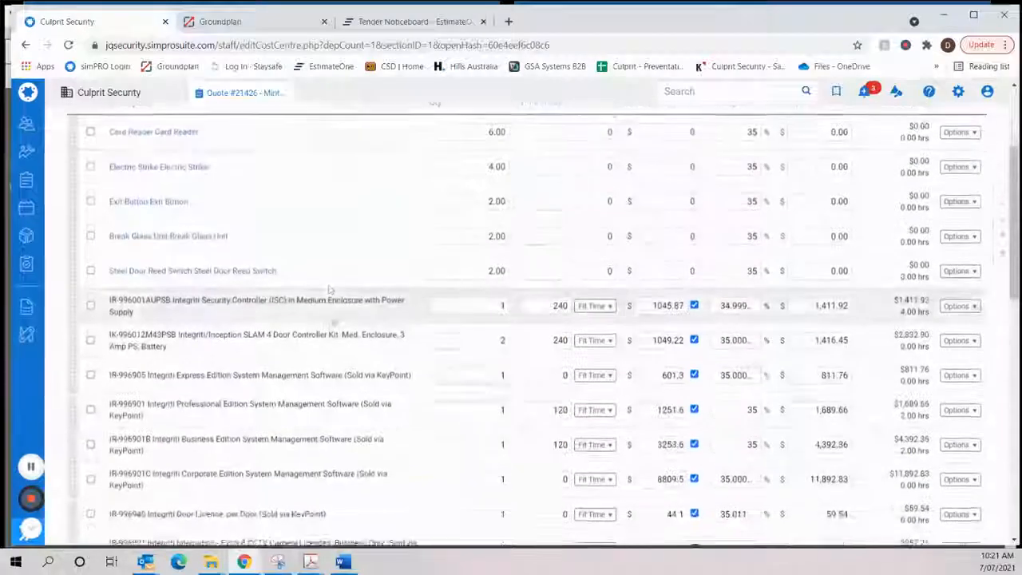
{"action": "scroll", "coordinate": [192, 282], "scroll_direction": "down", "scroll_amount": 5}
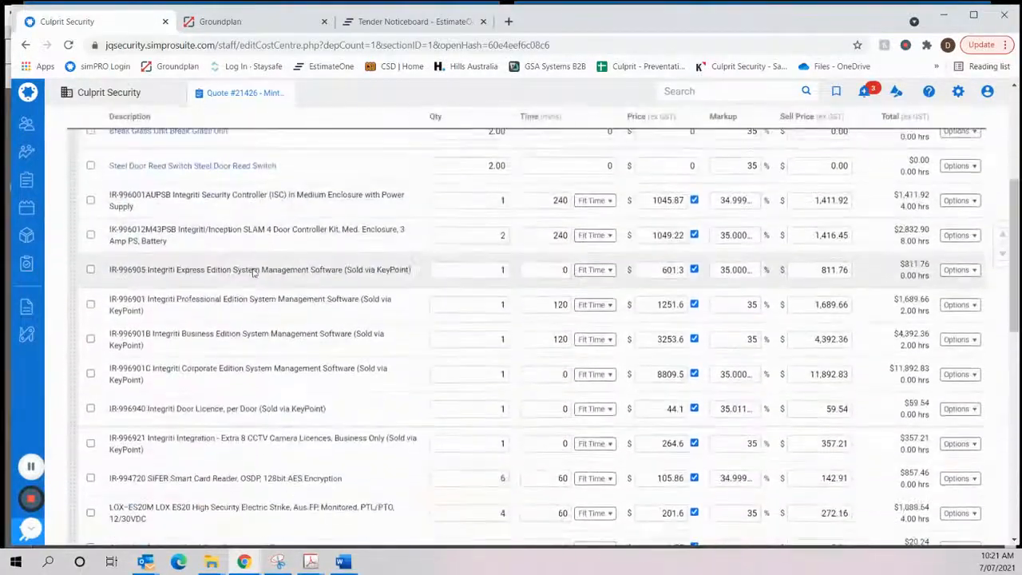
{"action": "scroll", "coordinate": [254, 272], "scroll_direction": "down", "scroll_amount": 1}
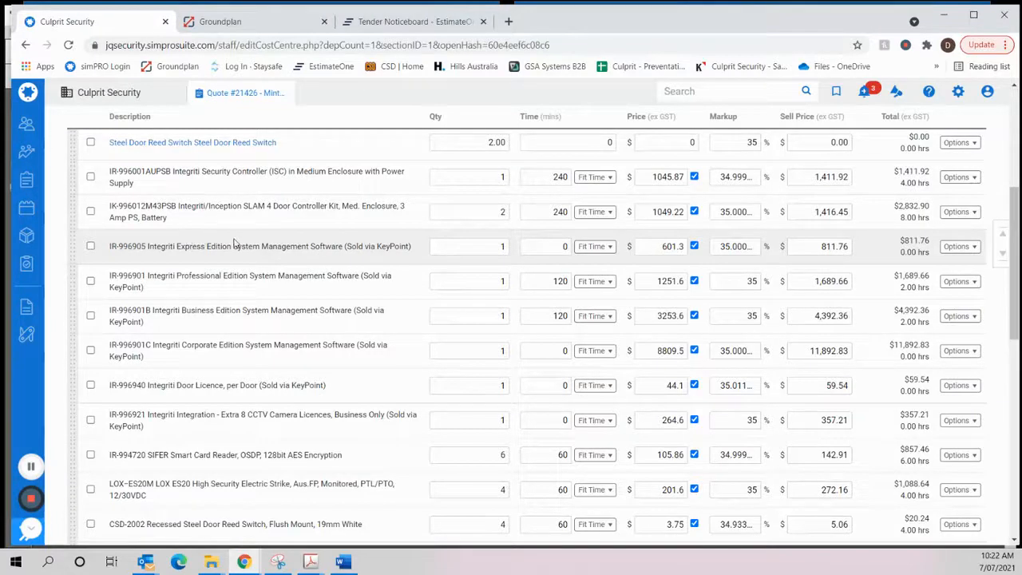
{"action": "left_click", "coordinate": [90, 247]}
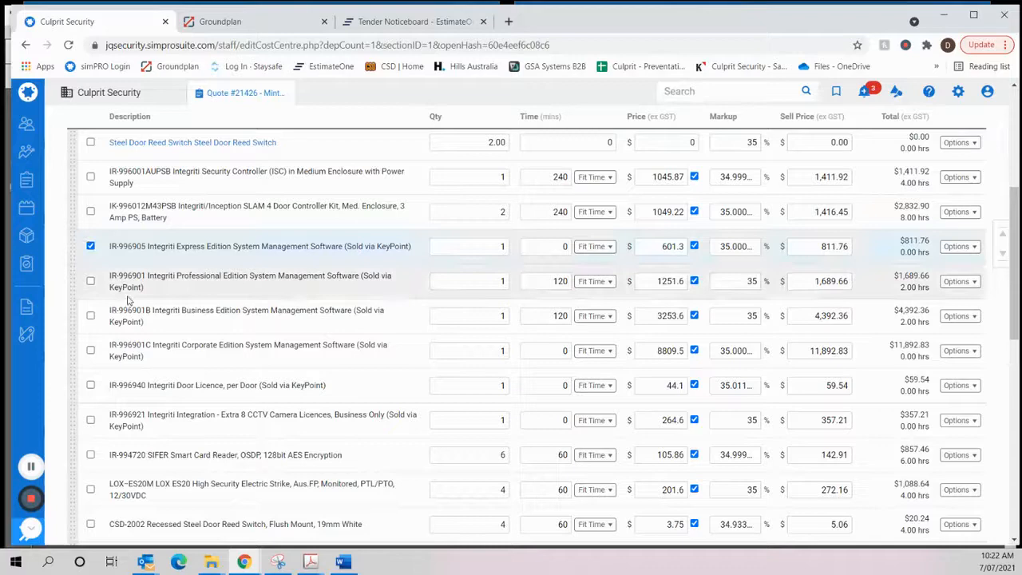
{"action": "left_click", "coordinate": [90, 316]}
{"action": "left_click", "coordinate": [91, 351]}
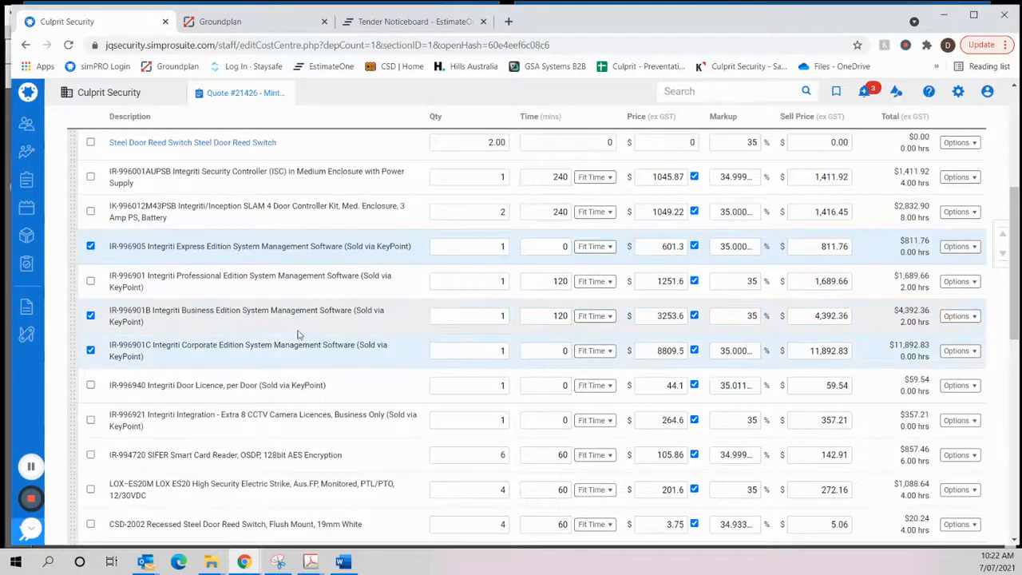
{"action": "scroll", "coordinate": [244, 330], "scroll_direction": "down", "scroll_amount": 4}
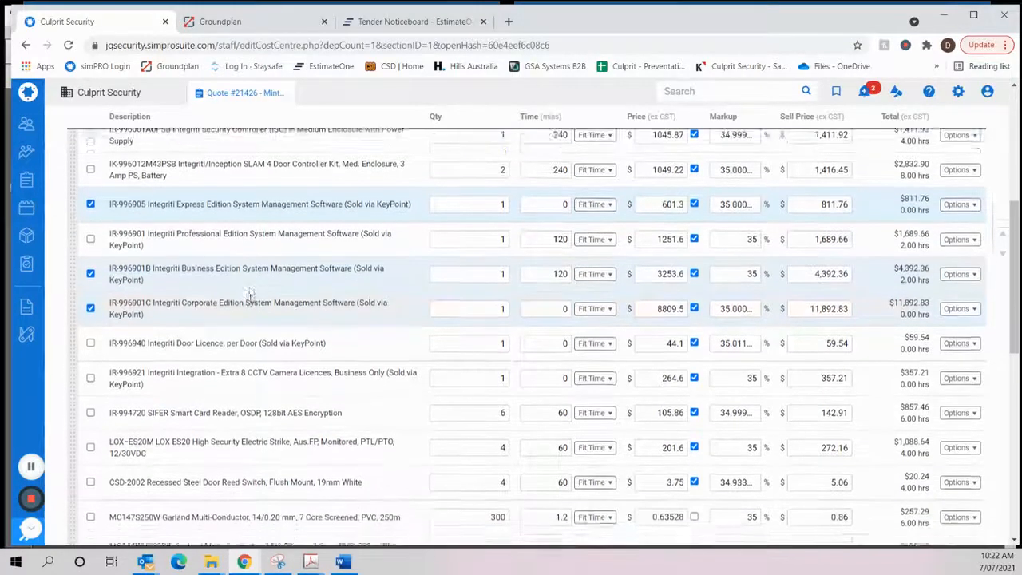
{"action": "left_click", "coordinate": [159, 446]}
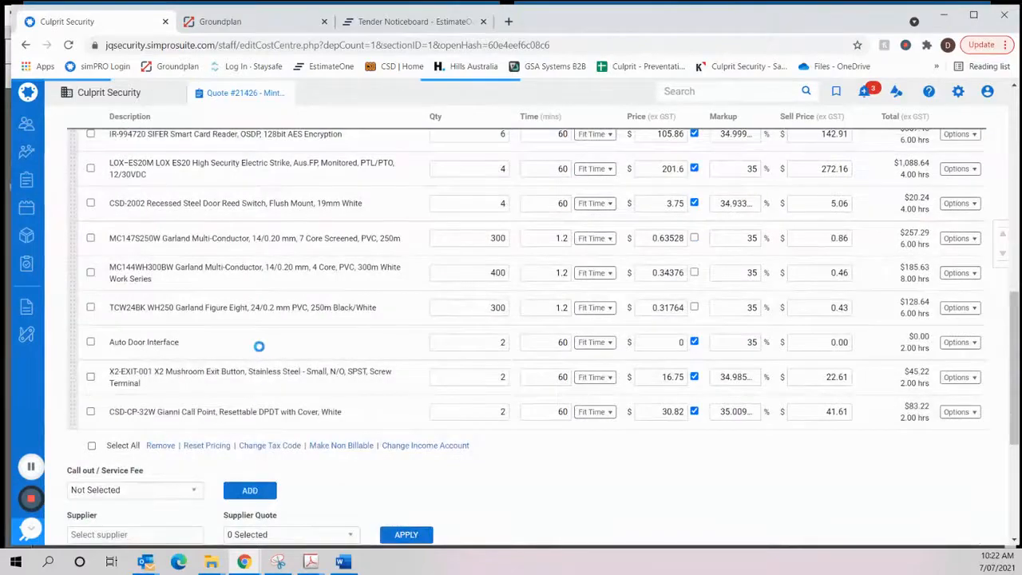
{"action": "scroll", "coordinate": [247, 324], "scroll_direction": "up", "scroll_amount": 5}
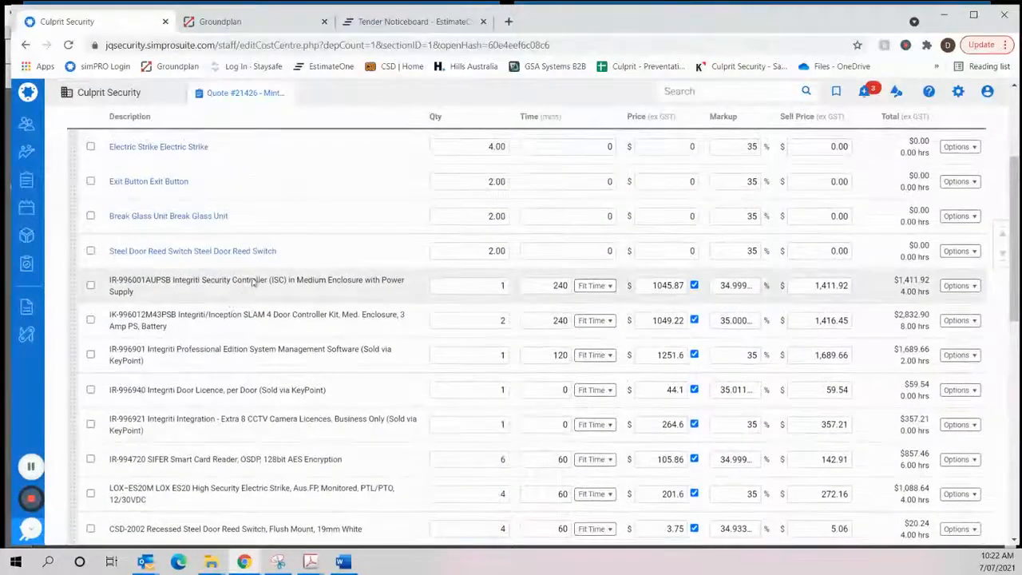
{"action": "scroll", "coordinate": [228, 291], "scroll_direction": "down", "scroll_amount": 2}
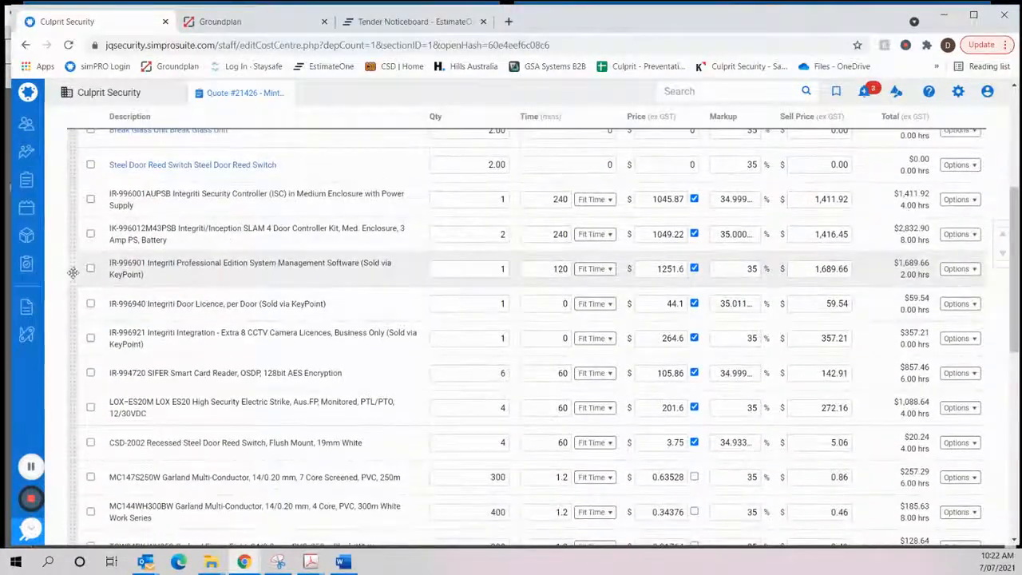
- Move the IR-996901 Integriti Professional Edition System Management Software line above the IR-996001AUPSB Integriti Security Controller in the billable parts
{"action": "left_click_drag", "start_coordinate": [73, 269], "coordinate": [74, 196]}
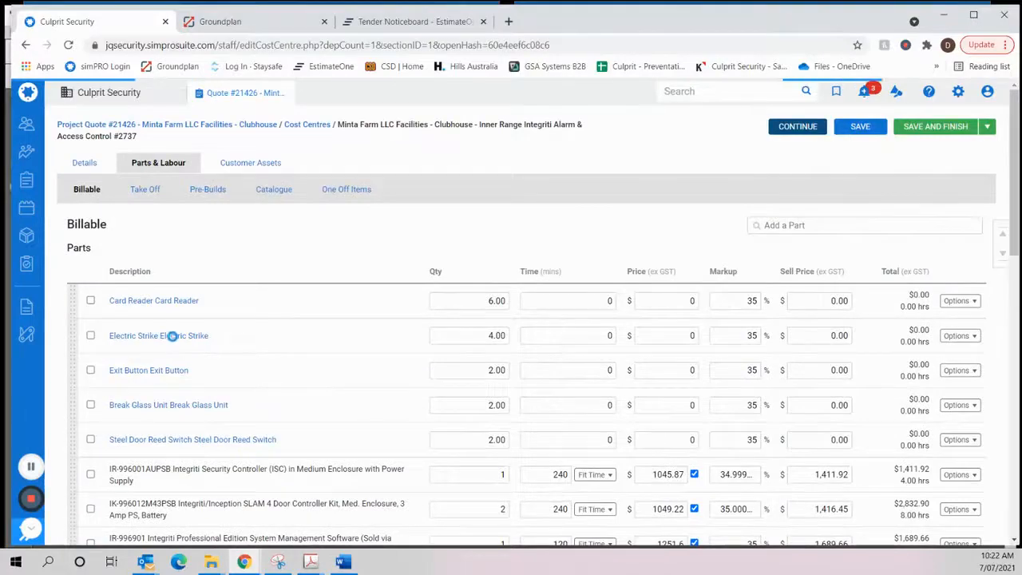
{"action": "scroll", "coordinate": [162, 348], "scroll_direction": "down", "scroll_amount": 5}
{"action": "scroll", "coordinate": [147, 313], "scroll_direction": "up", "scroll_amount": 1}
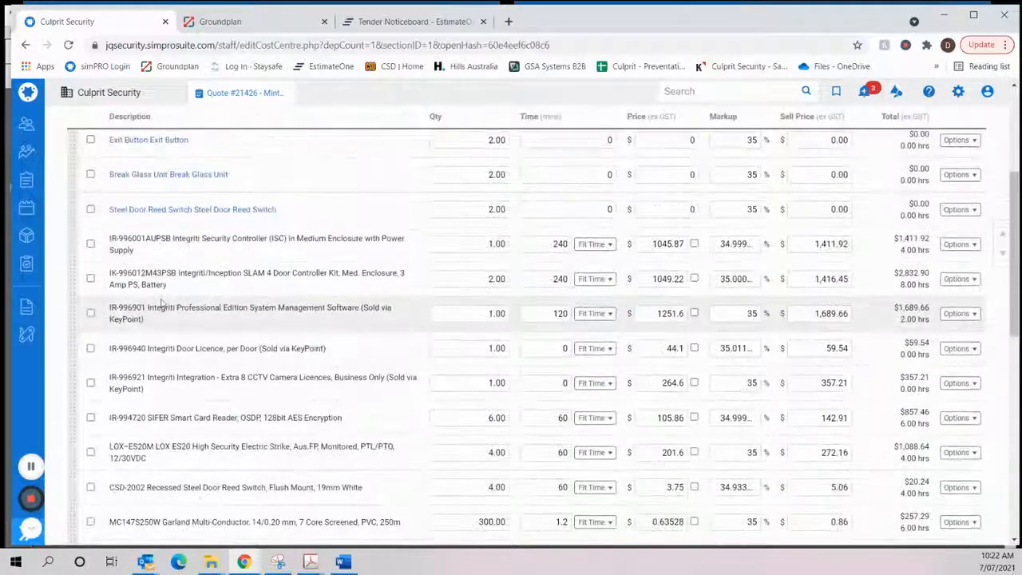
{"action": "left_click_drag", "start_coordinate": [72, 311], "coordinate": [70, 237]}
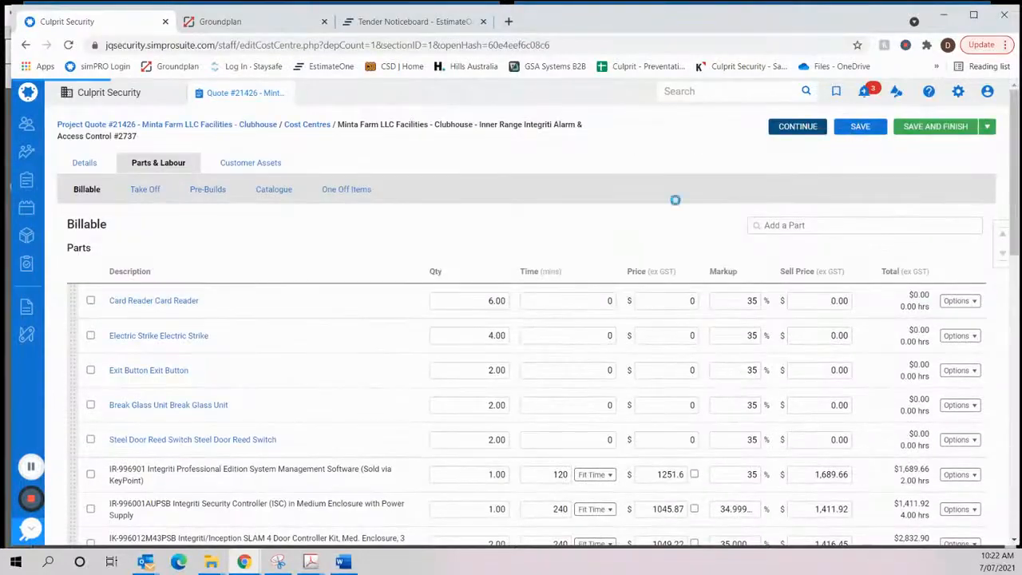
- Remove the IR-996940 Integriti Door Licence, per Door, from the billable parts
{"action": "scroll", "coordinate": [214, 363], "scroll_direction": "down", "scroll_amount": 5}
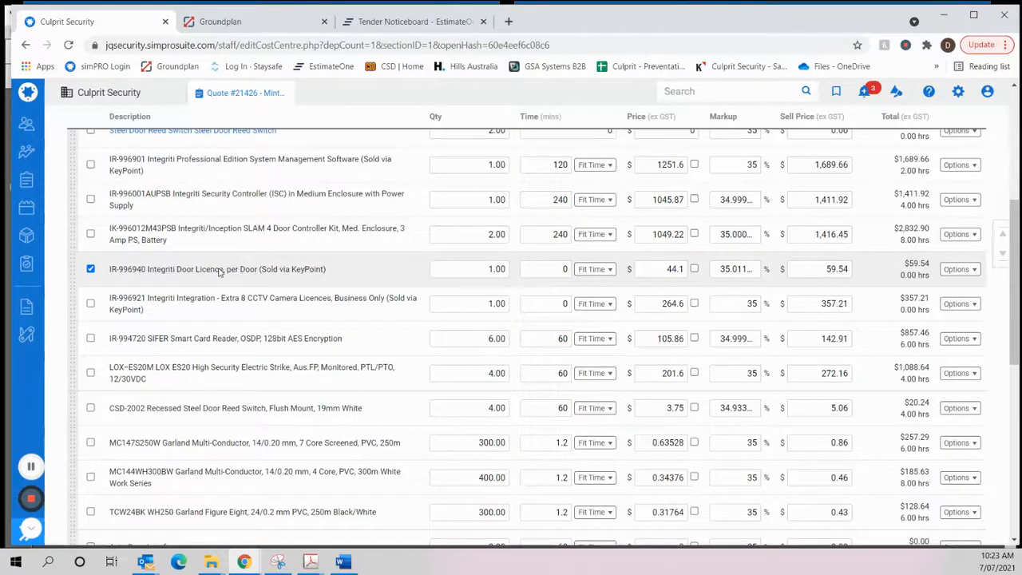
{"action": "scroll", "coordinate": [317, 354], "scroll_direction": "down", "scroll_amount": 4}
{"action": "scroll", "coordinate": [316, 354], "scroll_direction": "down", "scroll_amount": 1}
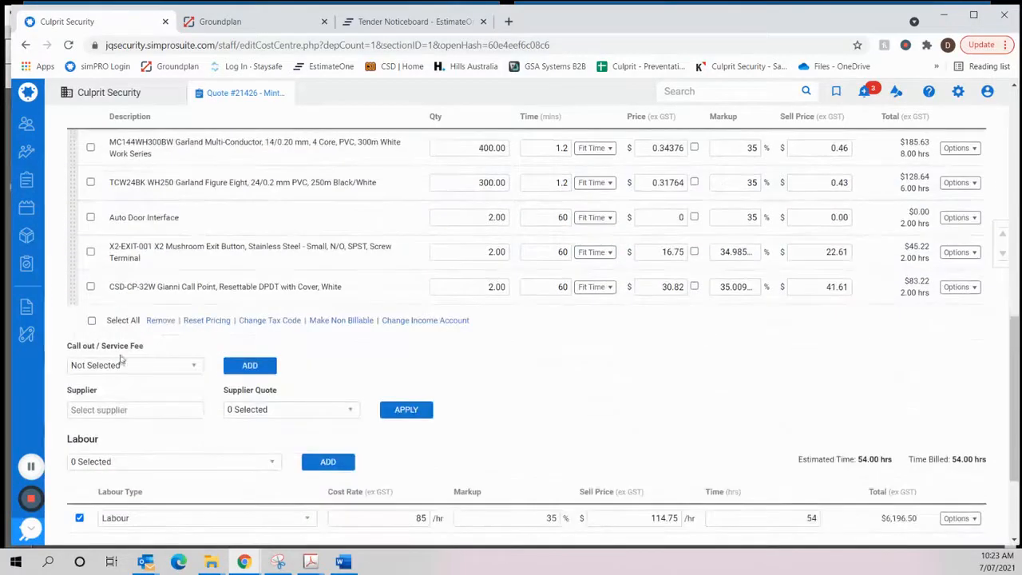
{"action": "scroll", "coordinate": [431, 373], "scroll_direction": "down", "scroll_amount": 1}
{"action": "scroll", "coordinate": [431, 374], "scroll_direction": "up", "scroll_amount": 6}
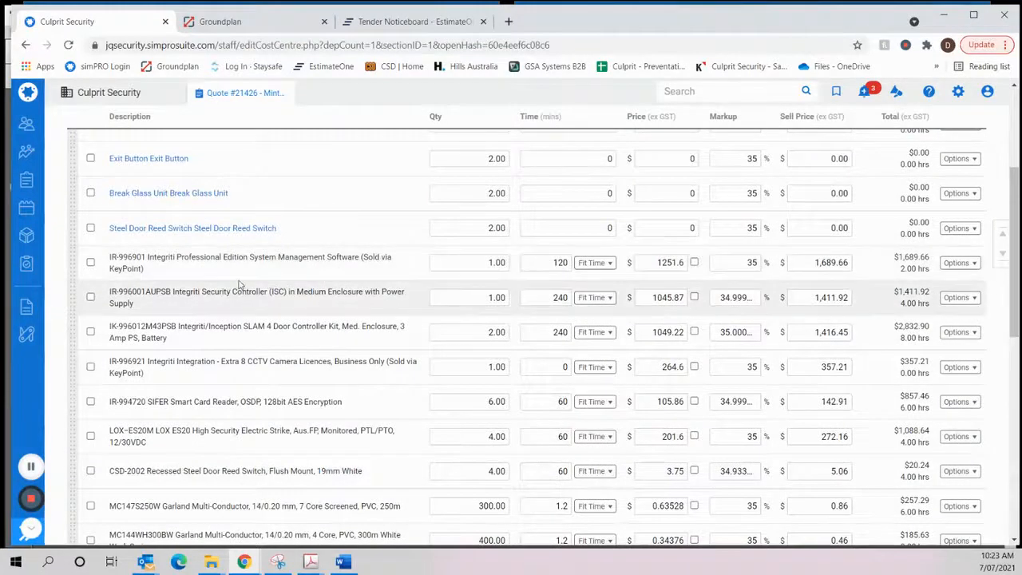
- Review the remaining billable parts, from the take-off placeholder lines down through the Integriti software, controllers and cabling
{"action": "scroll", "coordinate": [237, 290], "scroll_direction": "down", "scroll_amount": 1}
{"action": "scroll", "coordinate": [240, 336], "scroll_direction": "up", "scroll_amount": 3}
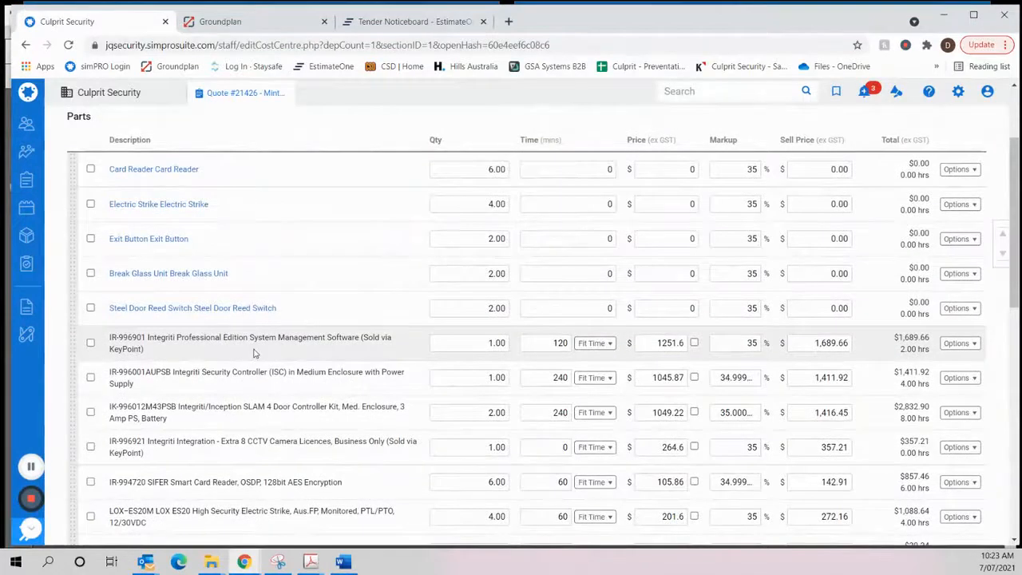
{"action": "scroll", "coordinate": [243, 356], "scroll_direction": "up", "scroll_amount": 4}
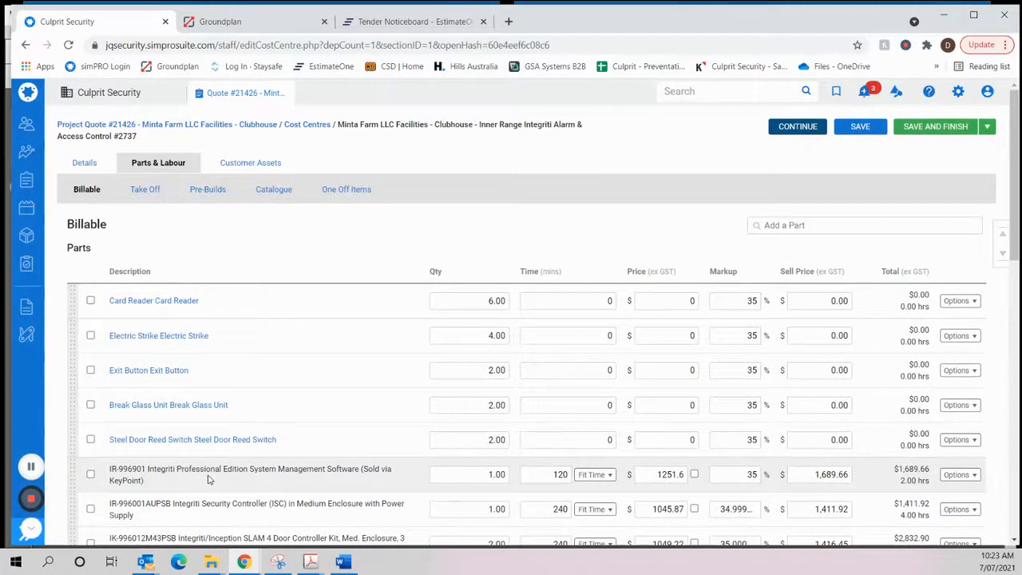
{"action": "scroll", "coordinate": [210, 477], "scroll_direction": "down", "scroll_amount": 1}
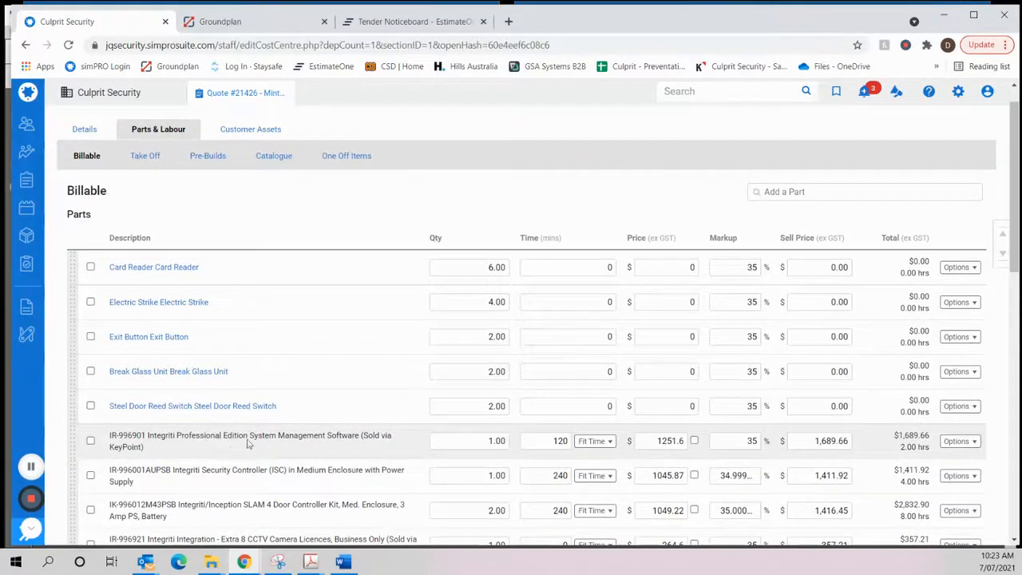
{"action": "scroll", "coordinate": [247, 444], "scroll_direction": "down", "scroll_amount": 3}
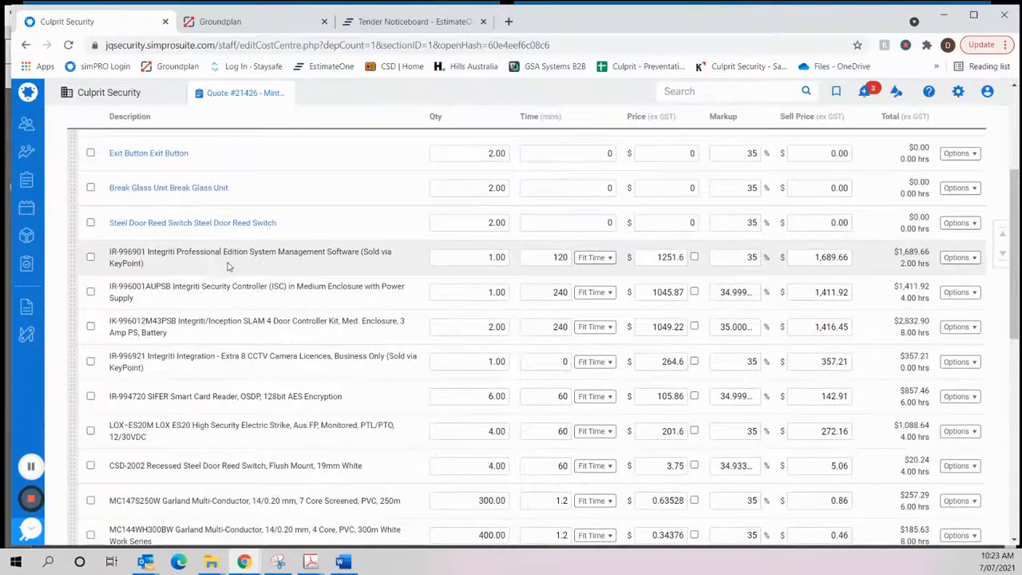
{"action": "scroll", "coordinate": [228, 266], "scroll_direction": "up", "scroll_amount": 1}
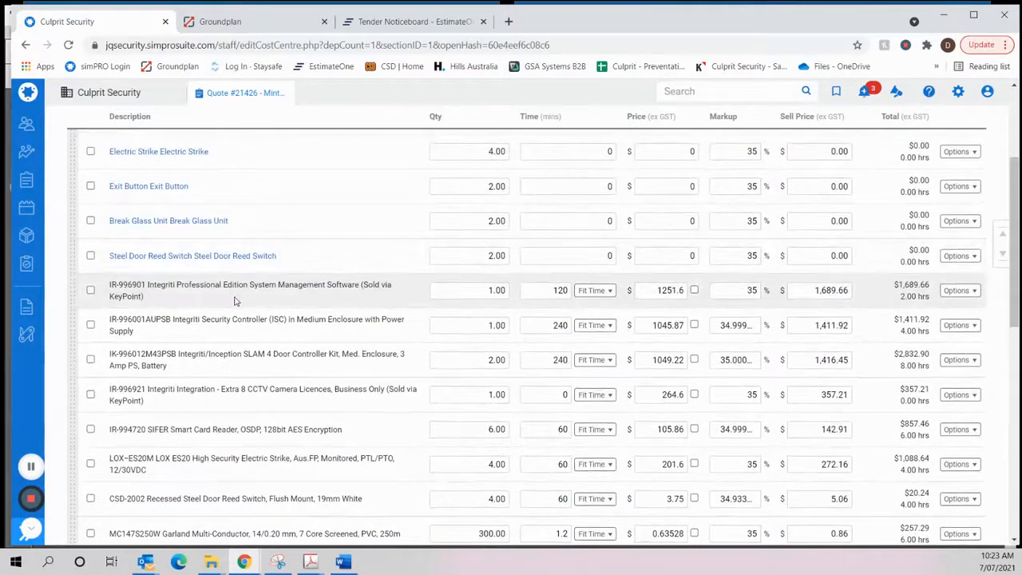
{"action": "scroll", "coordinate": [242, 301], "scroll_direction": "up", "scroll_amount": 3}
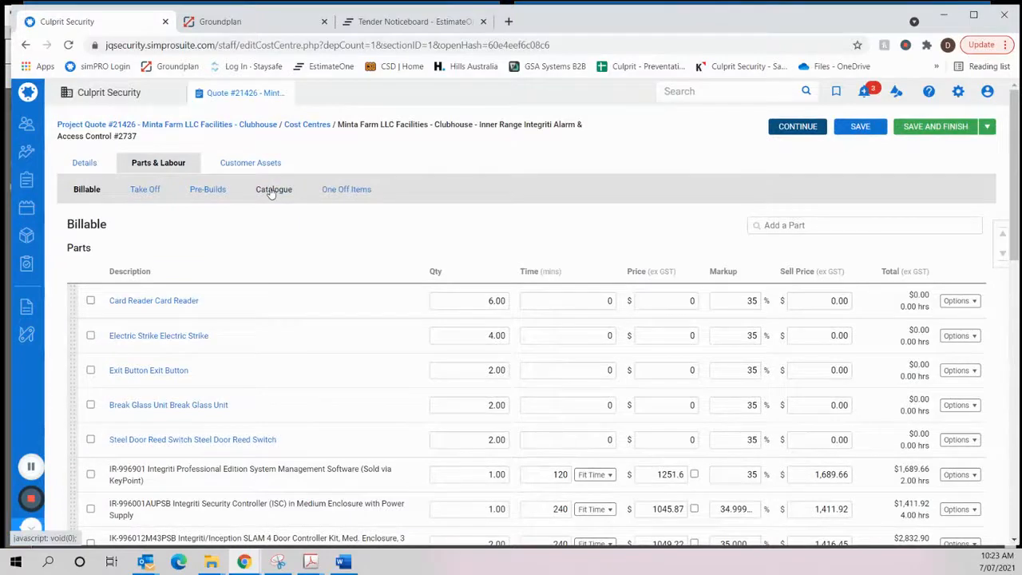
- Remove the IR-996921 Integriti Integration Extra 8 CCTV Camera Licences from the billable parts
{"action": "scroll", "coordinate": [235, 239], "scroll_direction": "down", "scroll_amount": 3}
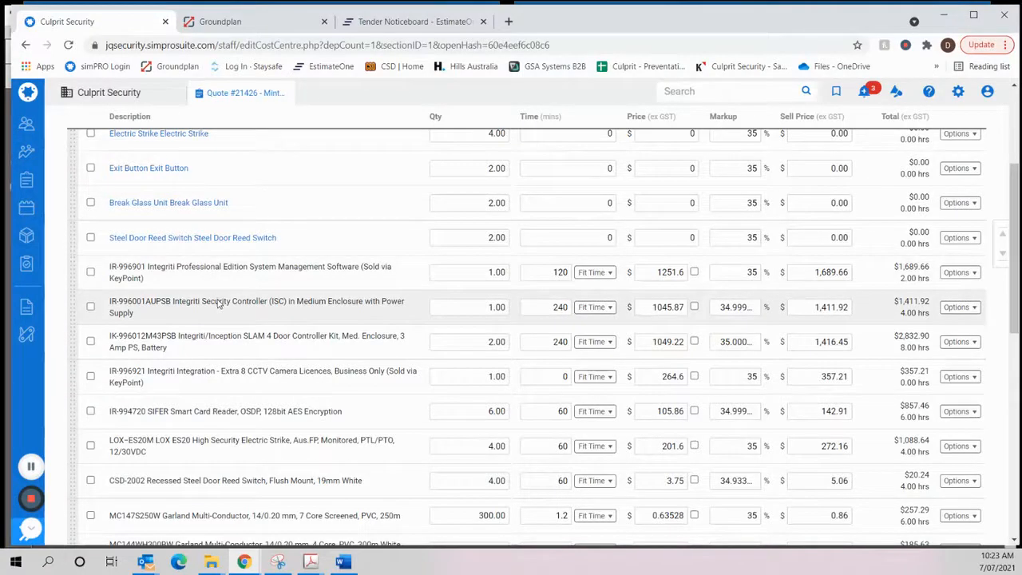
{"action": "scroll", "coordinate": [220, 303], "scroll_direction": "down", "scroll_amount": 1}
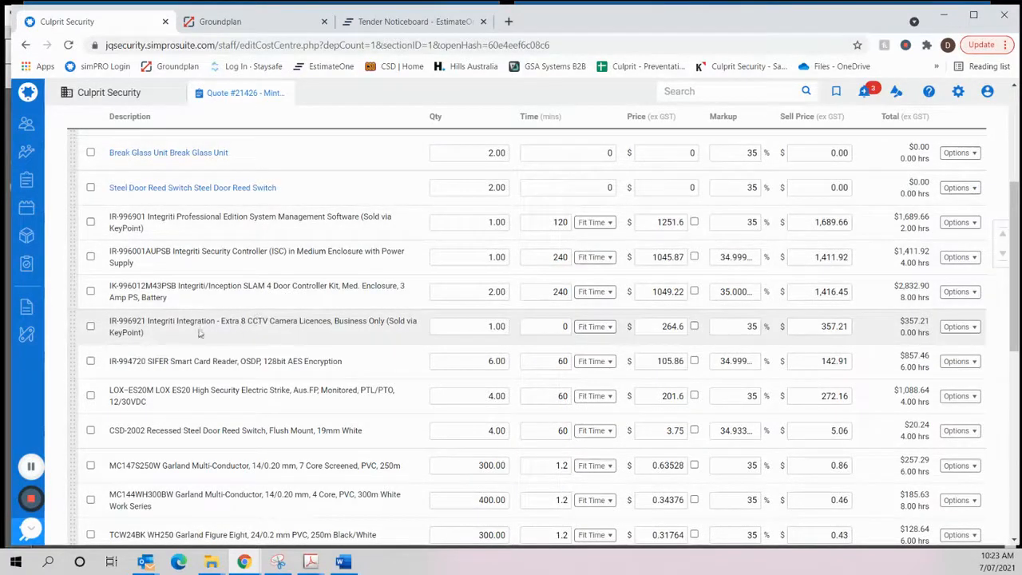
{"action": "left_click", "coordinate": [91, 327]}
{"action": "scroll", "coordinate": [223, 334], "scroll_direction": "down", "scroll_amount": 3}
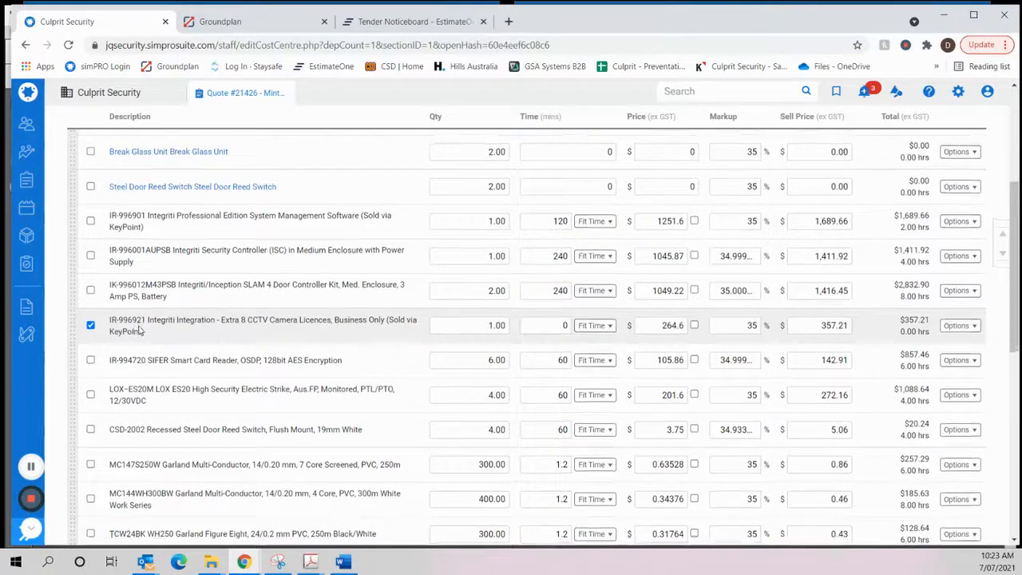
{"action": "scroll", "coordinate": [242, 260], "scroll_direction": "up", "scroll_amount": 4}
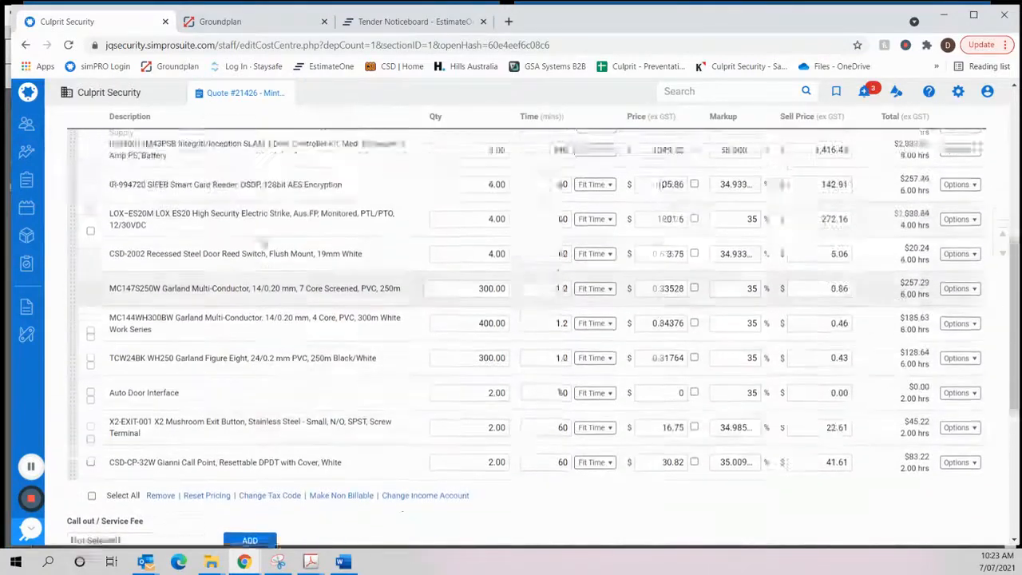
- Check the part quantities against the placeholder lines and set the CSD-2002 Recessed Steel Door Reed Switch quantity to 2
{"action": "scroll", "coordinate": [242, 259], "scroll_direction": "down", "scroll_amount": 2}
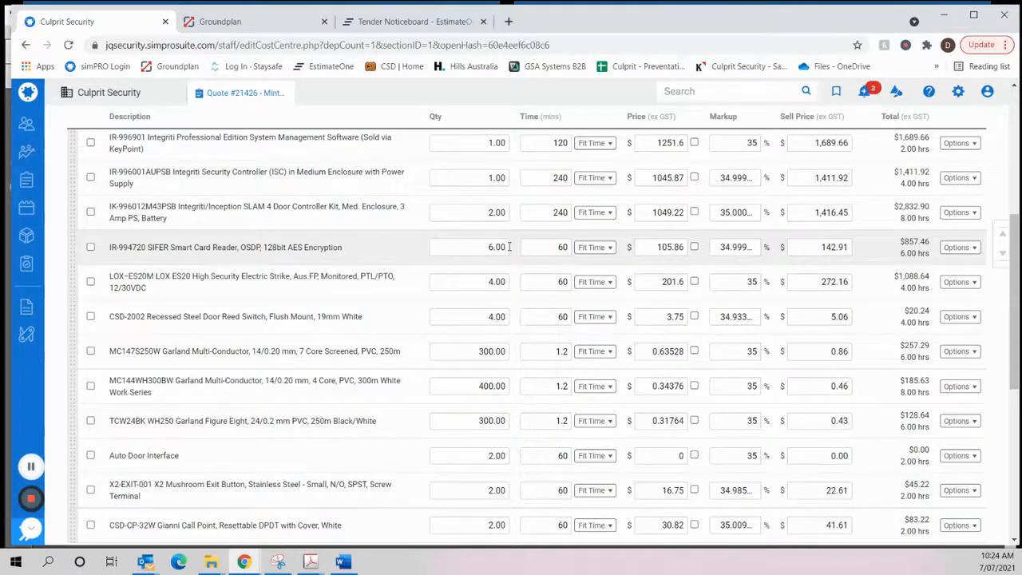
{"action": "scroll", "coordinate": [495, 272], "scroll_direction": "up", "scroll_amount": 4}
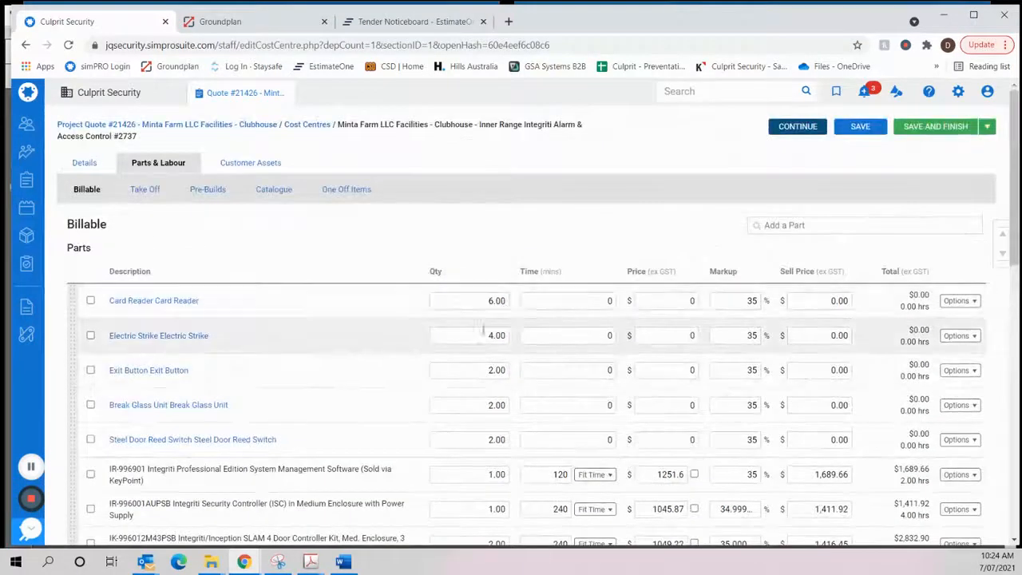
{"action": "scroll", "coordinate": [483, 329], "scroll_direction": "down", "scroll_amount": 5}
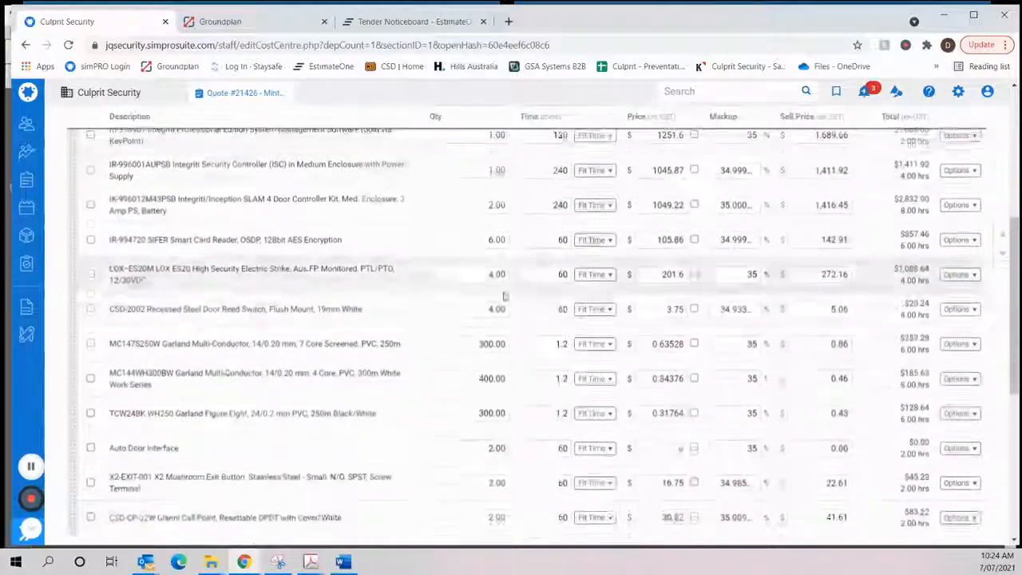
{"action": "scroll", "coordinate": [495, 304], "scroll_direction": "up", "scroll_amount": 1}
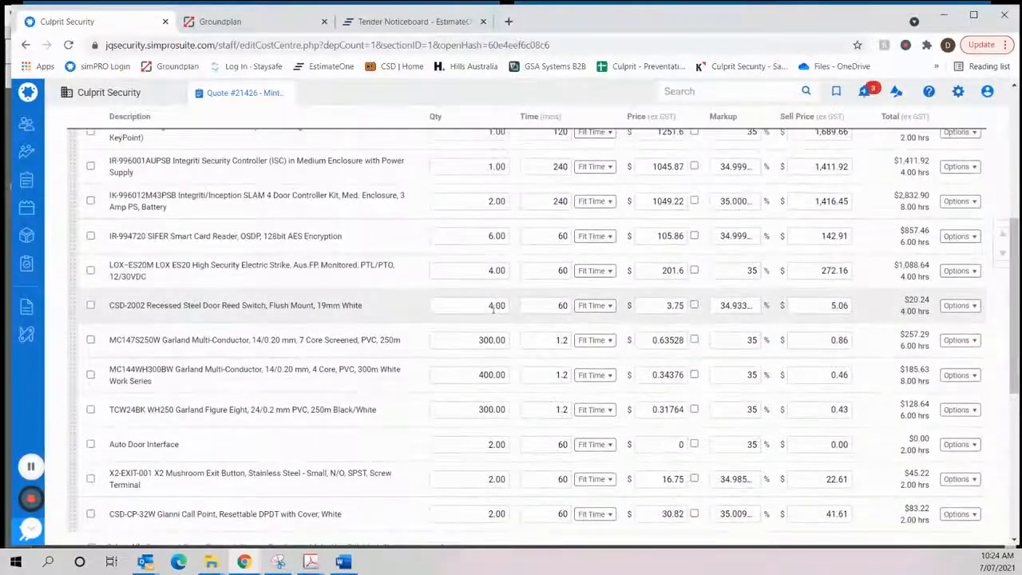
{"action": "scroll", "coordinate": [487, 304], "scroll_direction": "up", "scroll_amount": 3}
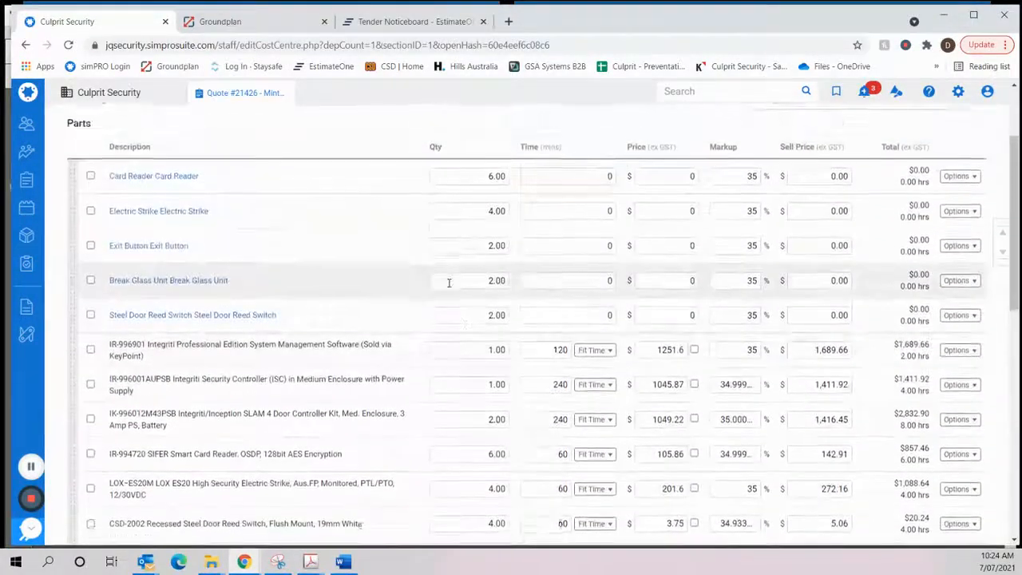
{"action": "scroll", "coordinate": [449, 283], "scroll_direction": "down", "scroll_amount": 3}
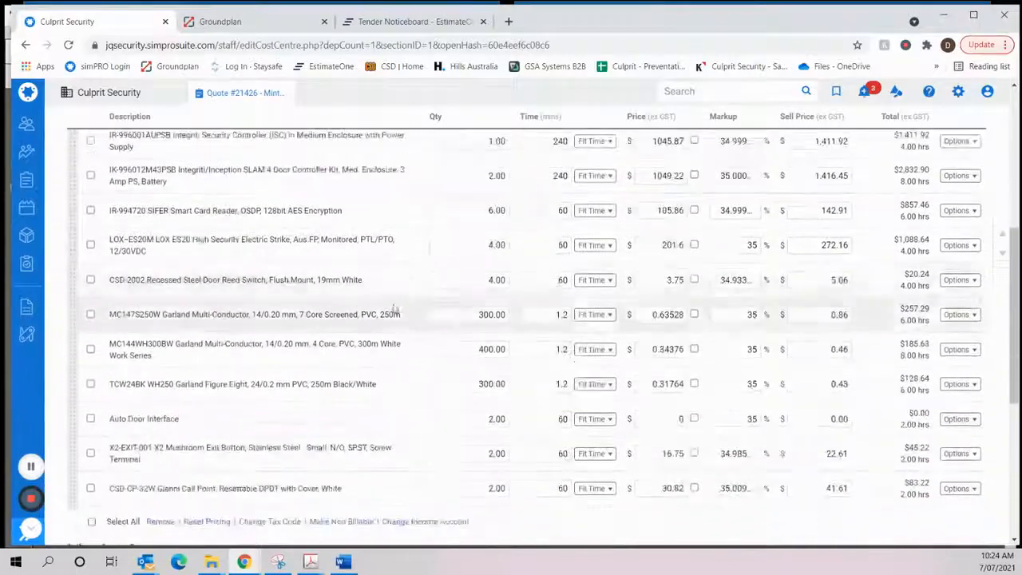
{"action": "left_click", "coordinate": [477, 279]}
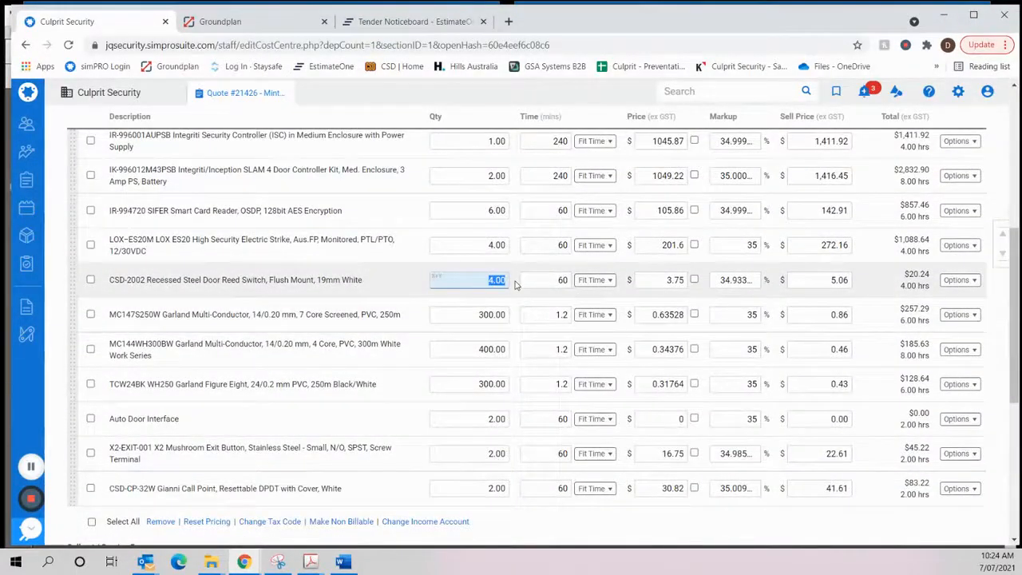
{"action": "type", "text": "2"}
{"action": "key", "text": "Return"}
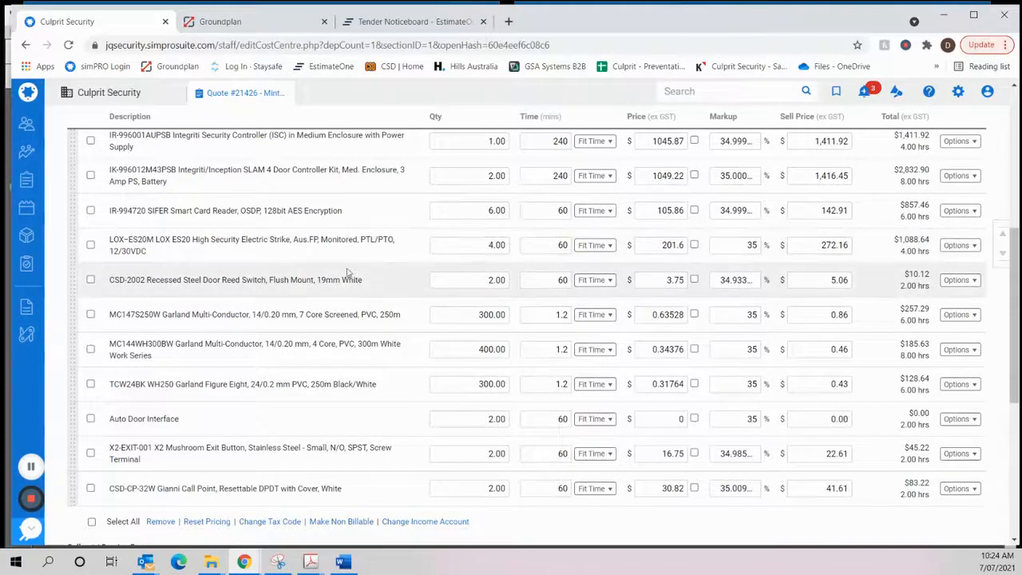
{"action": "scroll", "coordinate": [504, 285], "scroll_direction": "down", "scroll_amount": 1}
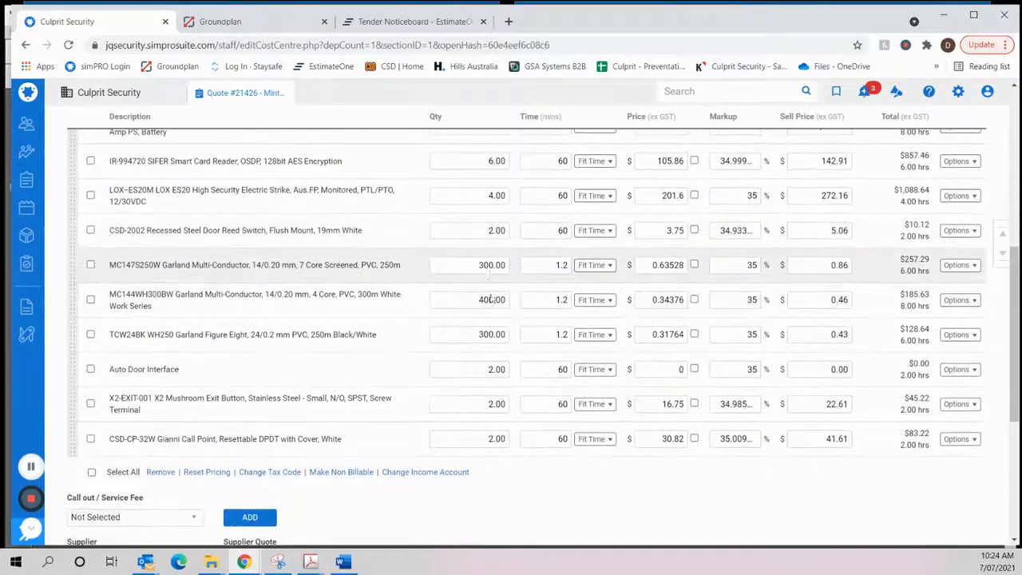